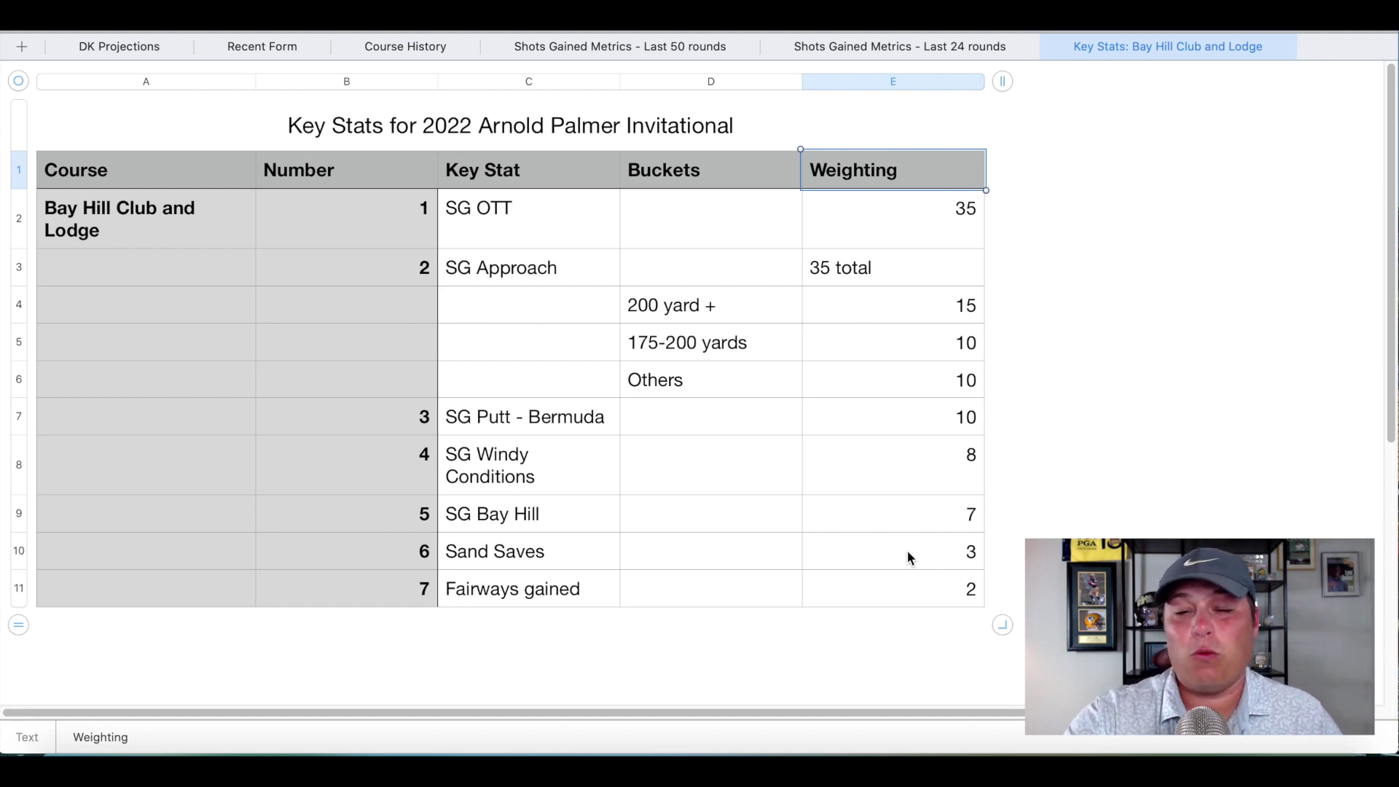
Step: Review the weighting of each Bay Hill key stat, from SG OTT and the SG Approach distance buckets through to Fairways gained
{"action": "left_click", "coordinate": [903, 225]}
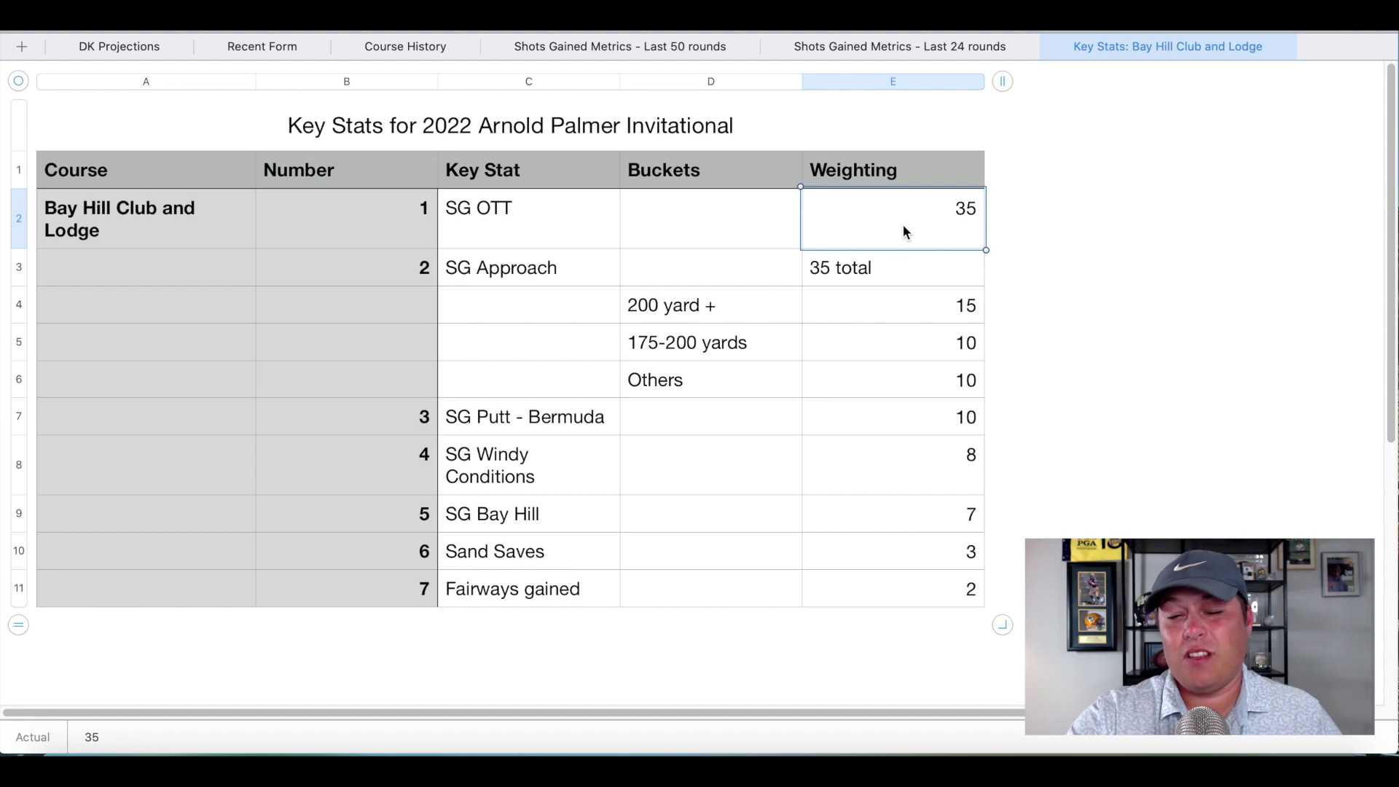
{"action": "left_click", "coordinate": [877, 262]}
{"action": "left_click", "coordinate": [698, 312]}
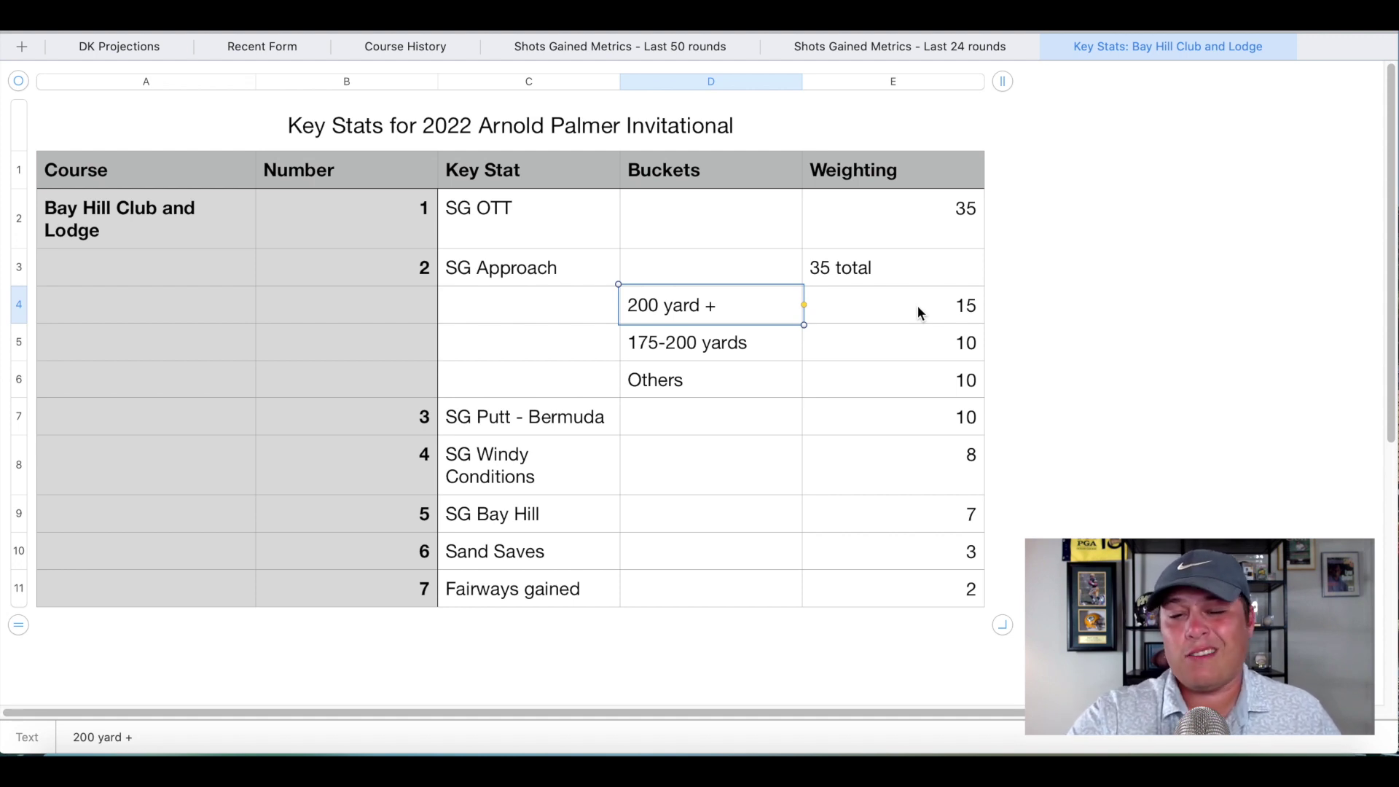
{"action": "left_click", "coordinate": [840, 377]}
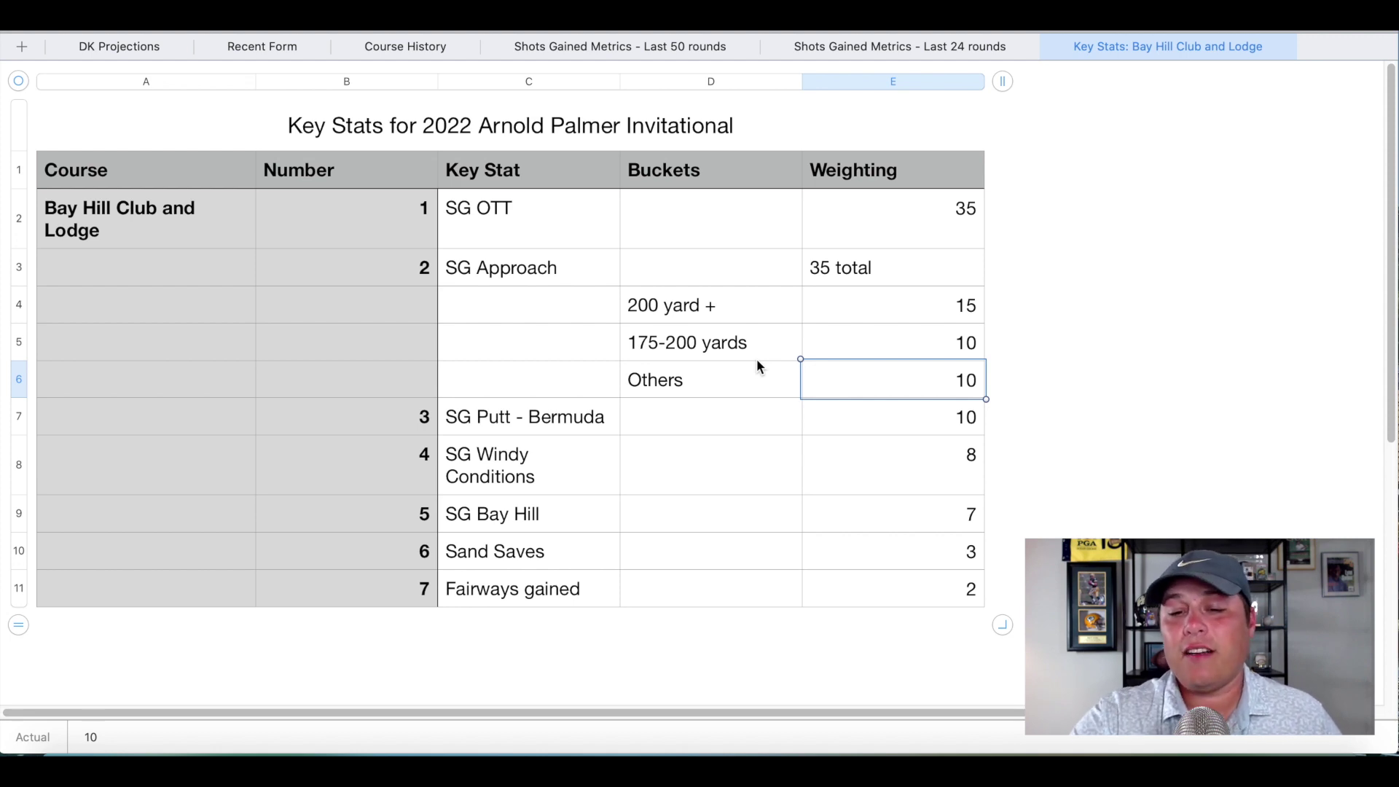
{"action": "left_click", "coordinate": [860, 420]}
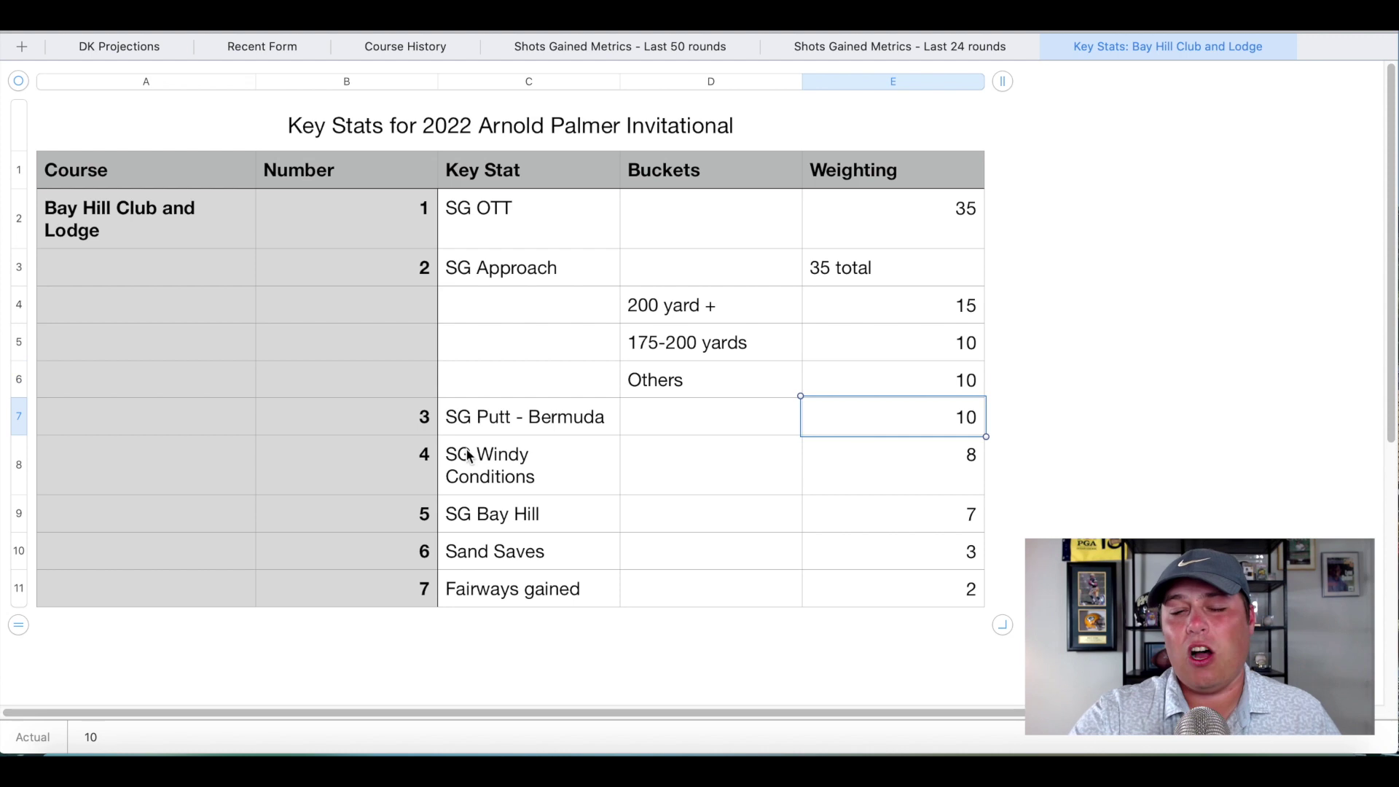
{"action": "left_click", "coordinate": [552, 429]}
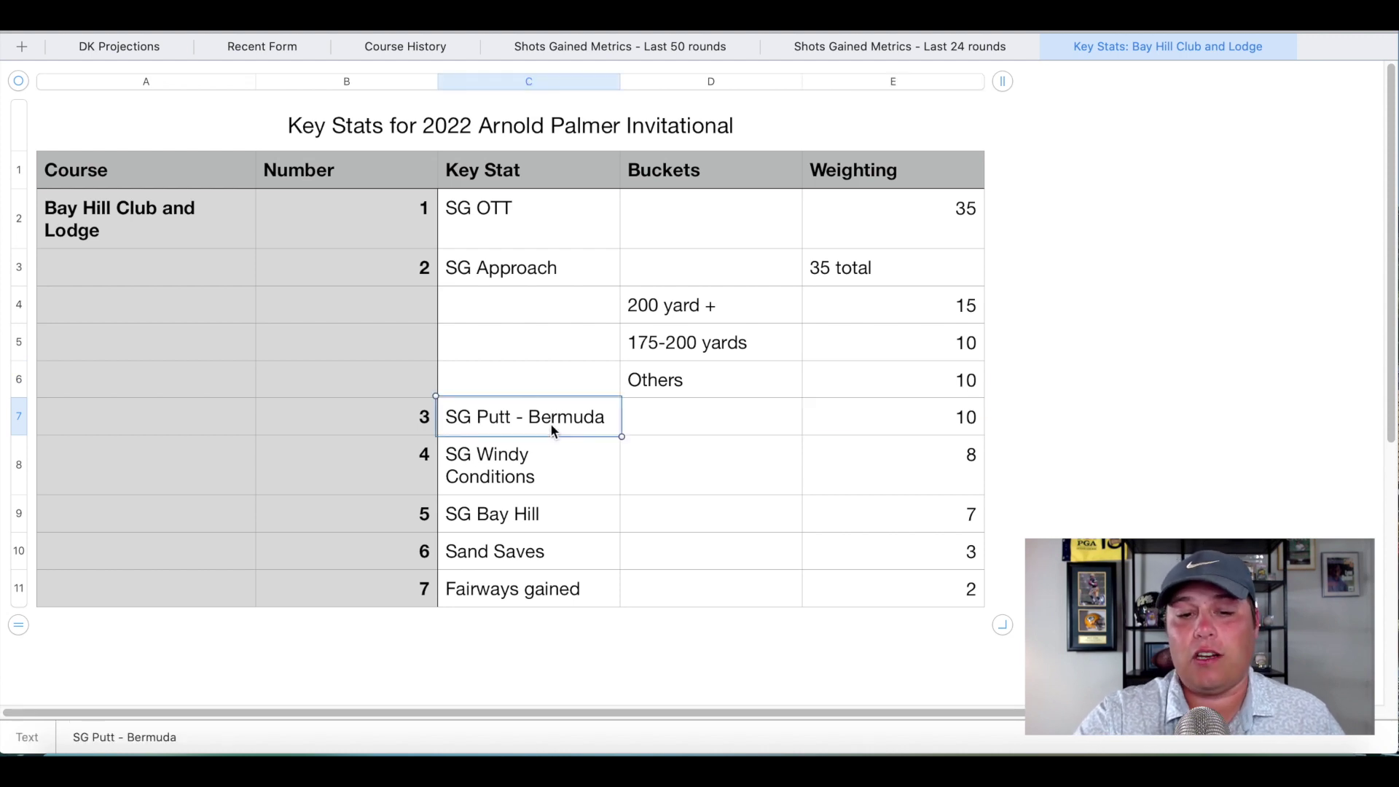
{"action": "left_click", "coordinate": [940, 465]}
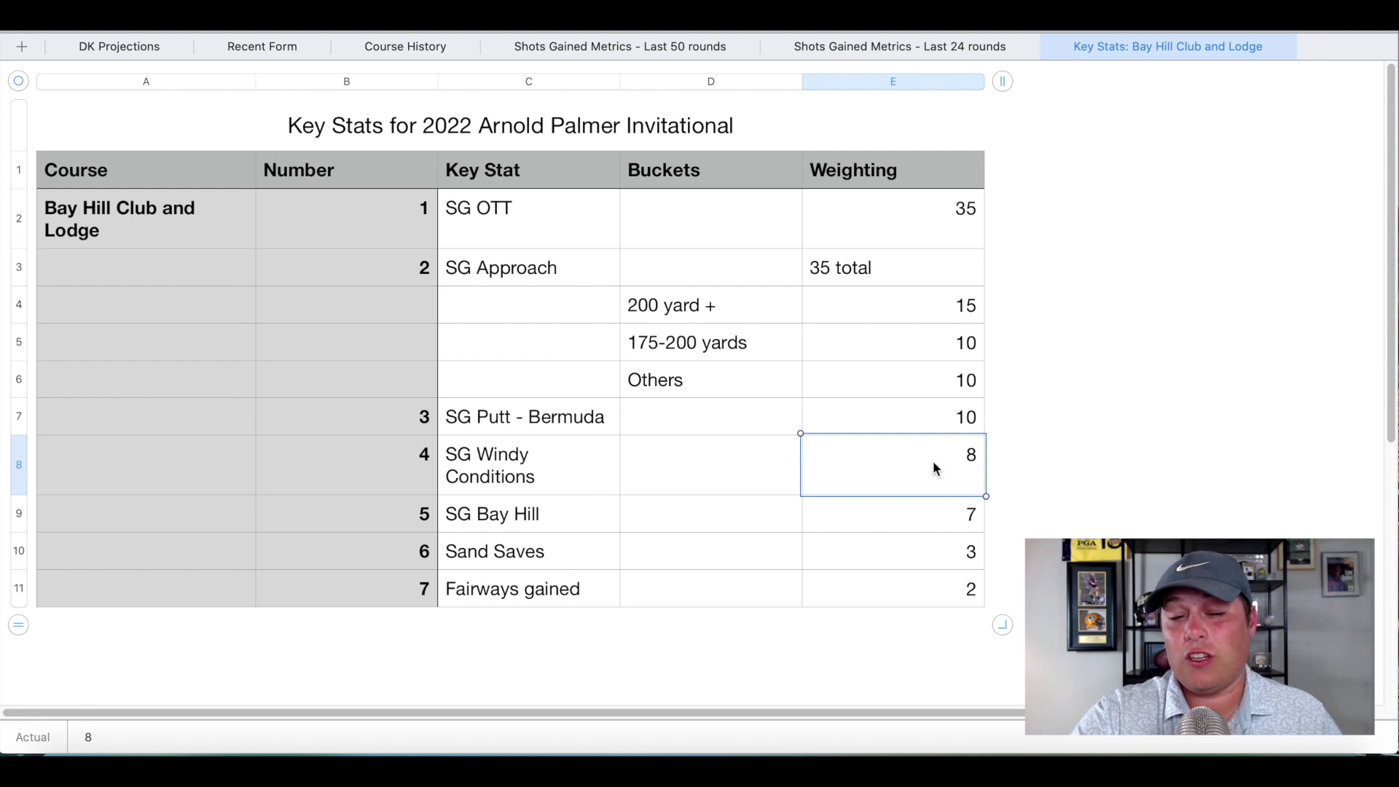
{"action": "left_click", "coordinate": [921, 515]}
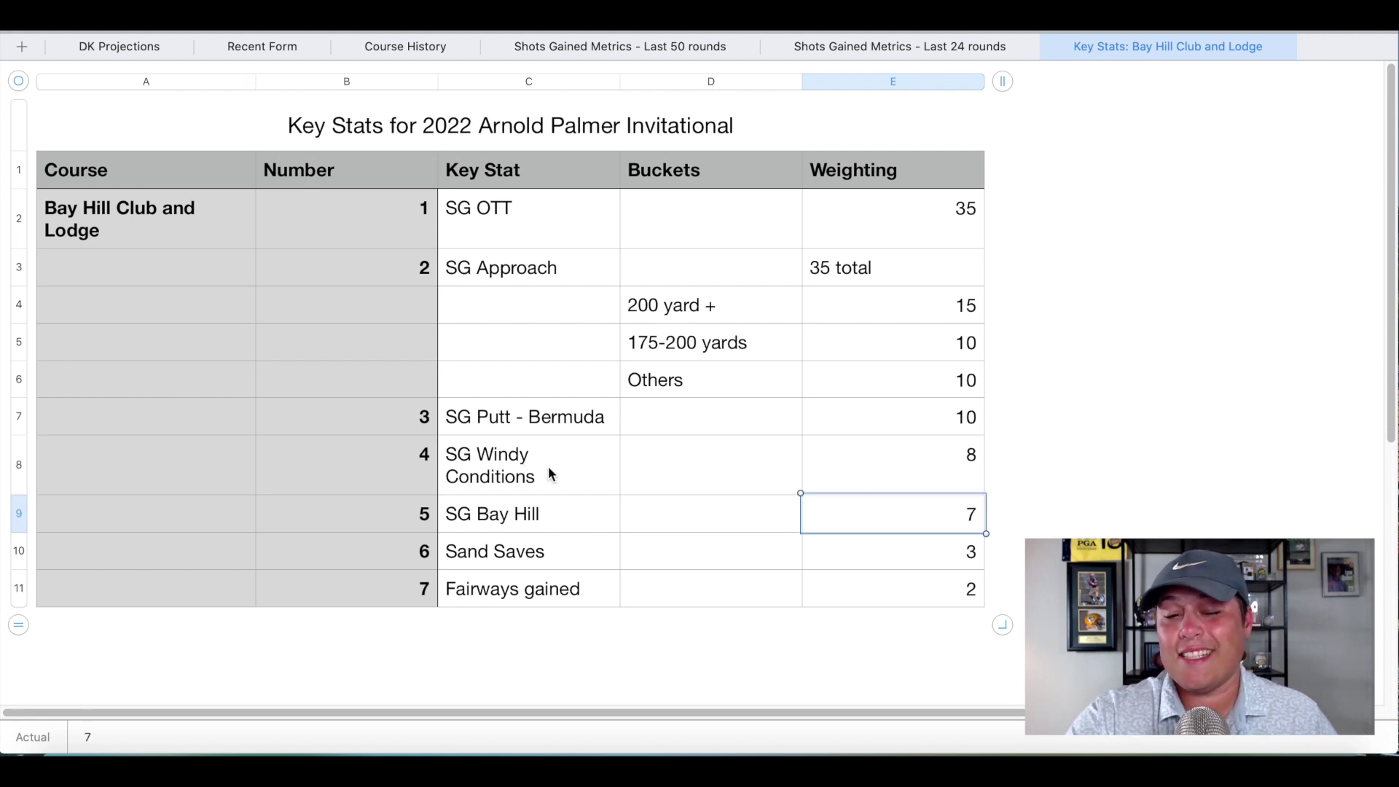
{"action": "left_click", "coordinate": [536, 513]}
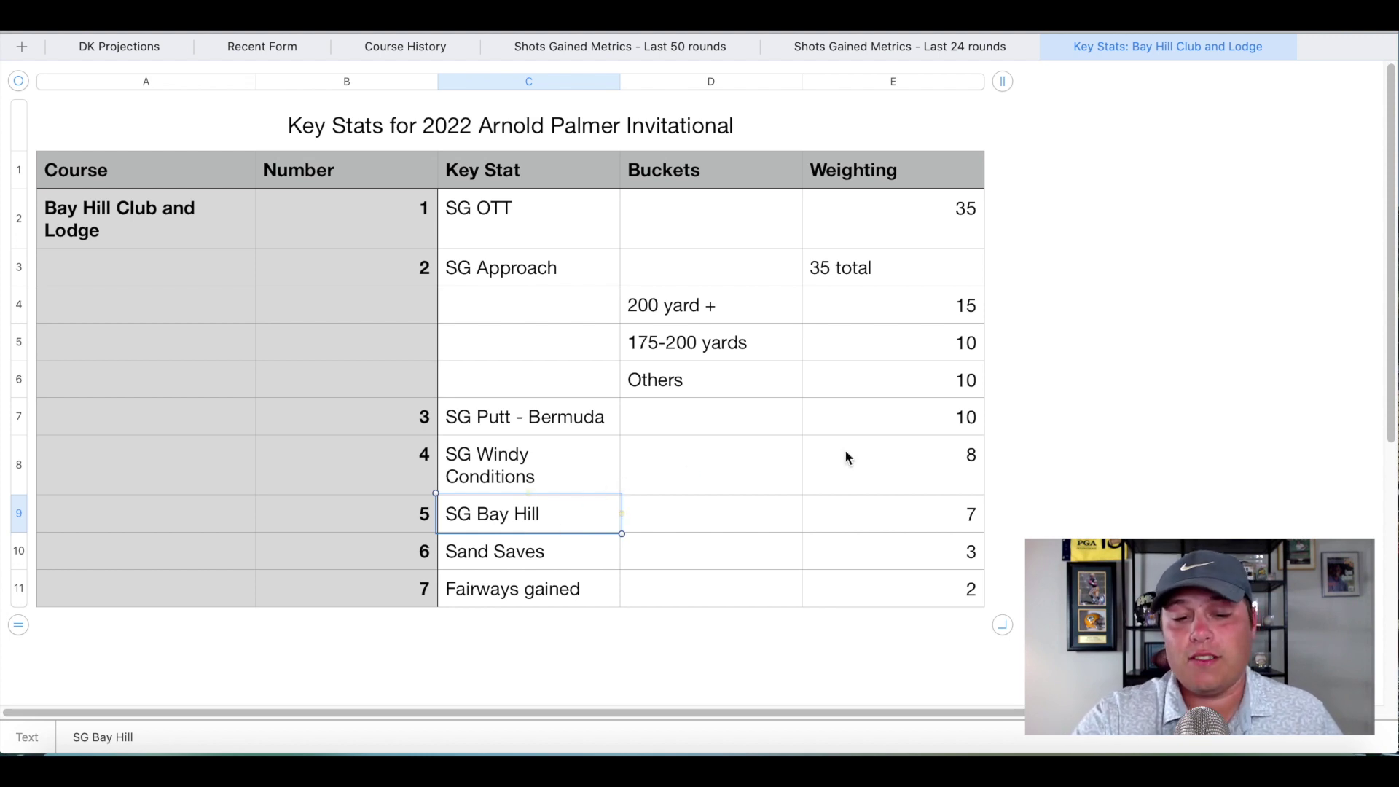
{"action": "left_click", "coordinate": [927, 557]}
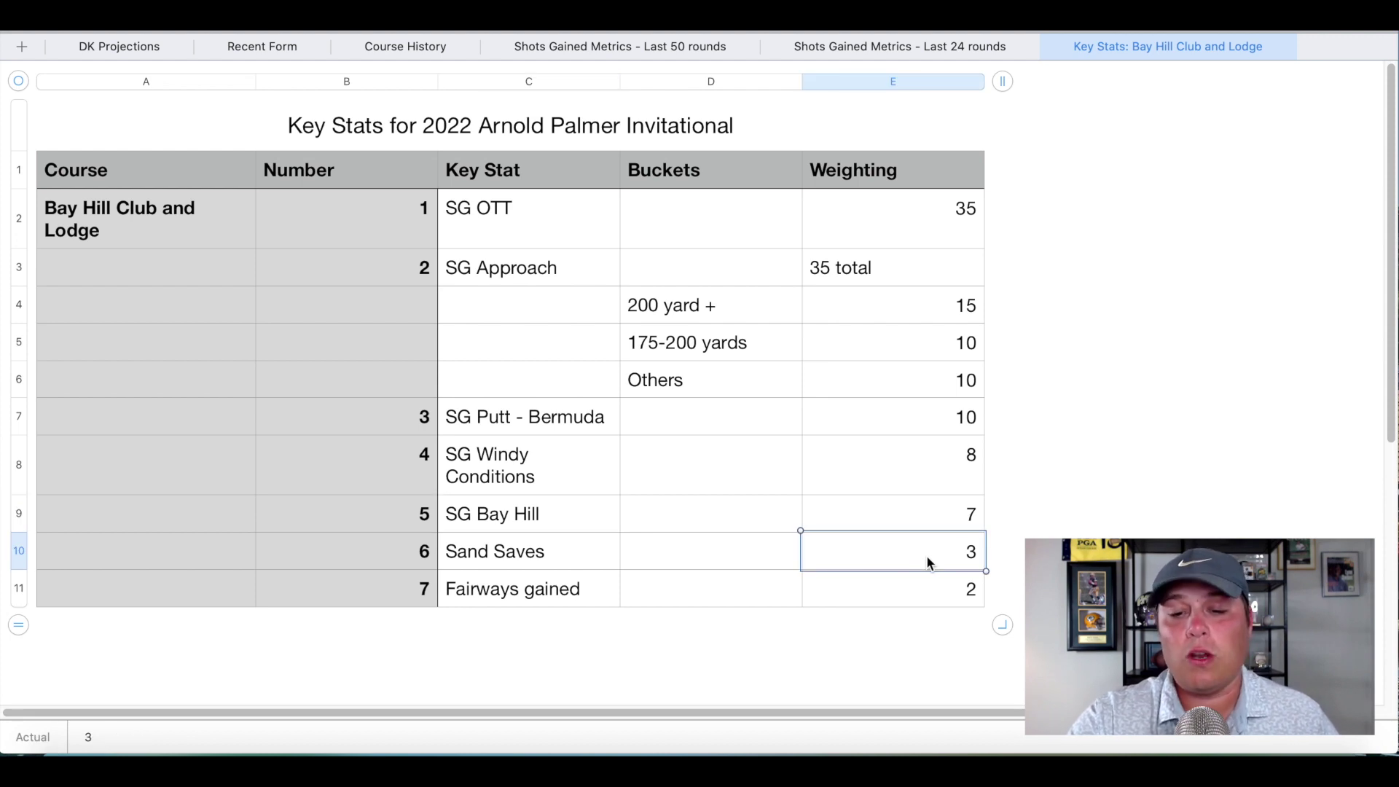
{"action": "left_click", "coordinate": [903, 591]}
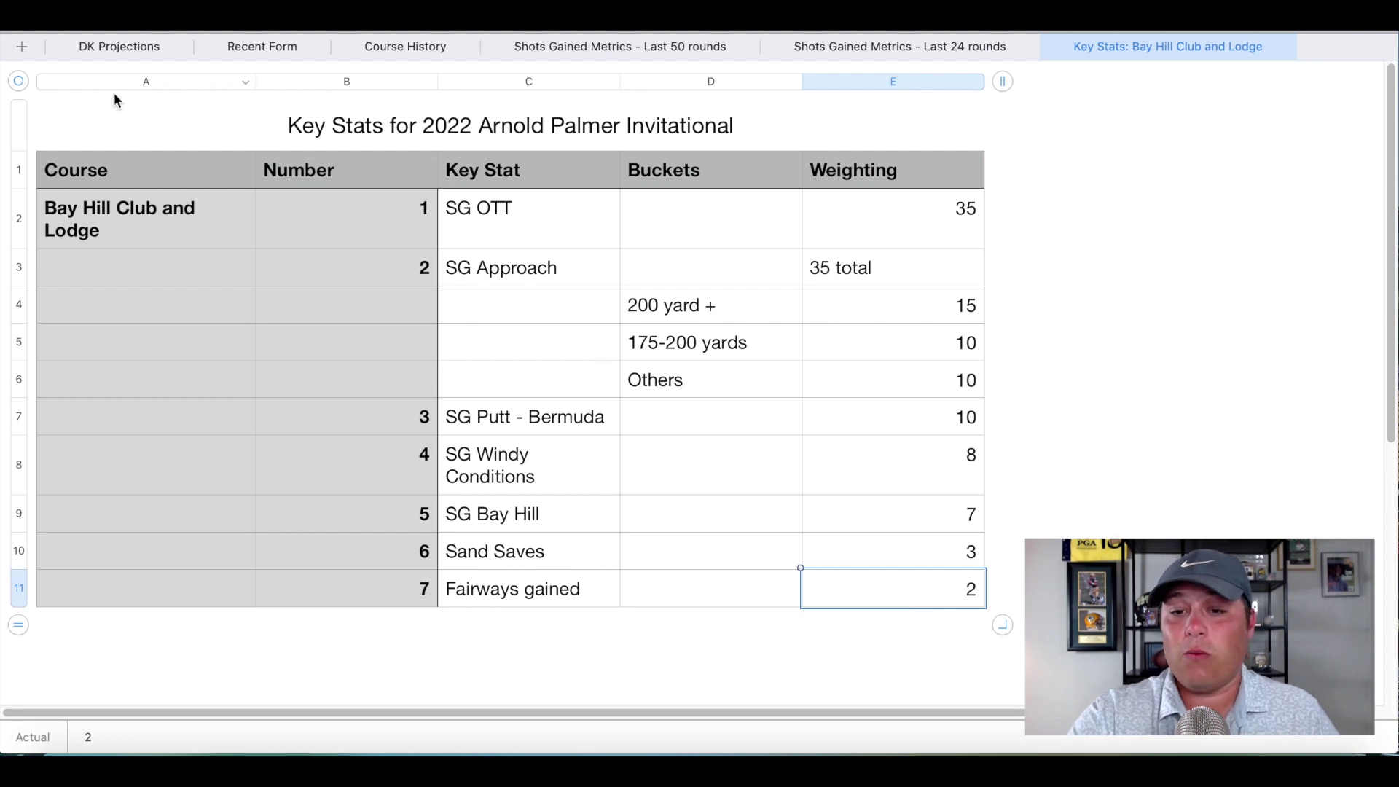
Step: Examine Rory McIlroy's row in the DK projections, the Arnold Palmer Invitational course history and the recent form table
{"action": "left_click", "coordinate": [100, 50]}
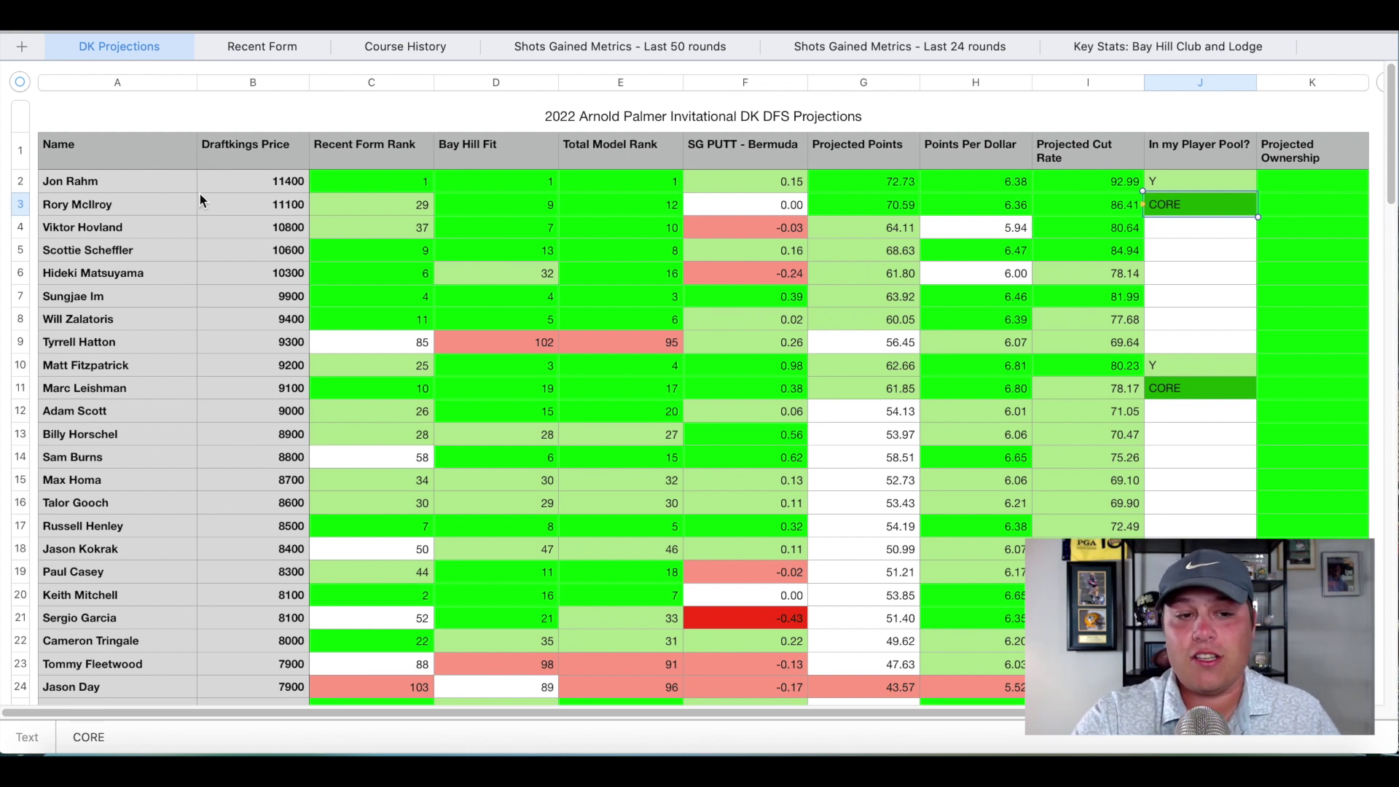
{"action": "left_click", "coordinate": [20, 206]}
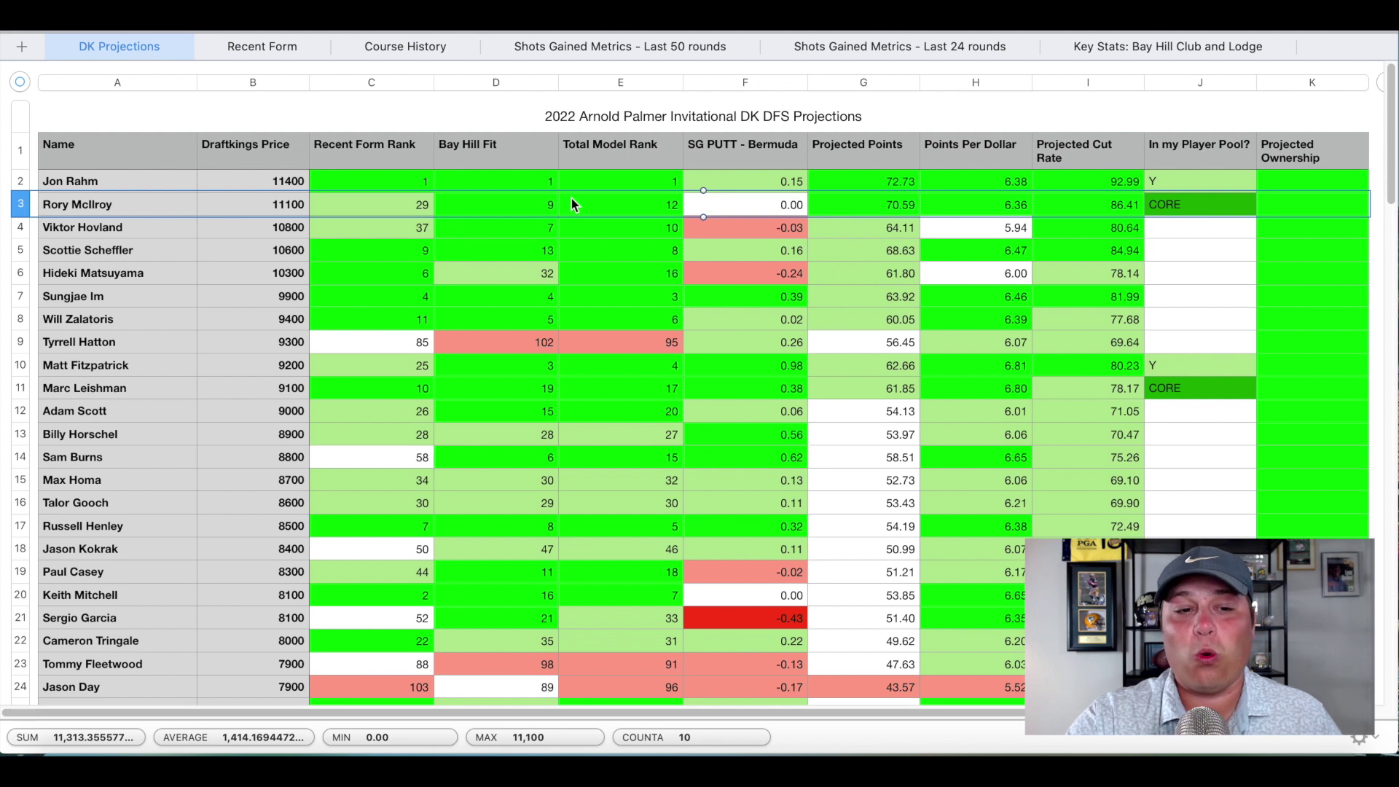
{"action": "left_click", "coordinate": [402, 48]}
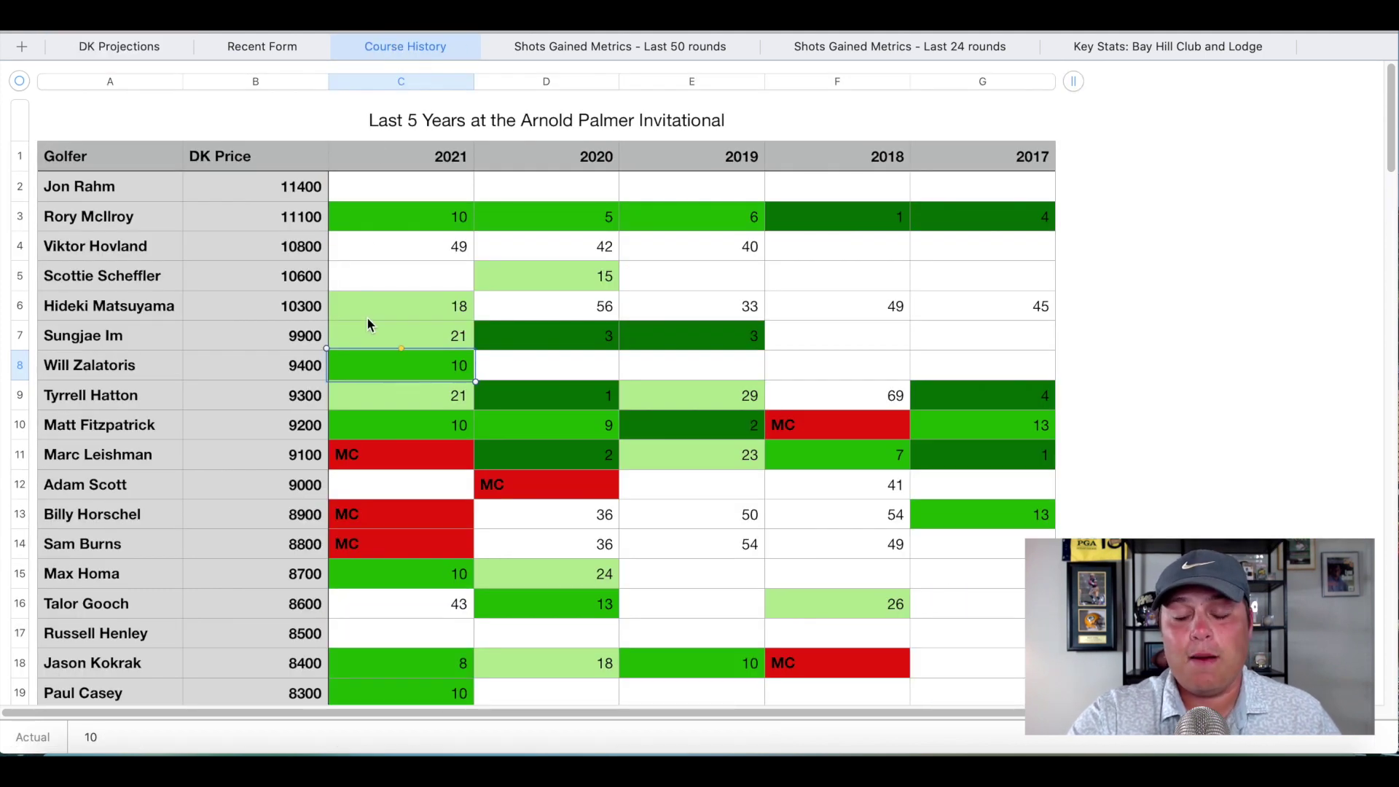
{"action": "left_click", "coordinate": [18, 218]}
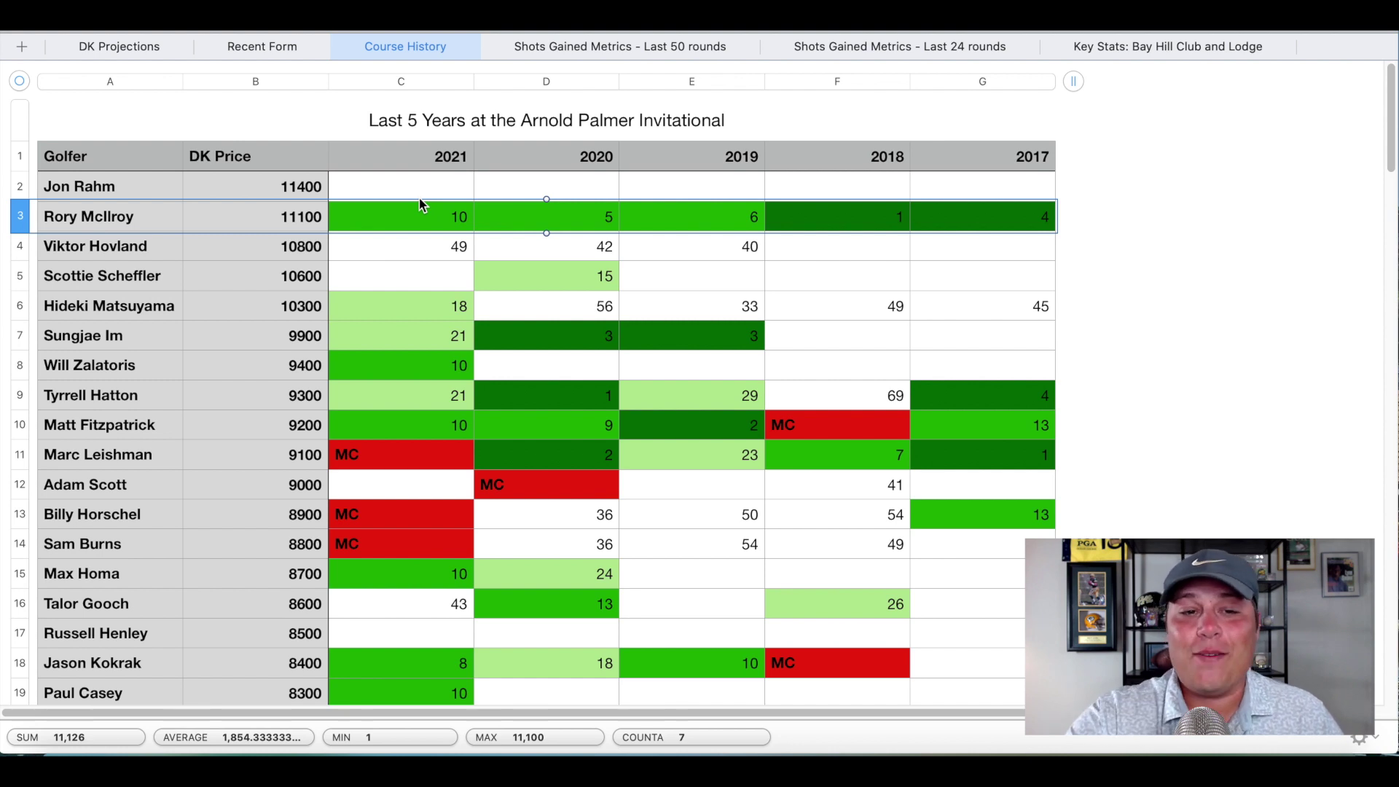
{"action": "left_click", "coordinate": [261, 48]}
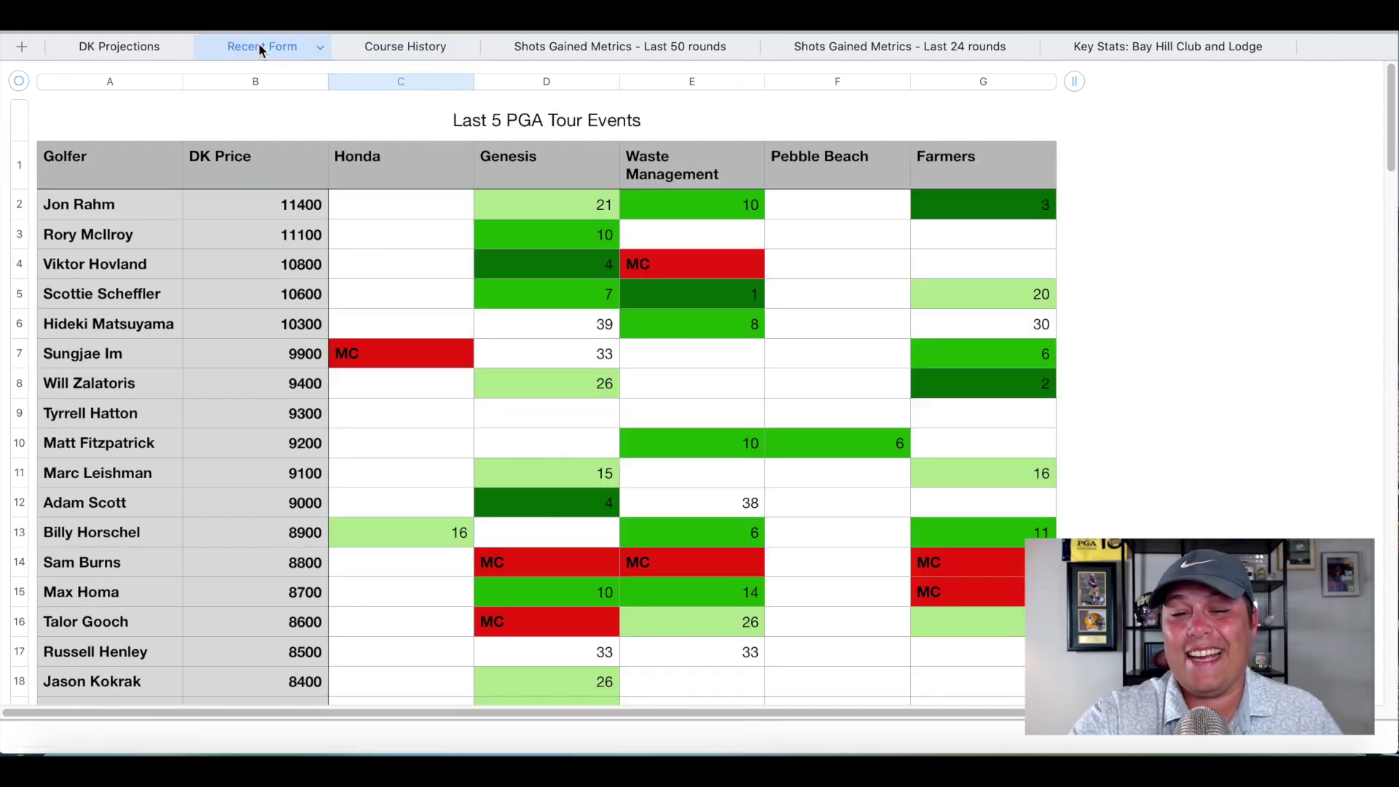
{"action": "left_click", "coordinate": [612, 235]}
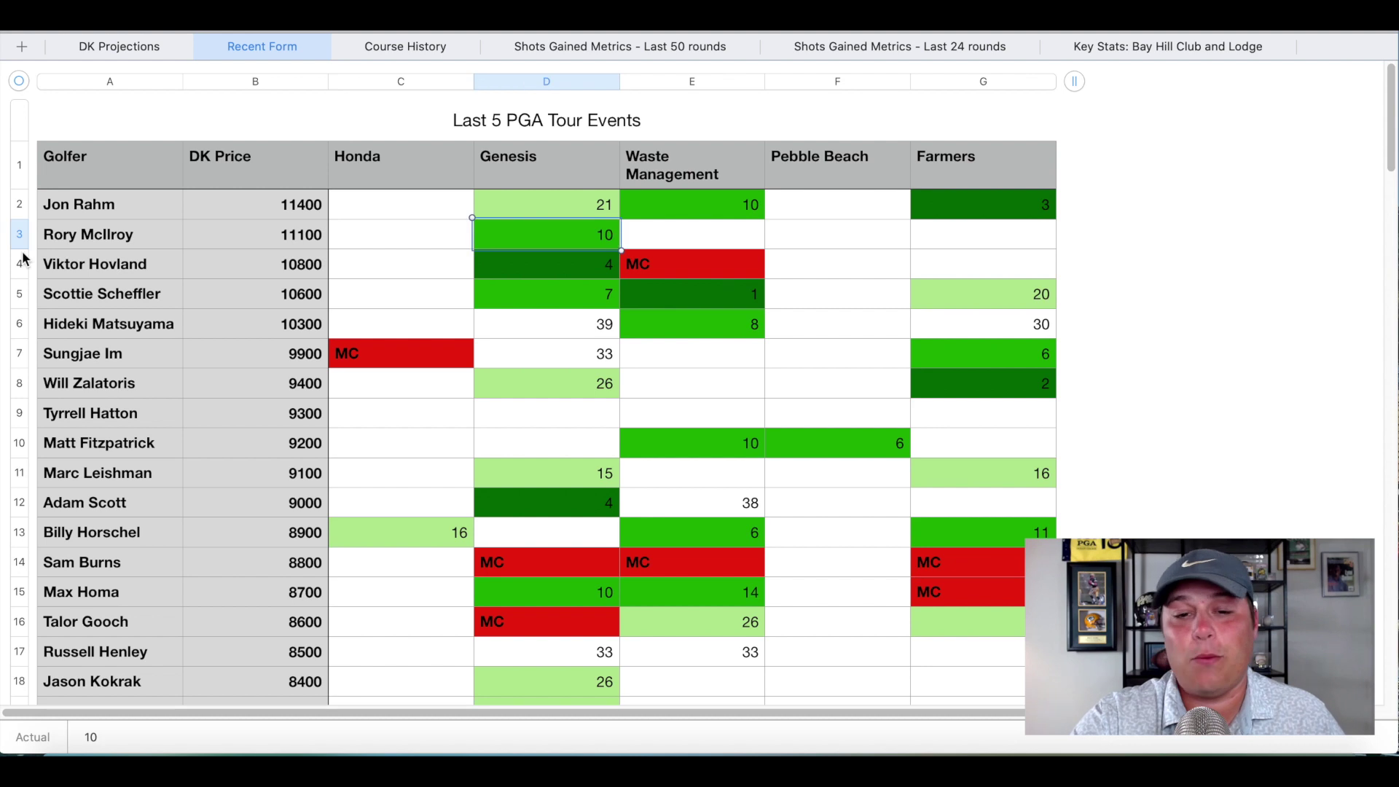
{"action": "left_click", "coordinate": [19, 240]}
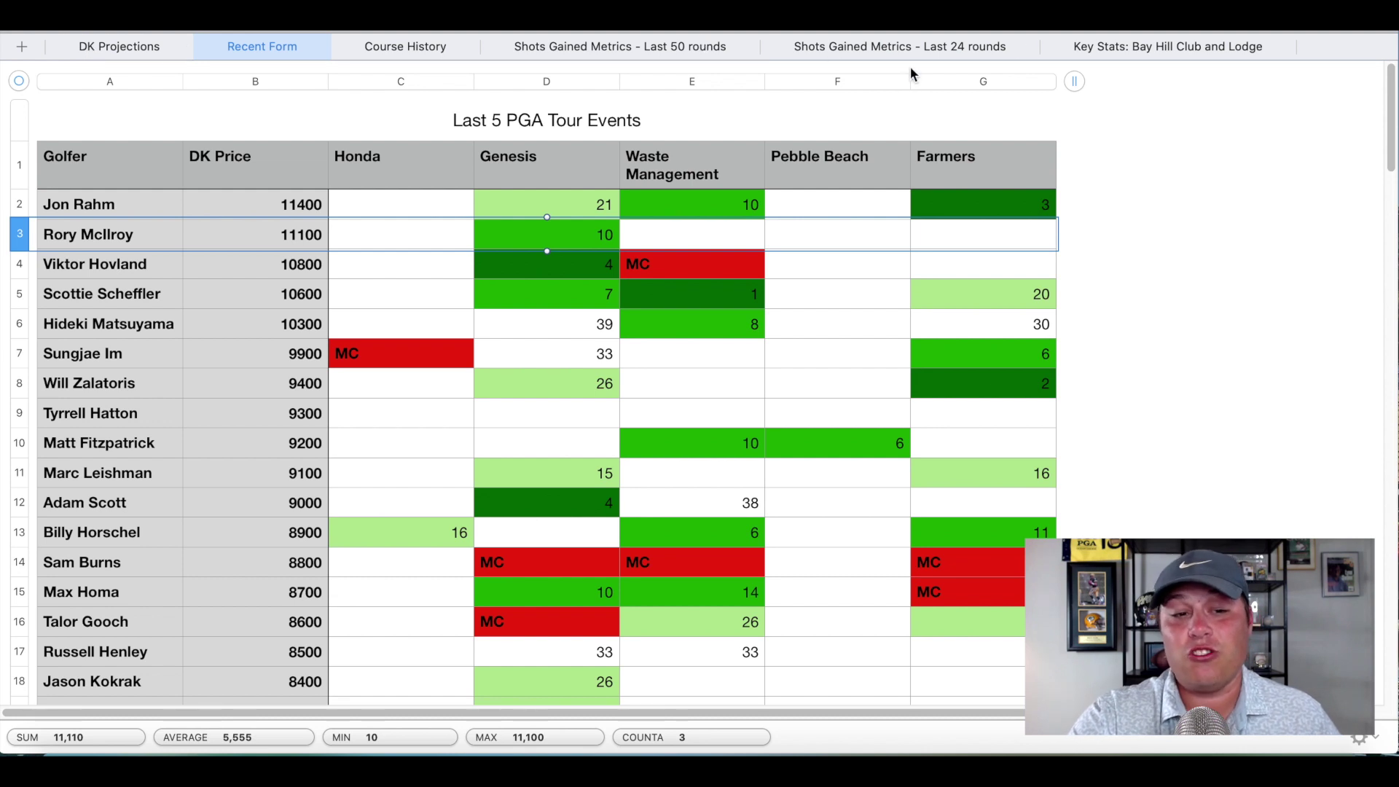
Step: Examine Rory McIlroy's shots gained metrics over the last 24 and last 50 rounds, focusing on putting and approach
{"action": "left_click", "coordinate": [925, 45]}
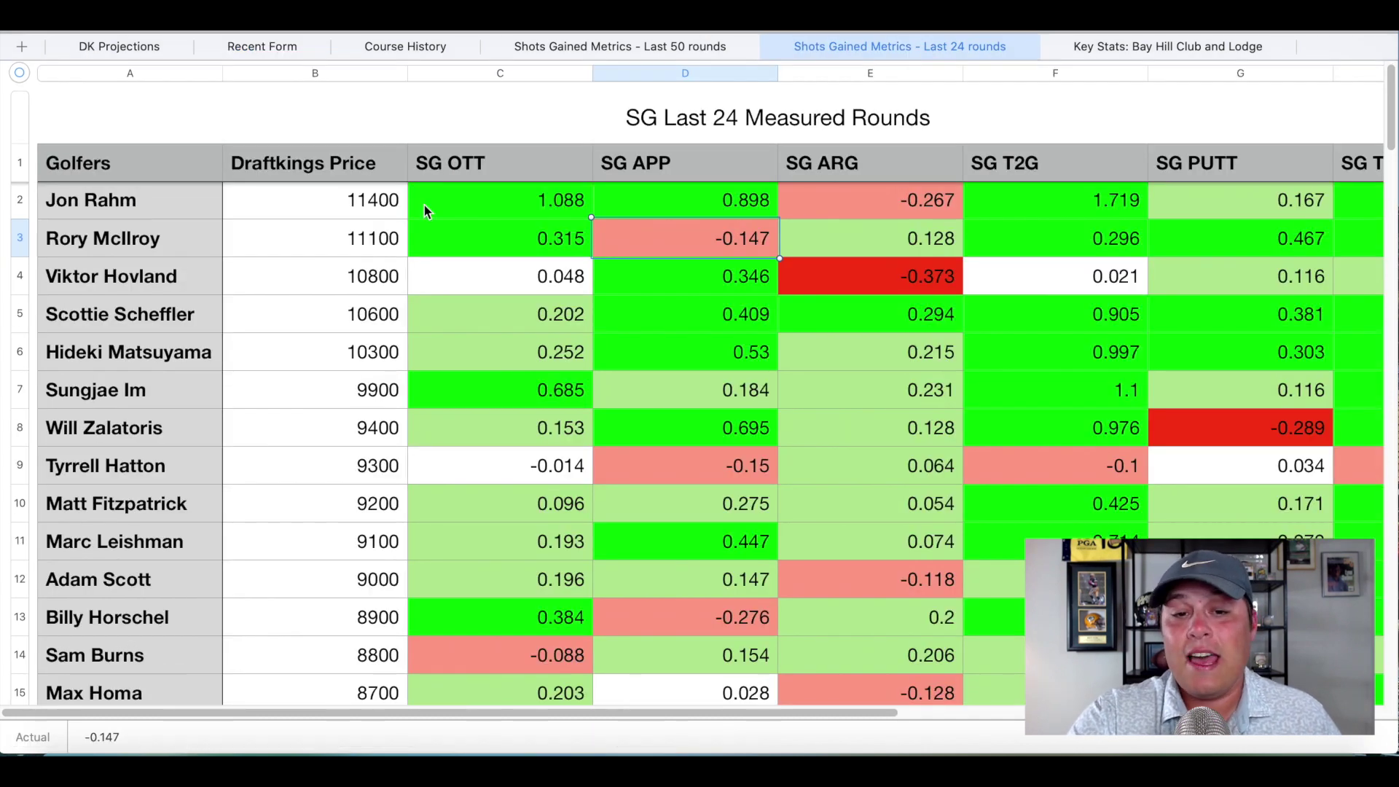
{"action": "left_click", "coordinate": [11, 242]}
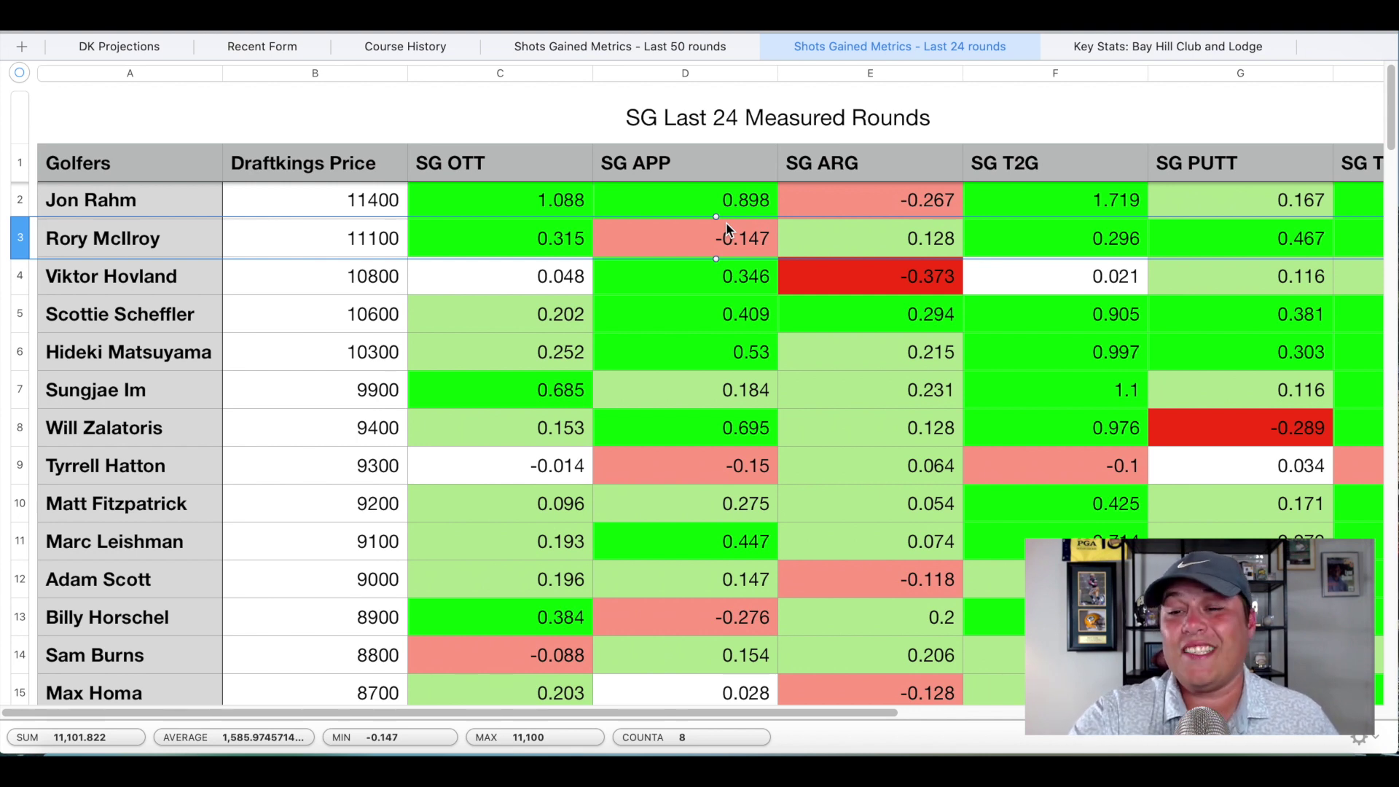
{"action": "left_click", "coordinate": [1270, 238]}
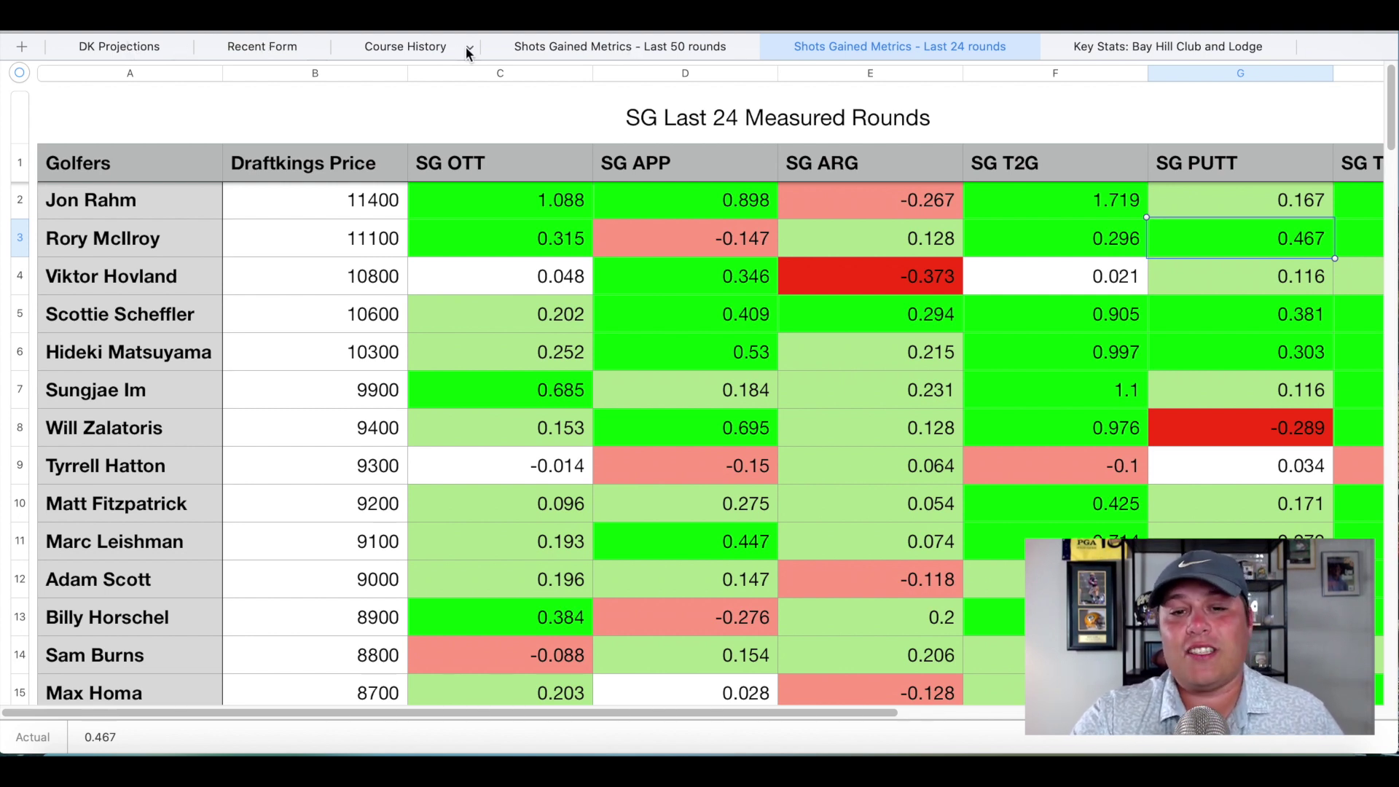
{"action": "left_click", "coordinate": [627, 48]}
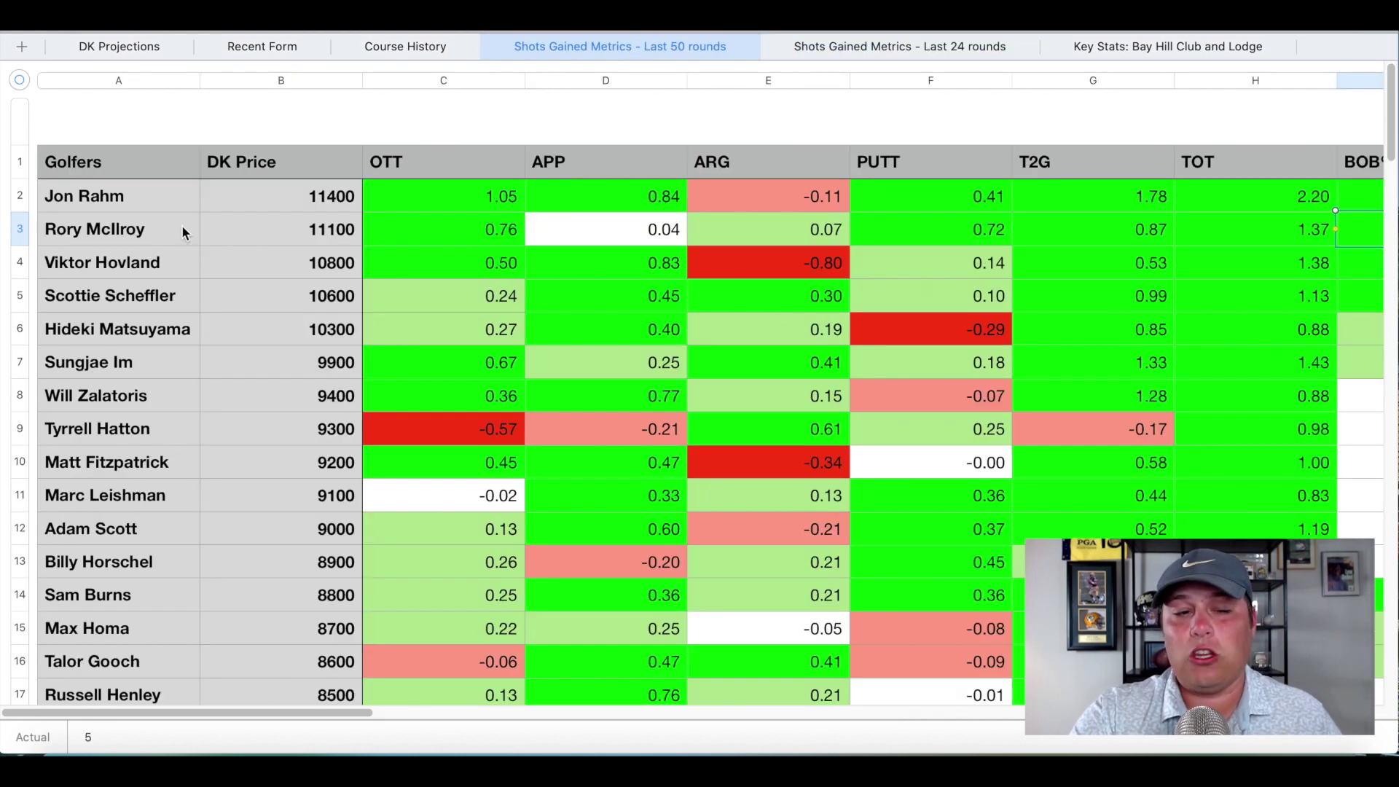
{"action": "left_click", "coordinate": [20, 229]}
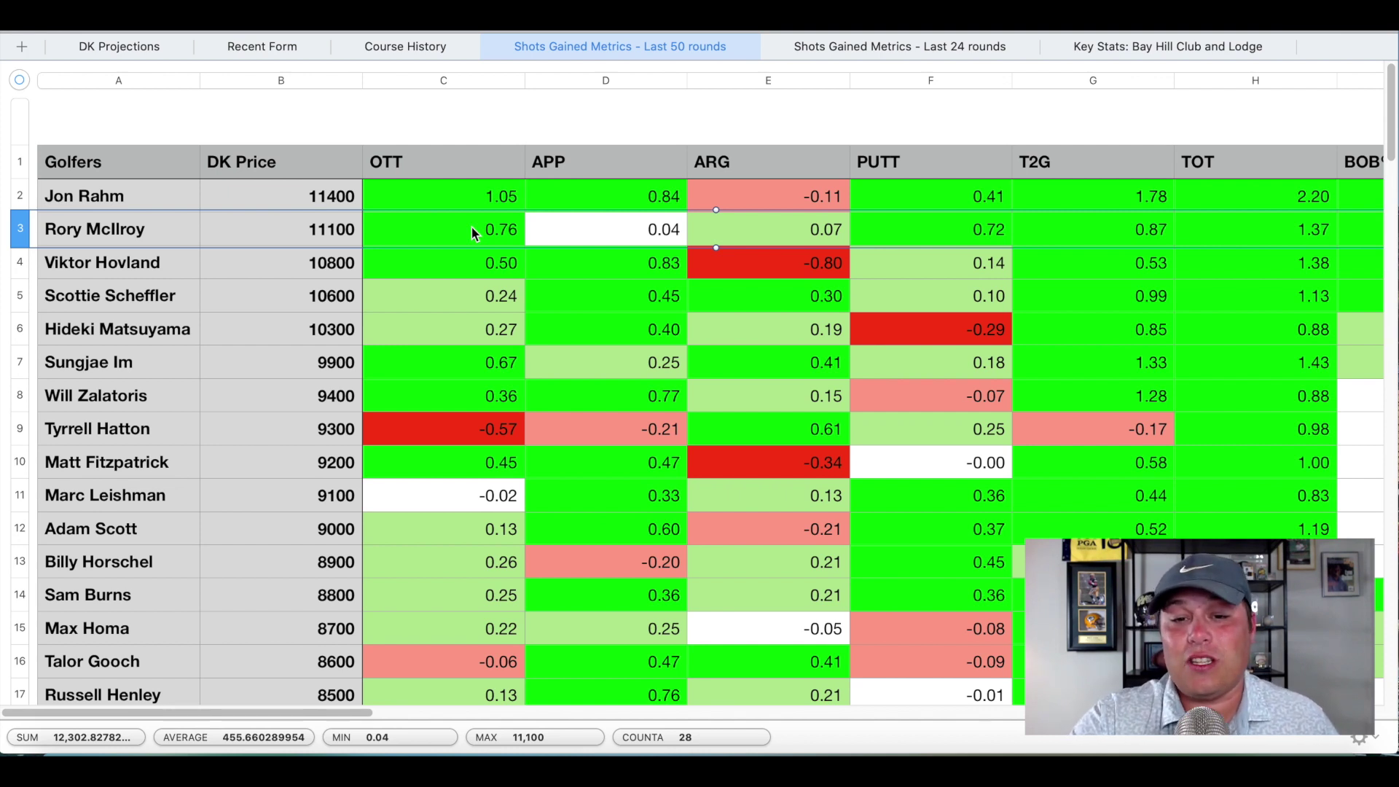
{"action": "left_click", "coordinate": [903, 235]}
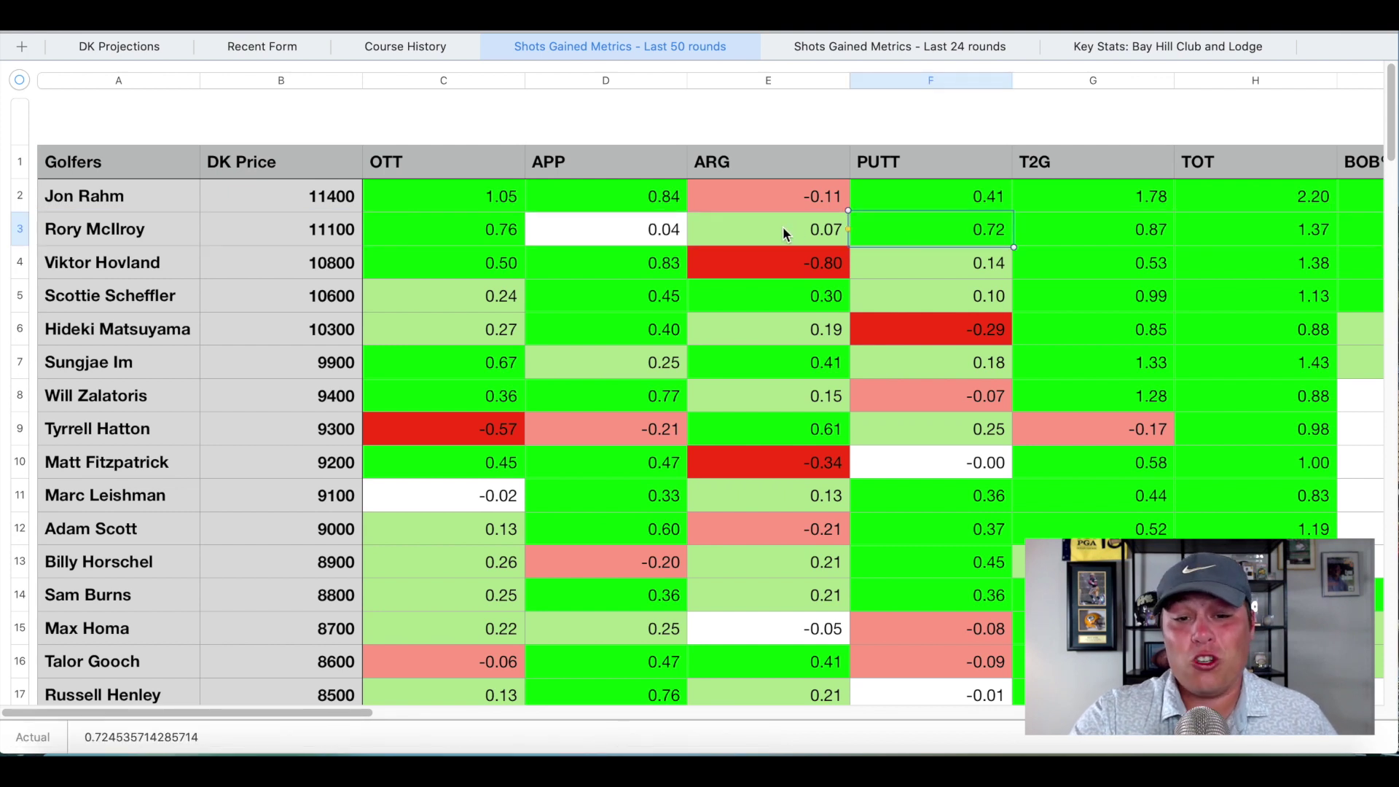
{"action": "left_click", "coordinate": [591, 221]}
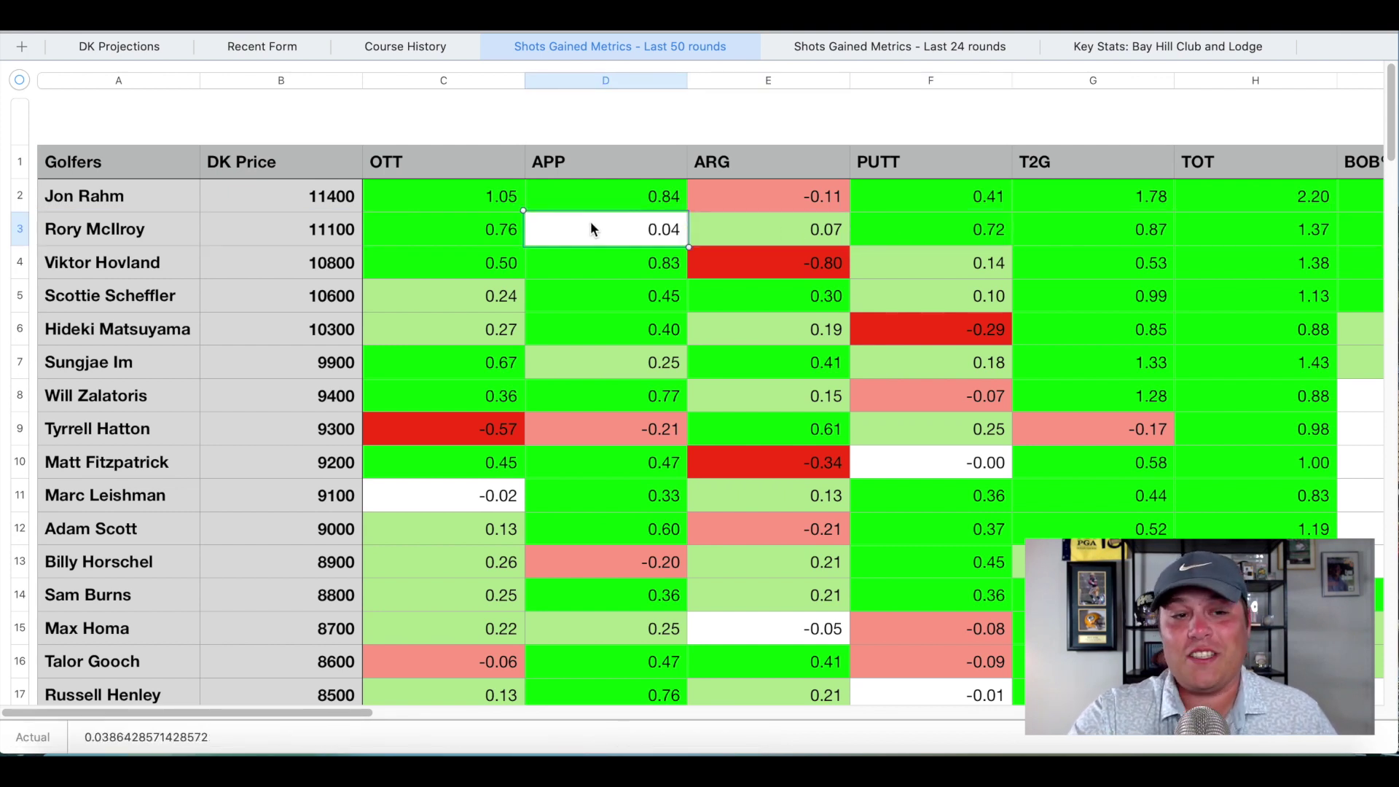
Step: Recheck Rory McIlroy's projections against his course history and recent form
{"action": "left_click", "coordinate": [116, 46]}
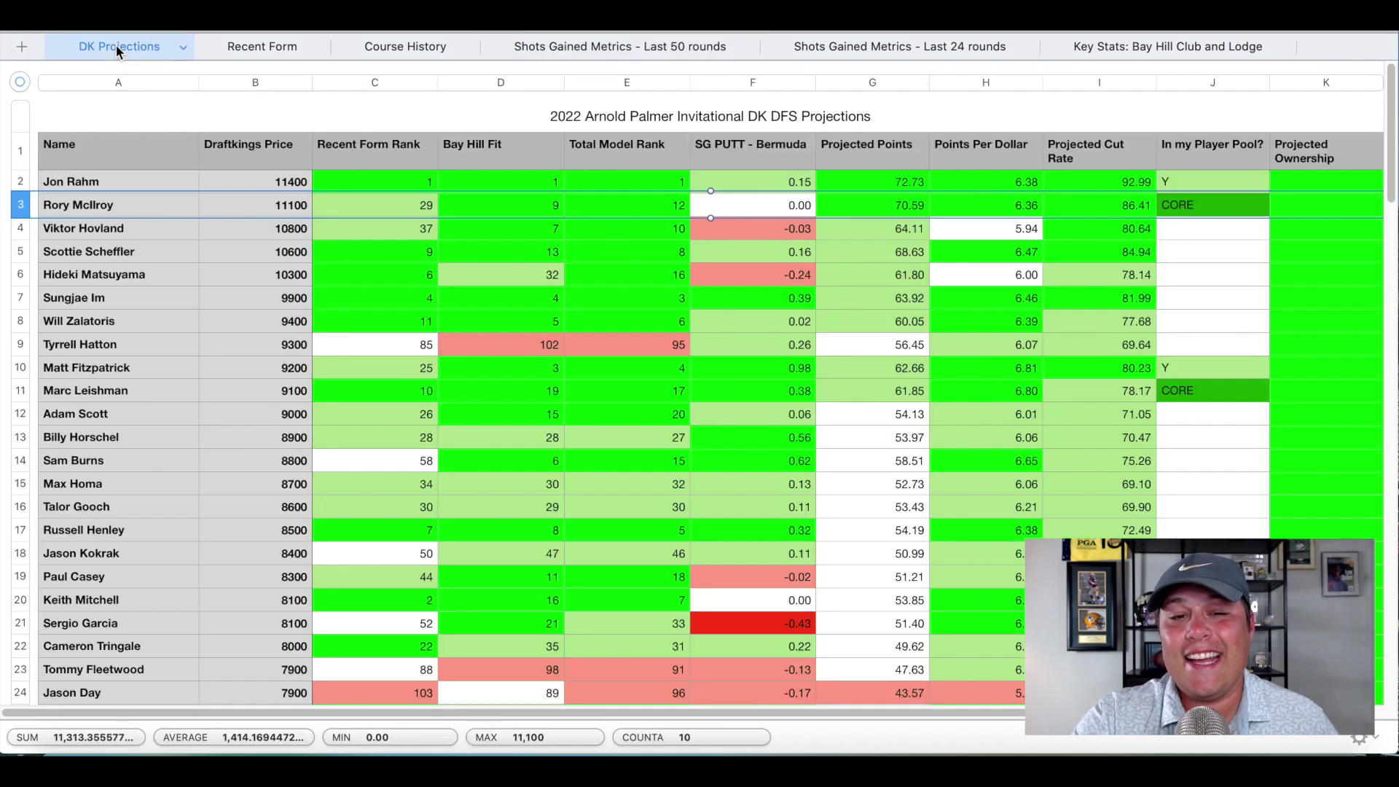
{"action": "left_click", "coordinate": [403, 44]}
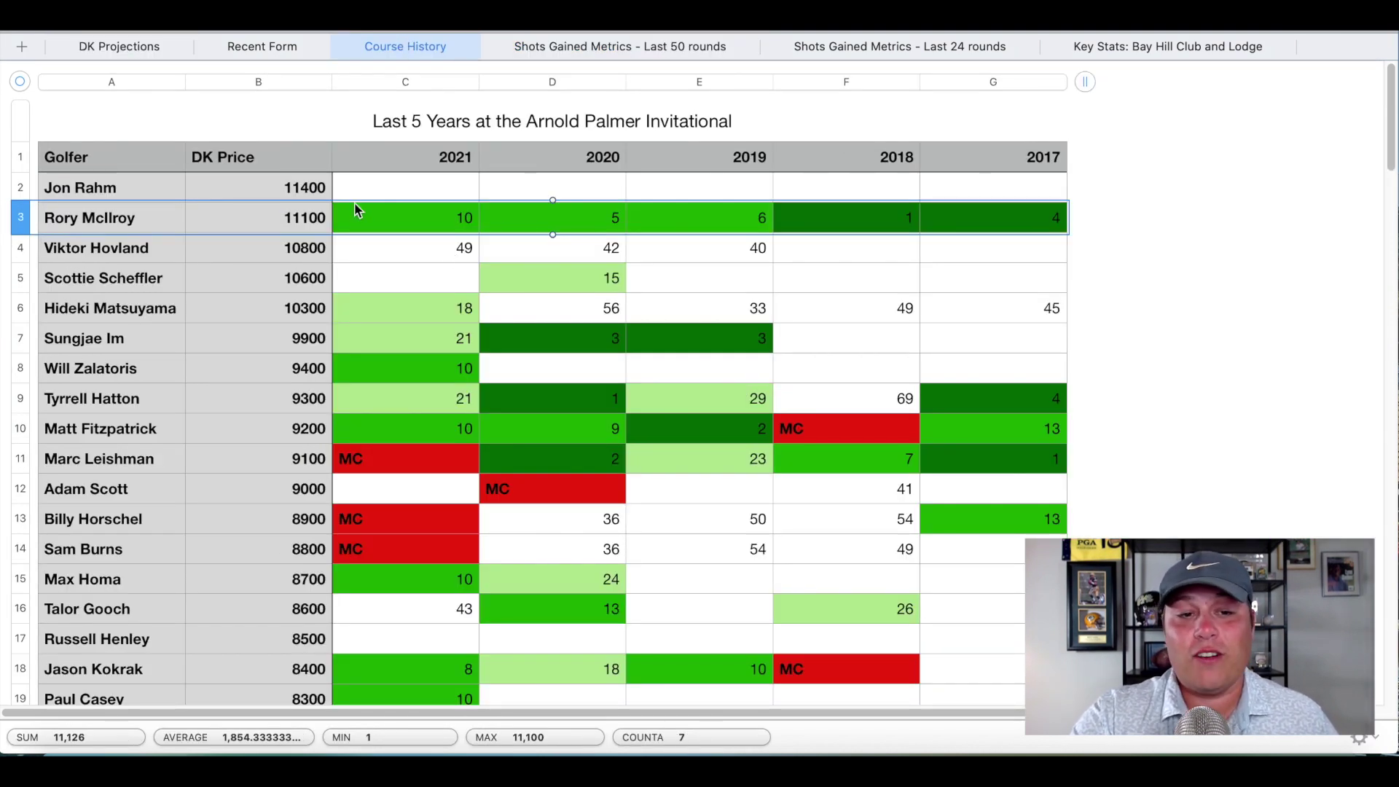
{"action": "left_click", "coordinate": [229, 44]}
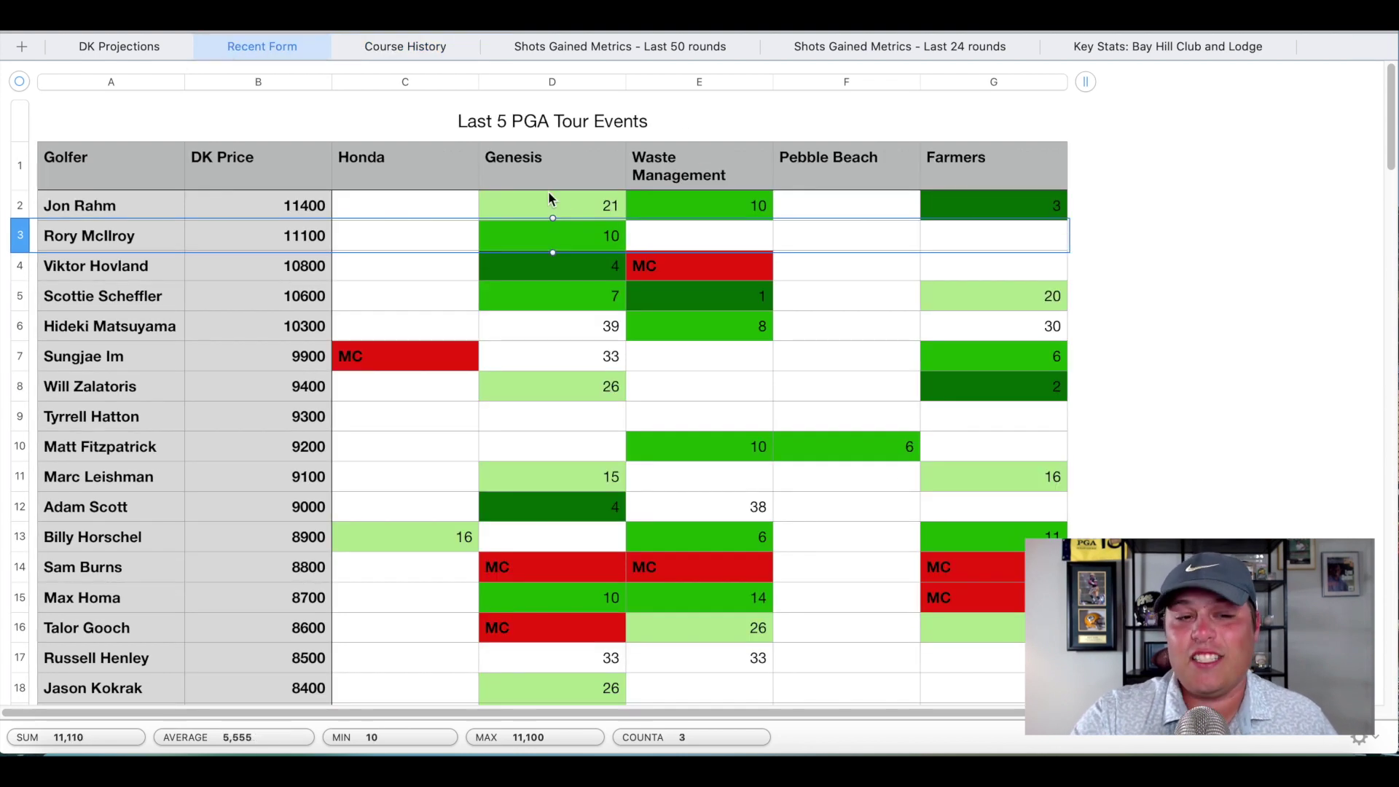
Step: Review the DK projections rows for Jon Rahm, Rory McIlroy and Marc Leishman in turn
{"action": "left_click", "coordinate": [120, 47]}
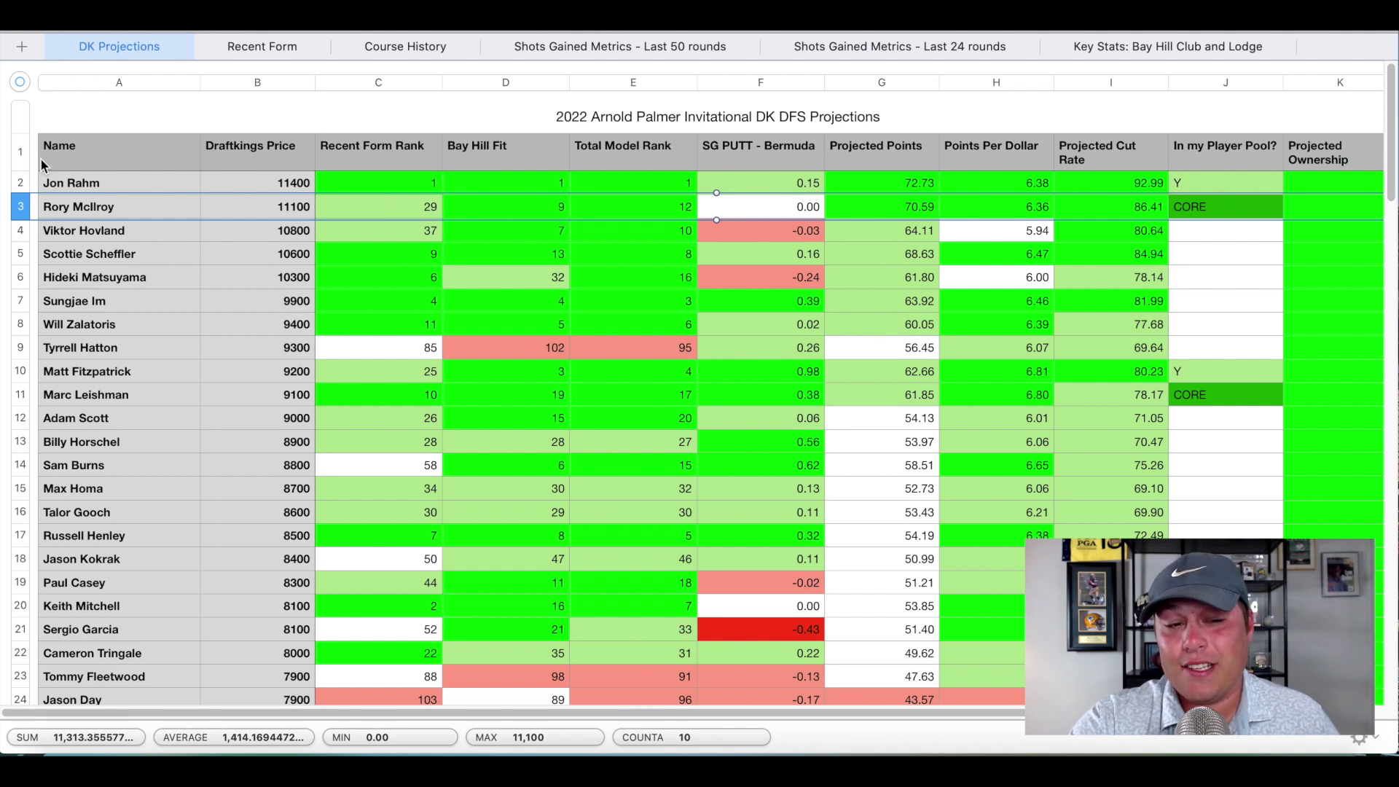
{"action": "left_click", "coordinate": [21, 182]}
{"action": "left_click", "coordinate": [15, 207]}
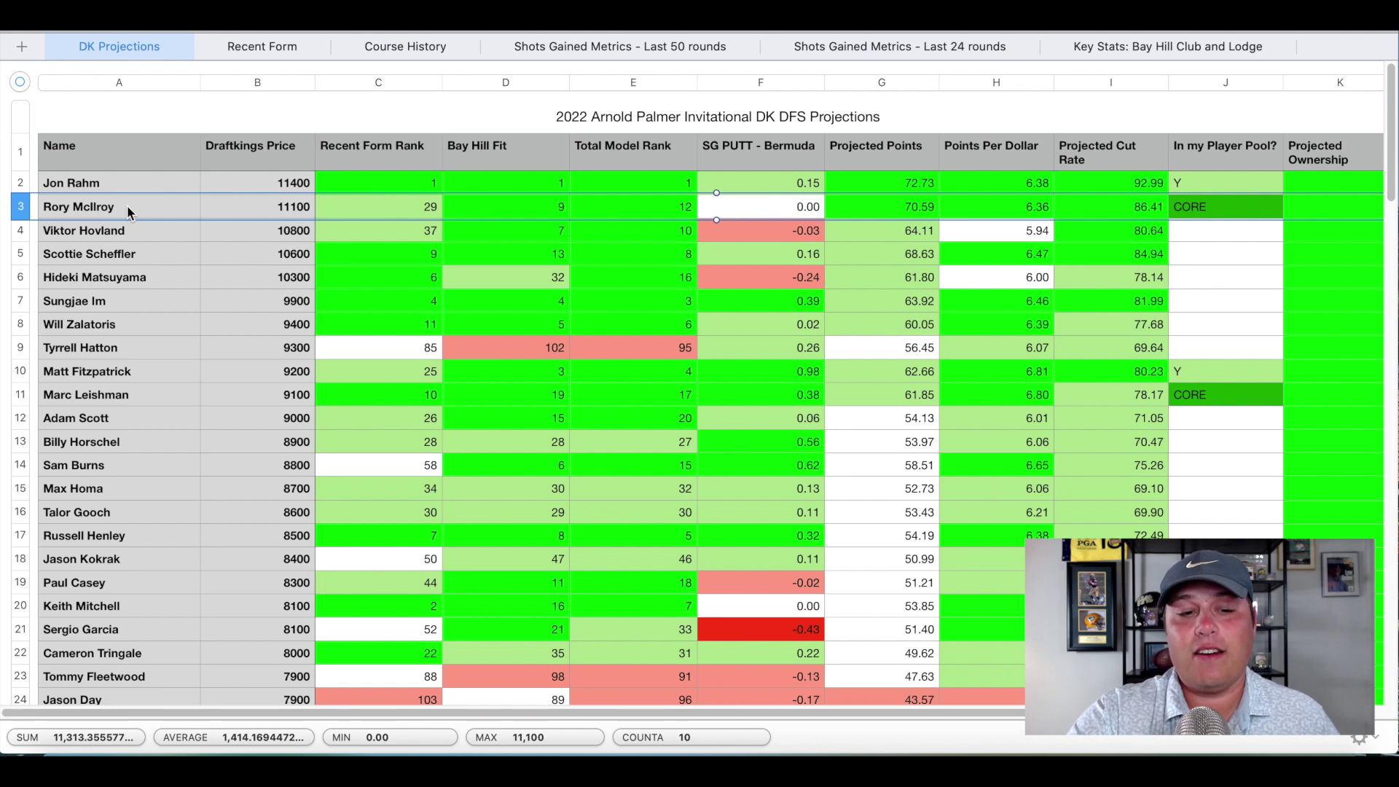
{"action": "left_click", "coordinate": [20, 395]}
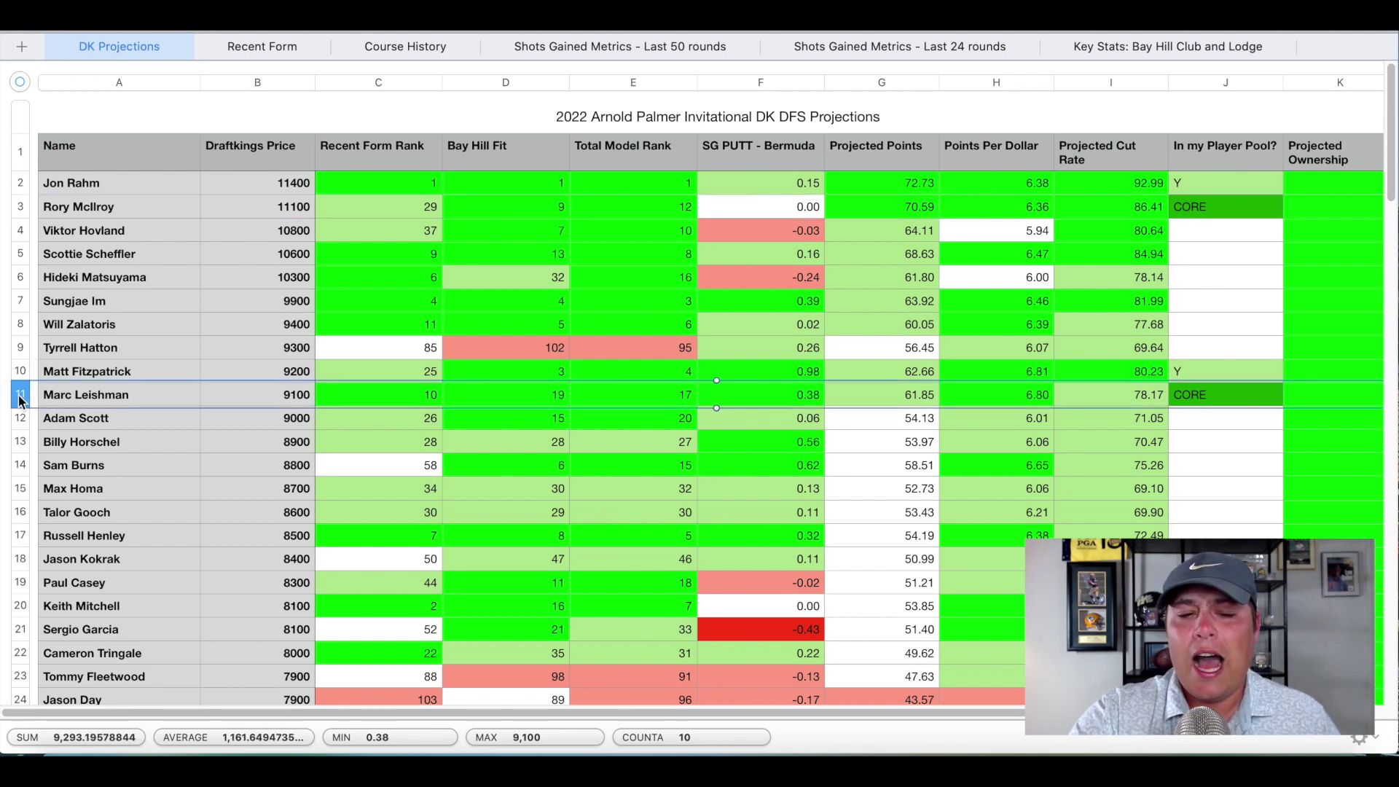
Step: Compare Matt Fitzpatrick and Marc Leishman on Bay Hill Fit and Recent Form Rank in the DK projections
{"action": "scroll", "coordinate": [619, 307], "scroll_direction": "down", "scroll_amount": 3}
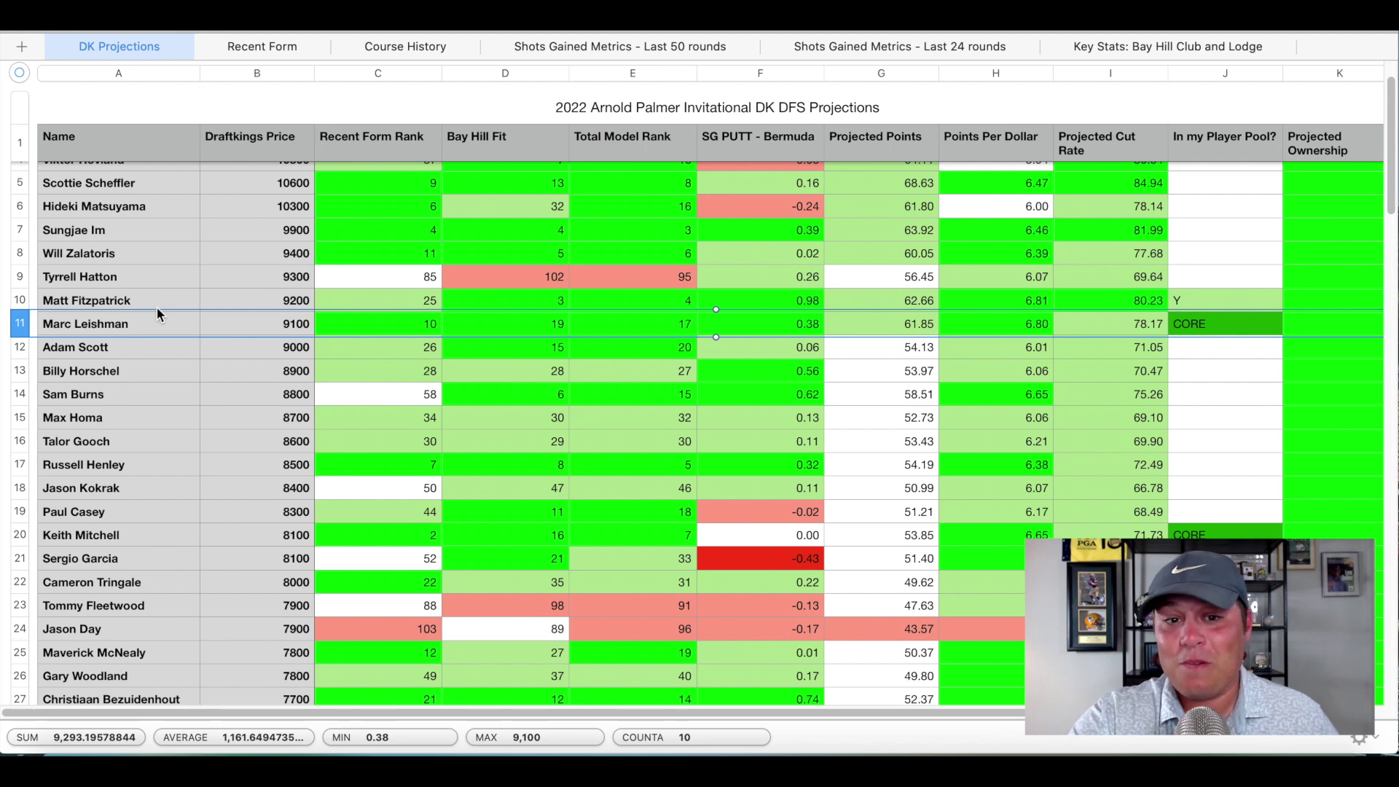
{"action": "left_click", "coordinate": [543, 302]}
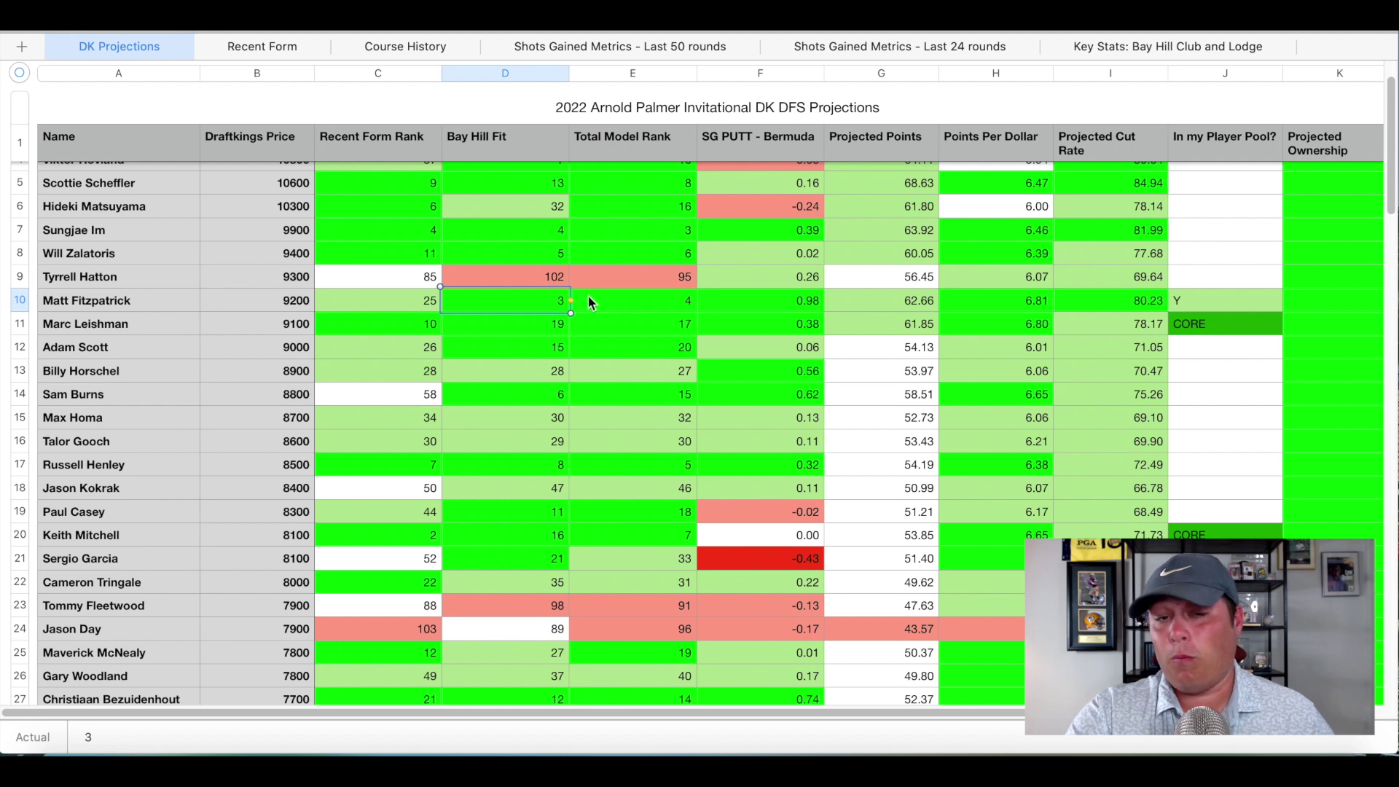
{"action": "left_click", "coordinate": [408, 302]}
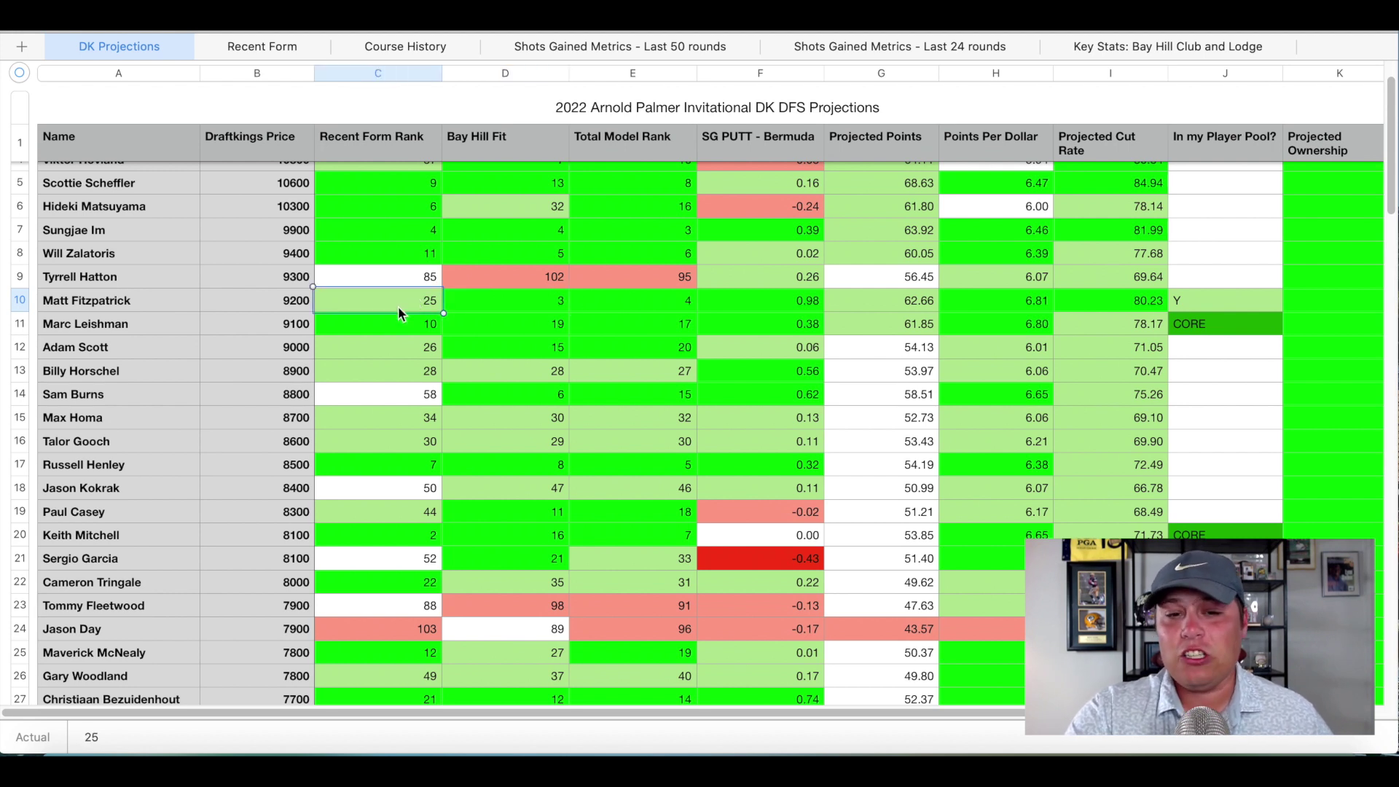
{"action": "left_click", "coordinate": [515, 324]}
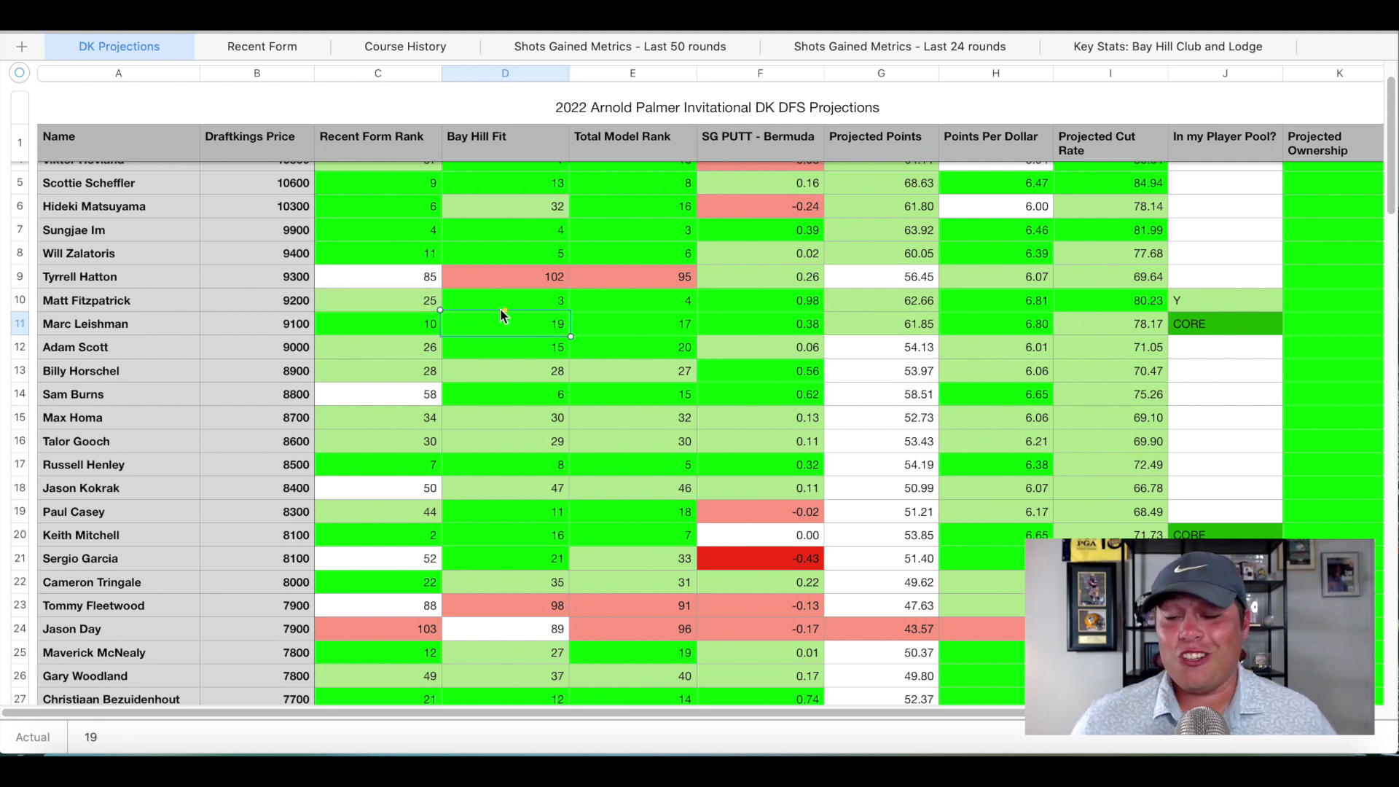
{"action": "left_click", "coordinate": [388, 326]}
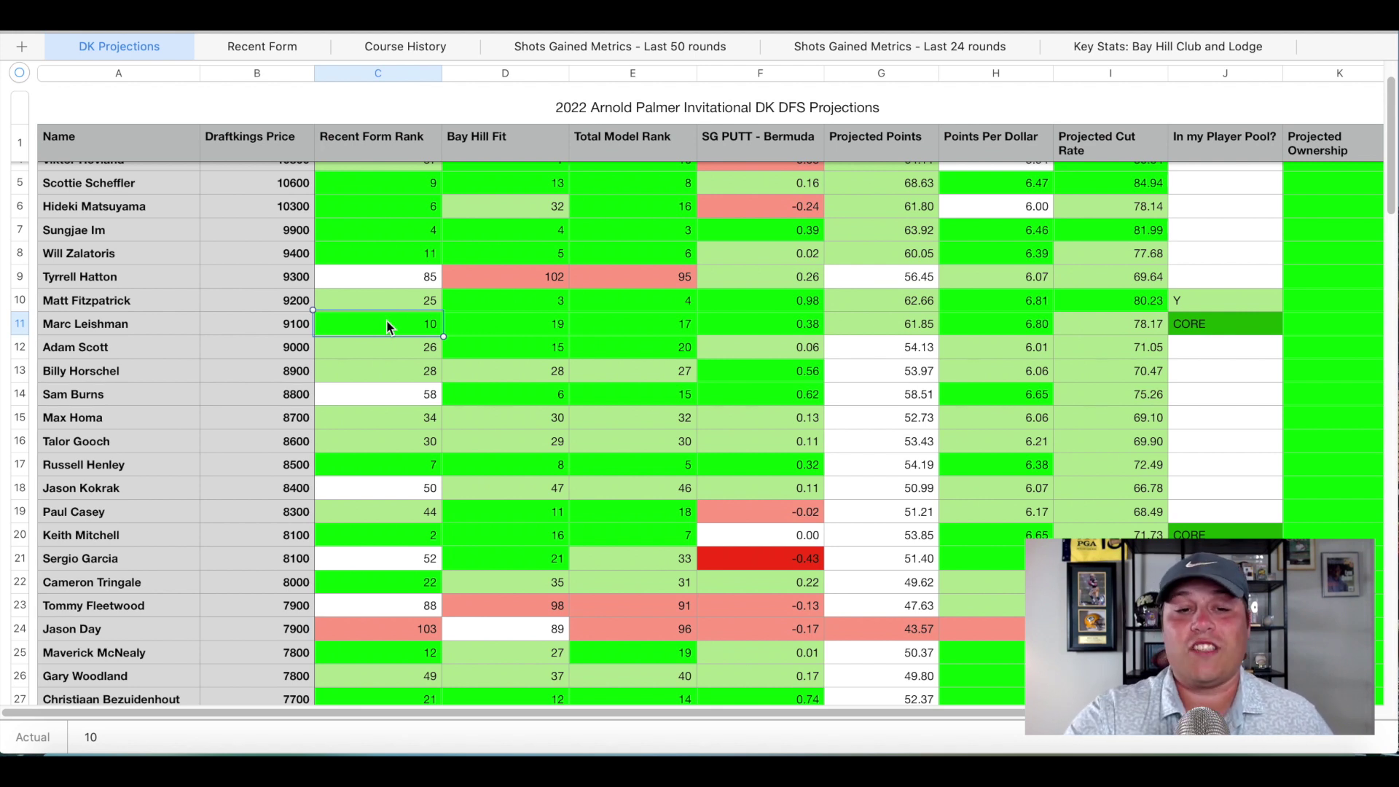
Step: Review Matt Fitzpatrick's Arnold Palmer Invitational course history year by year, starting from 2021
{"action": "left_click", "coordinate": [387, 45]}
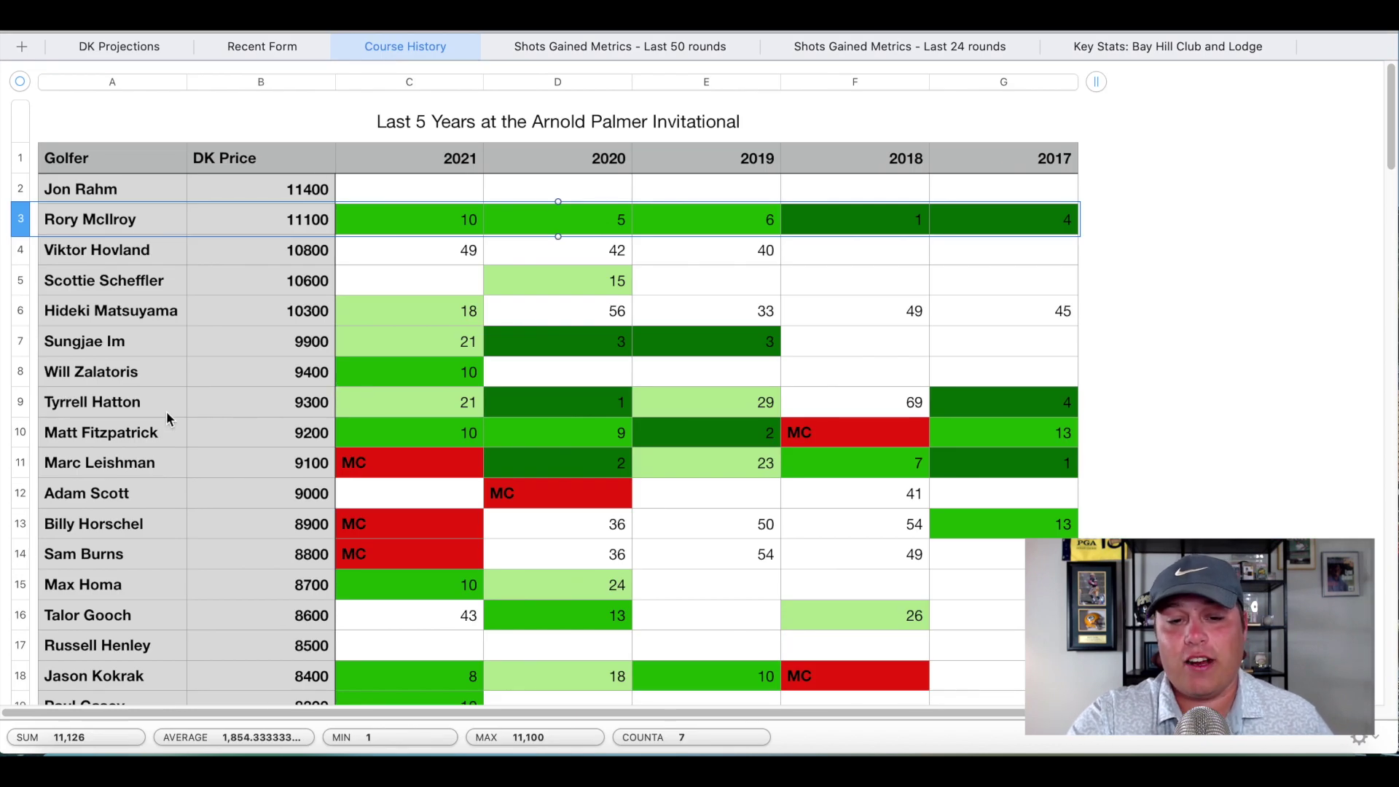
{"action": "left_click", "coordinate": [448, 431]}
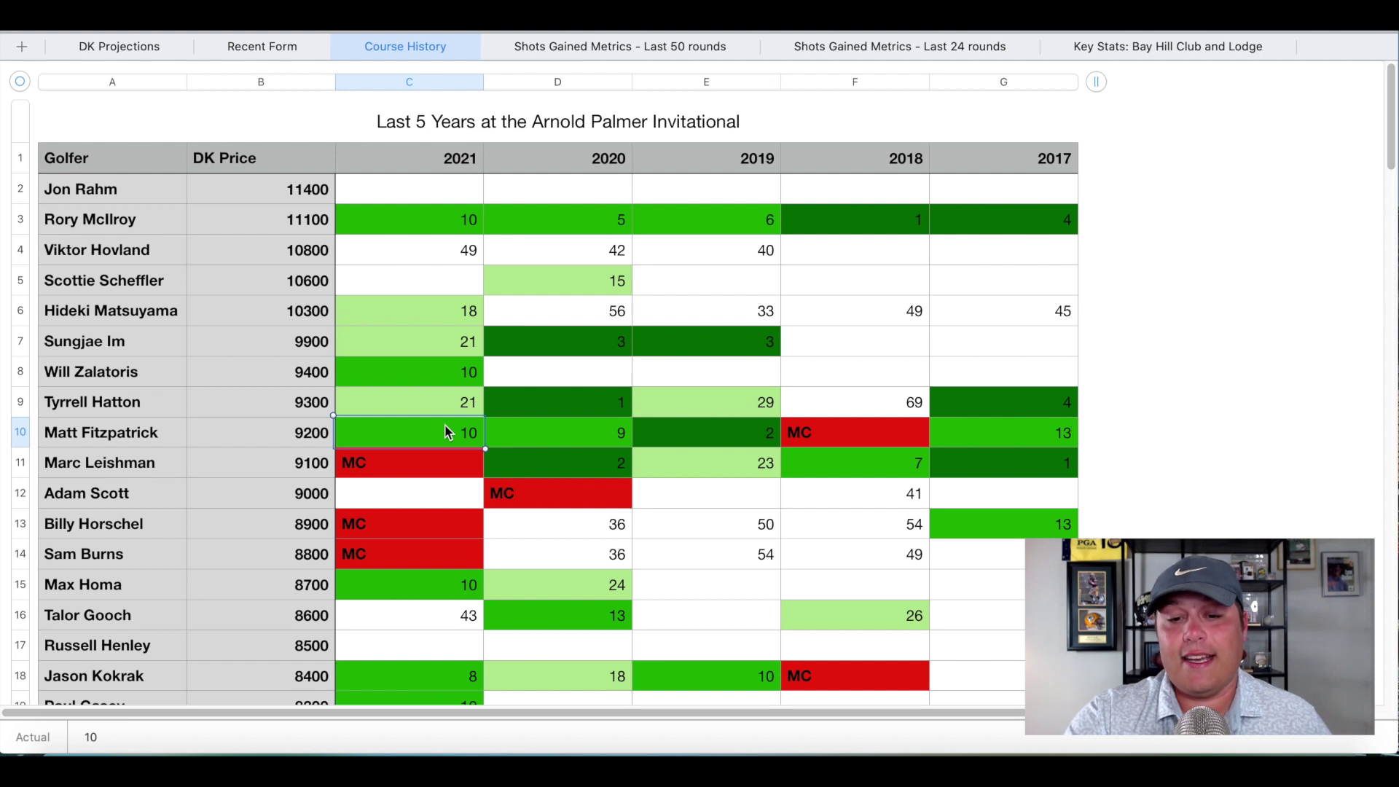
{"action": "key", "text": "Right"}
{"action": "key", "text": "Right"}
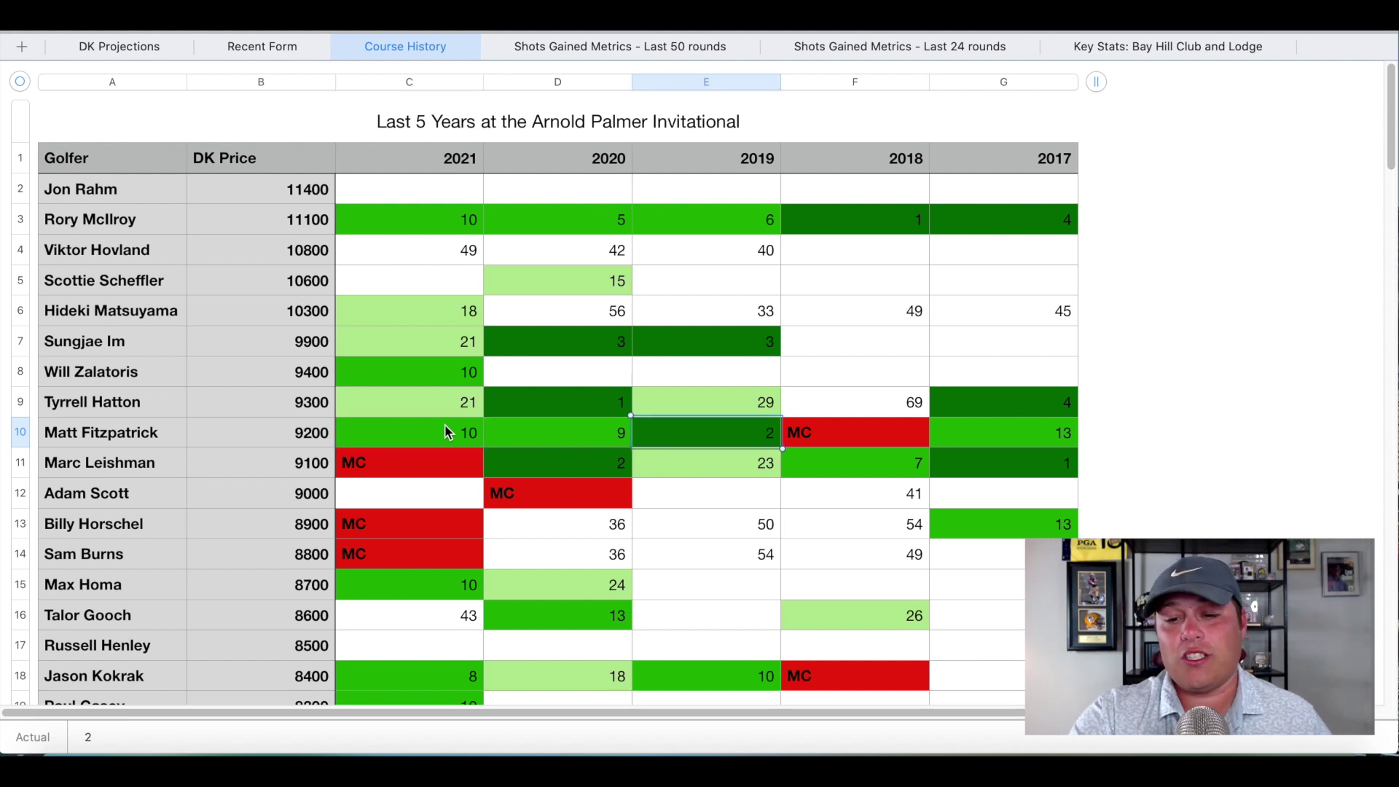
{"action": "key", "text": "Right"}
{"action": "key", "text": "Right"}
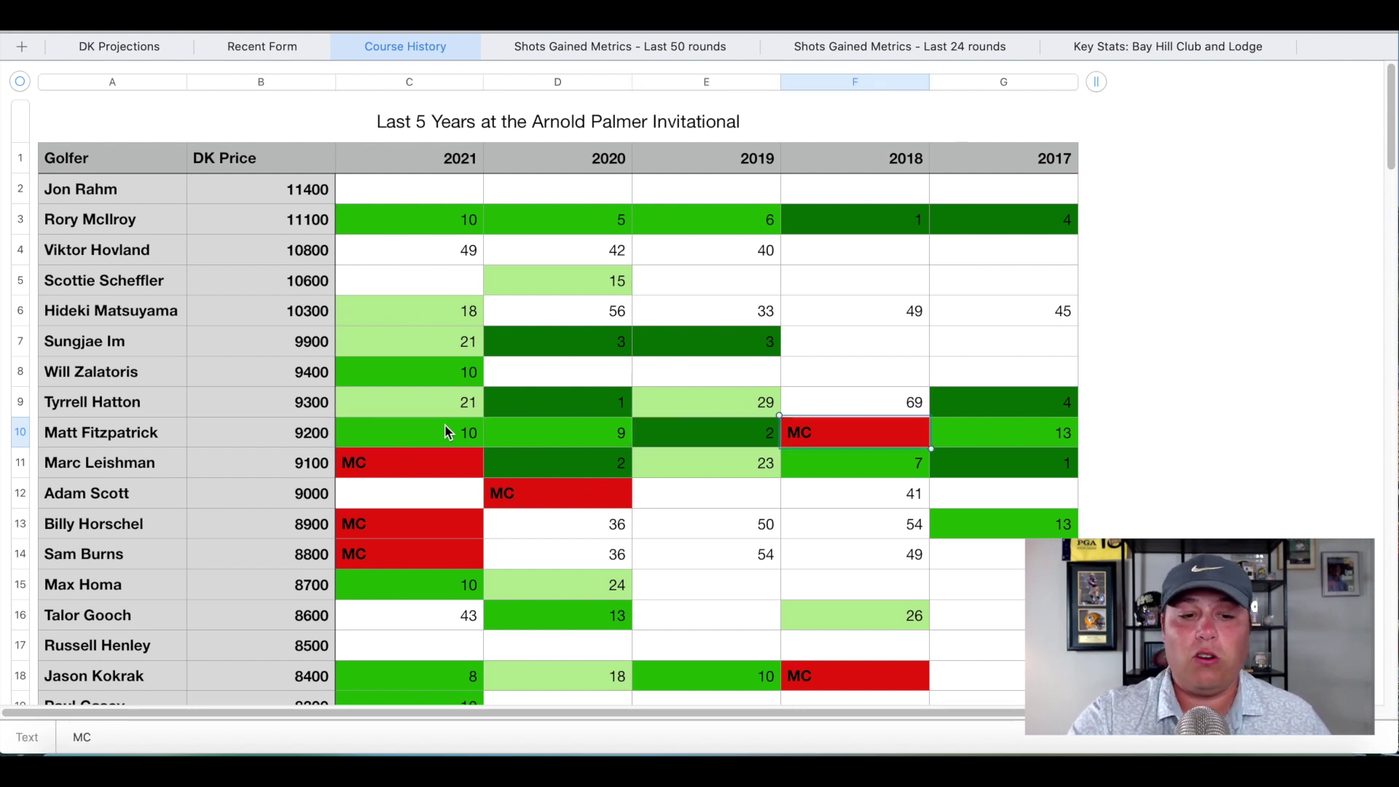
Step: Review Marc Leishman's course history from 2017 back through 2021, ending with his whole row highlighted
{"action": "key", "text": "Down"}
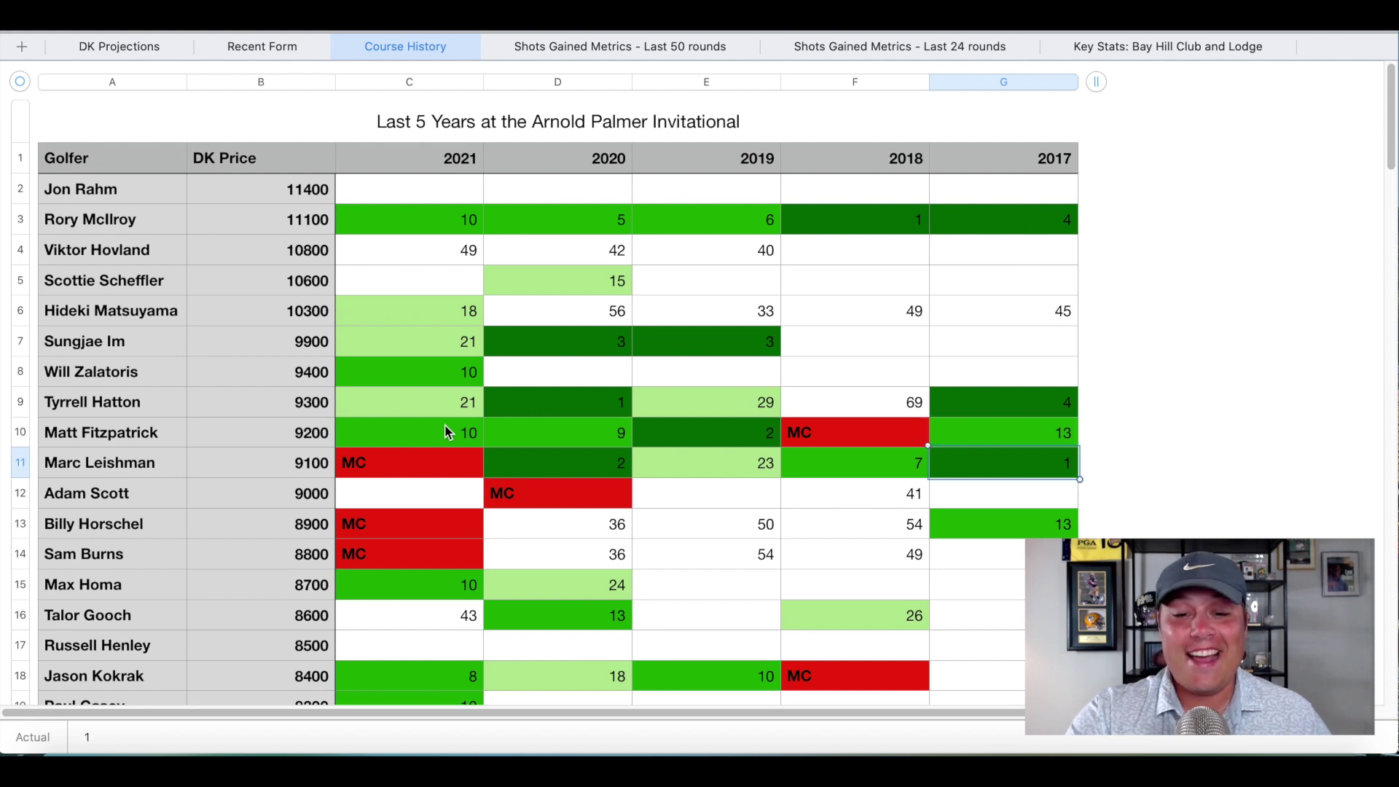
{"action": "key", "text": "Left"}
{"action": "key", "text": "Left"}
{"action": "key", "text": "Left"}
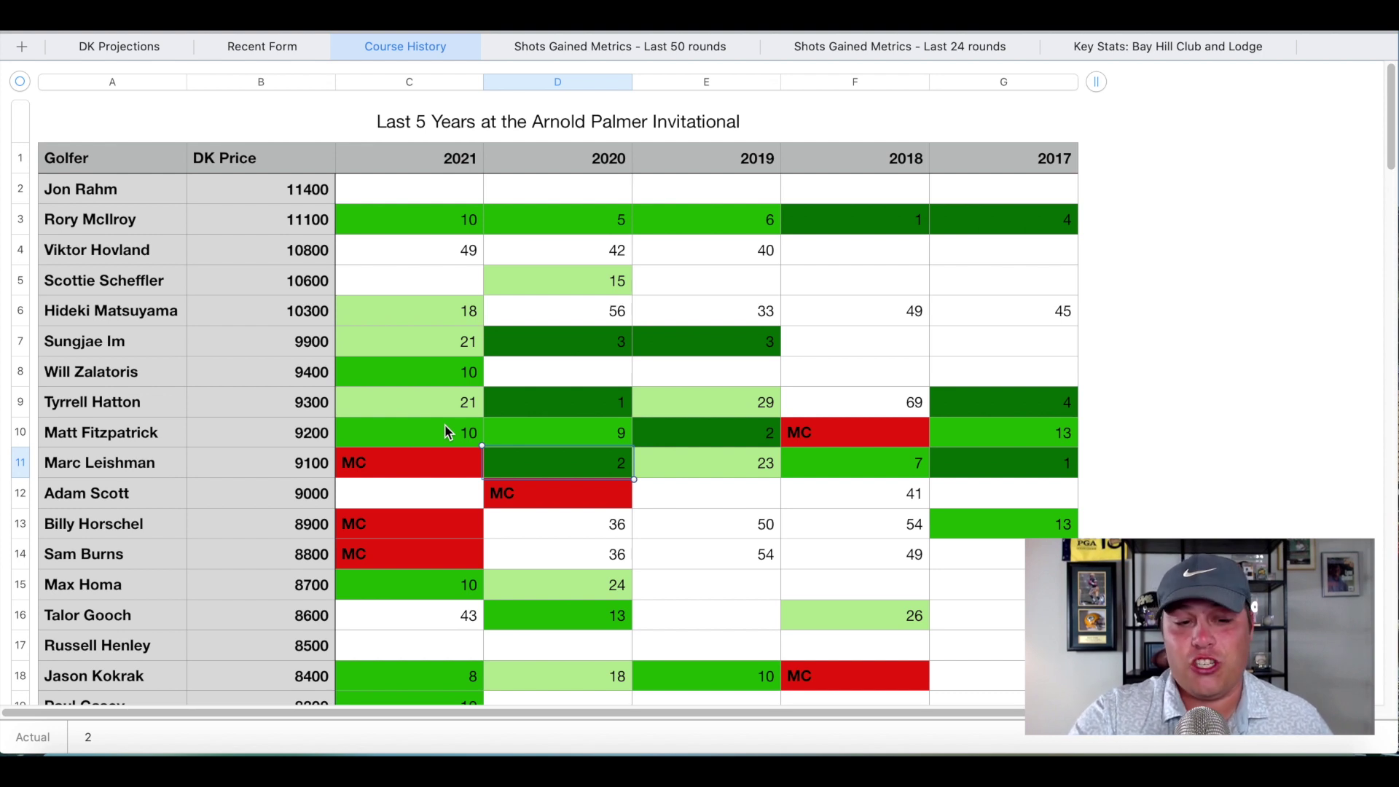
{"action": "key", "text": "Left"}
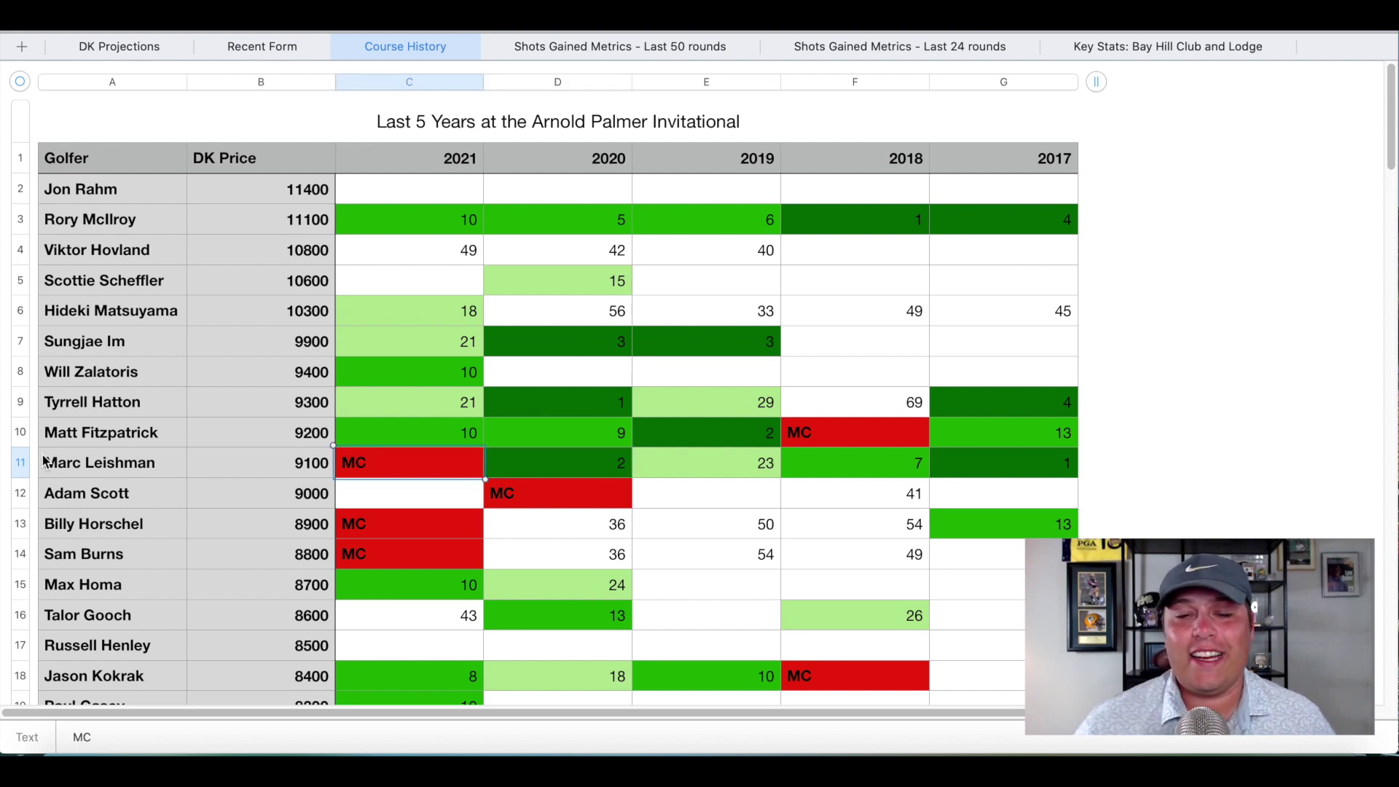
{"action": "left_click", "coordinate": [21, 463]}
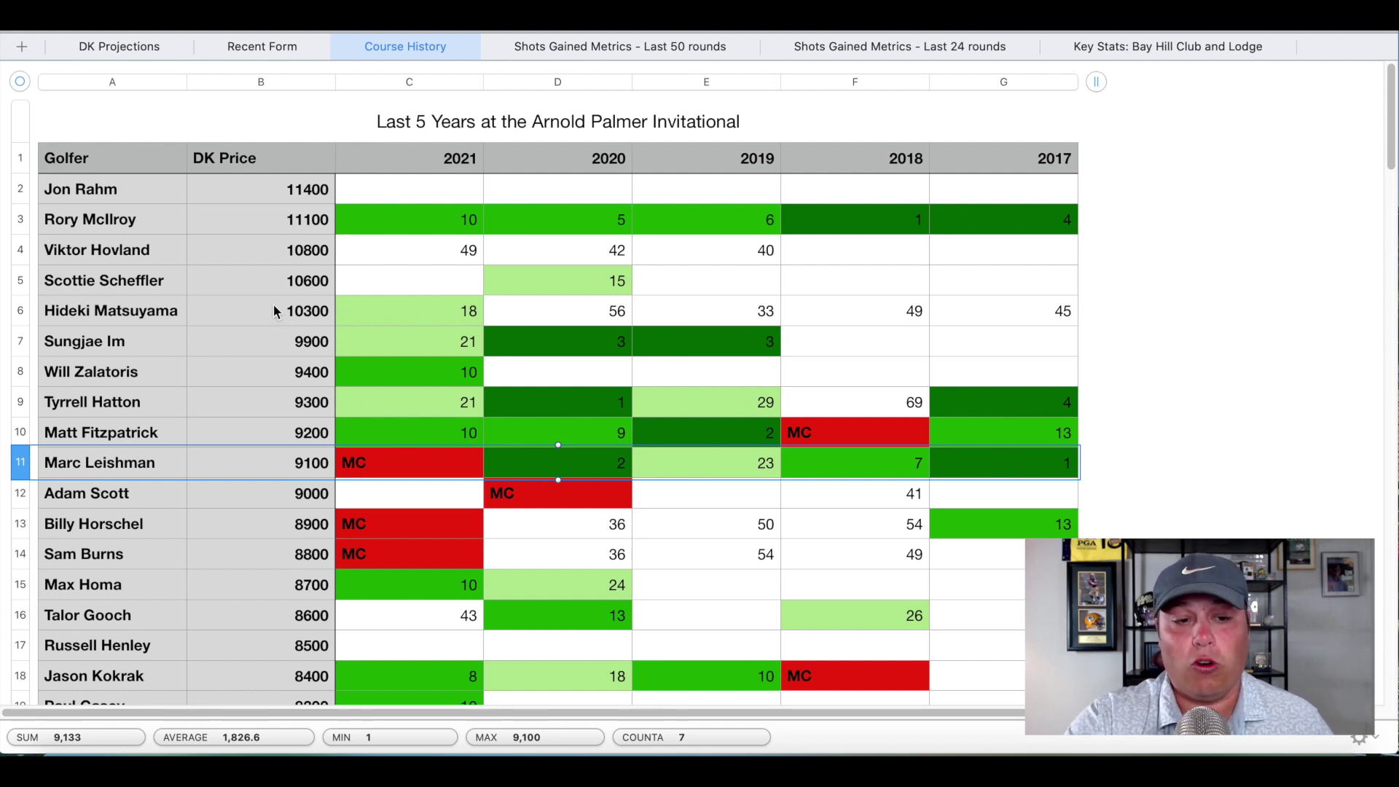
Step: Check Marc Leishman's recent form at the Genesis and Farmers events
{"action": "left_click", "coordinate": [240, 45]}
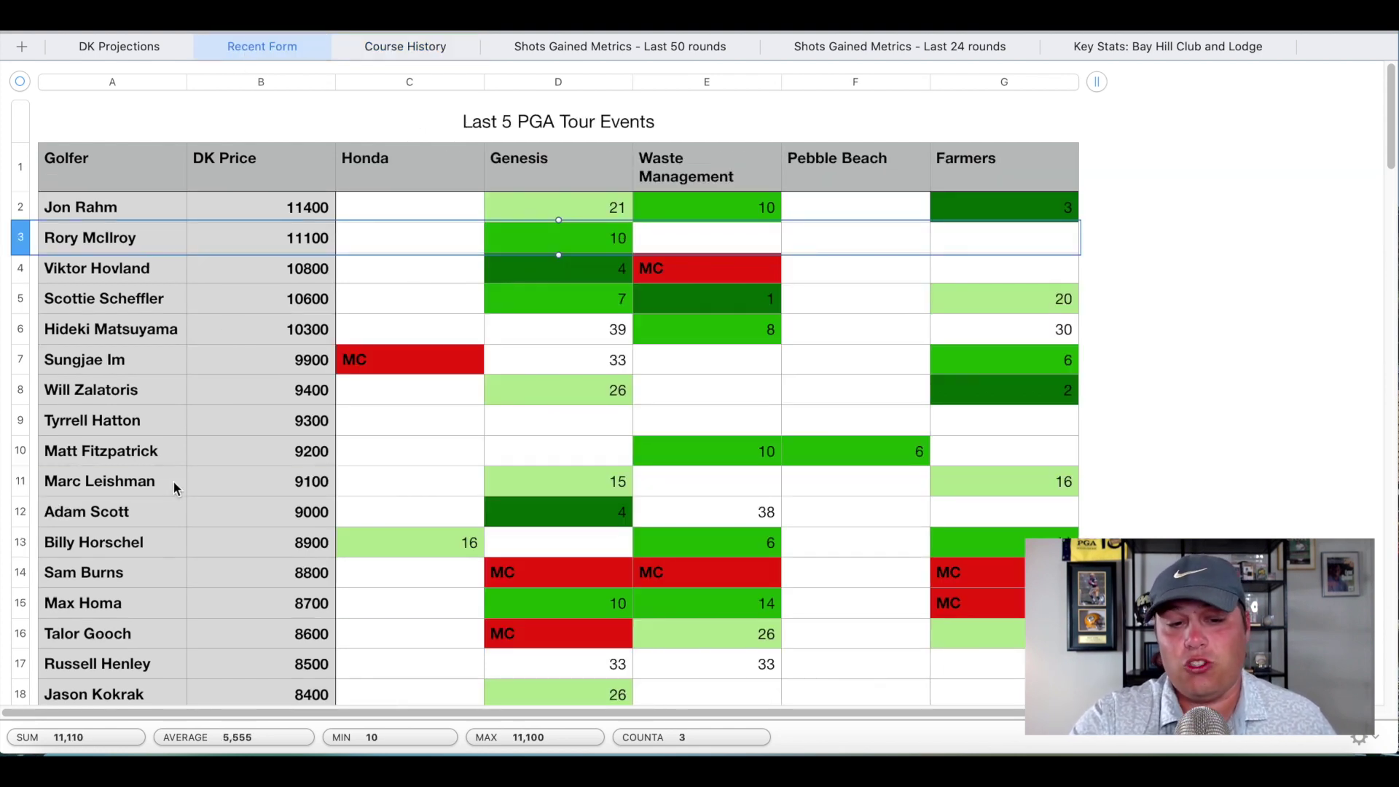
{"action": "left_click", "coordinate": [537, 480]}
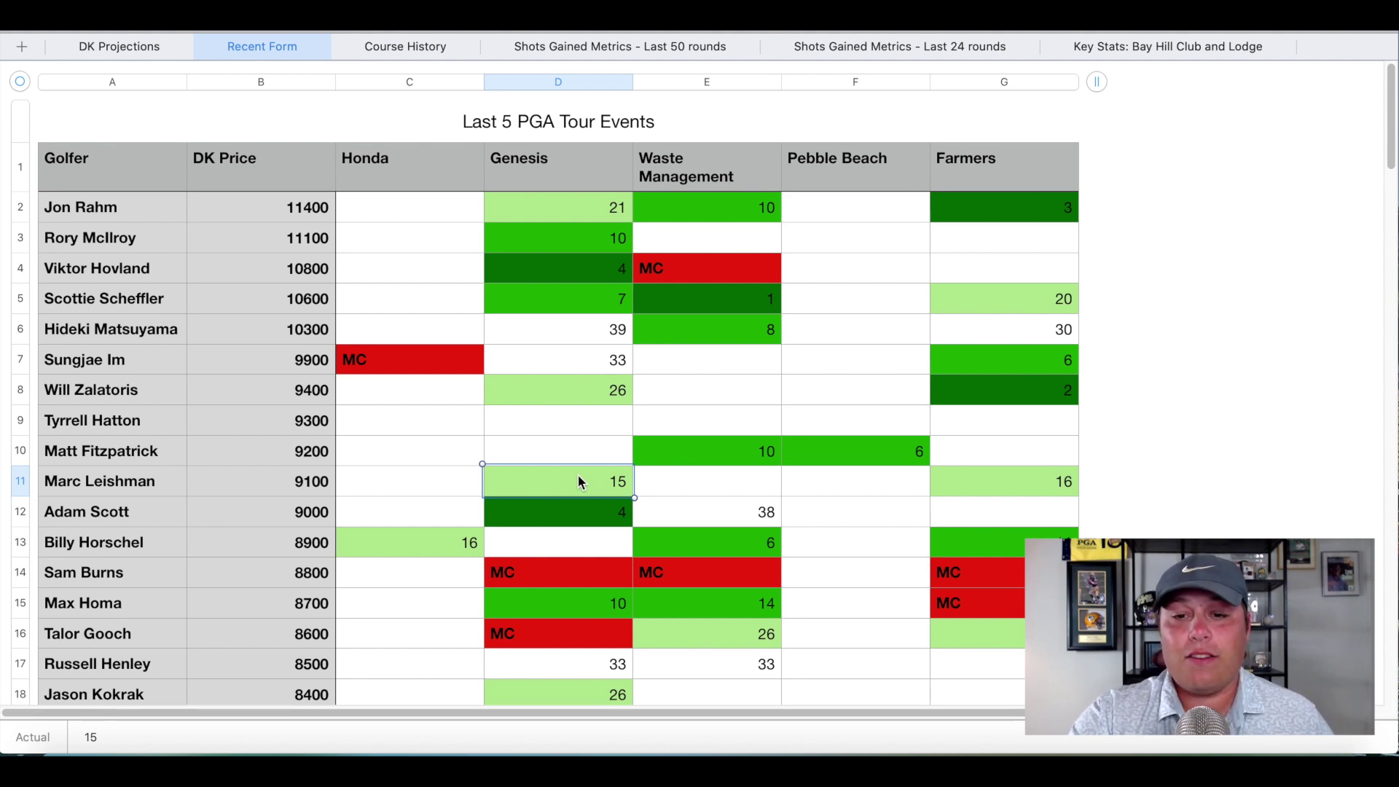
{"action": "left_click", "coordinate": [996, 493]}
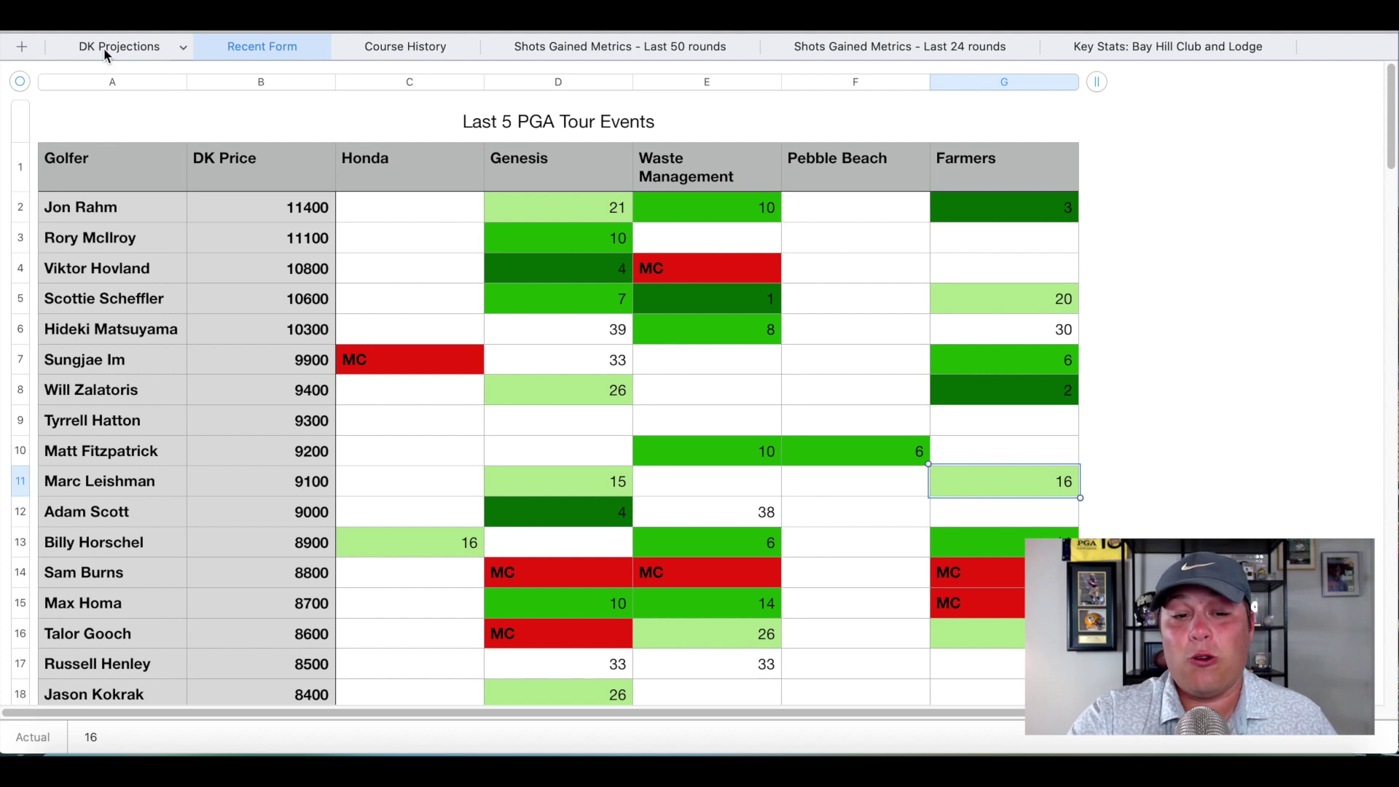
Step: Examine Marc Leishman's shots gained metrics over the last 24 rounds, focusing on off the tee, approach and putting
{"action": "left_click", "coordinate": [933, 45]}
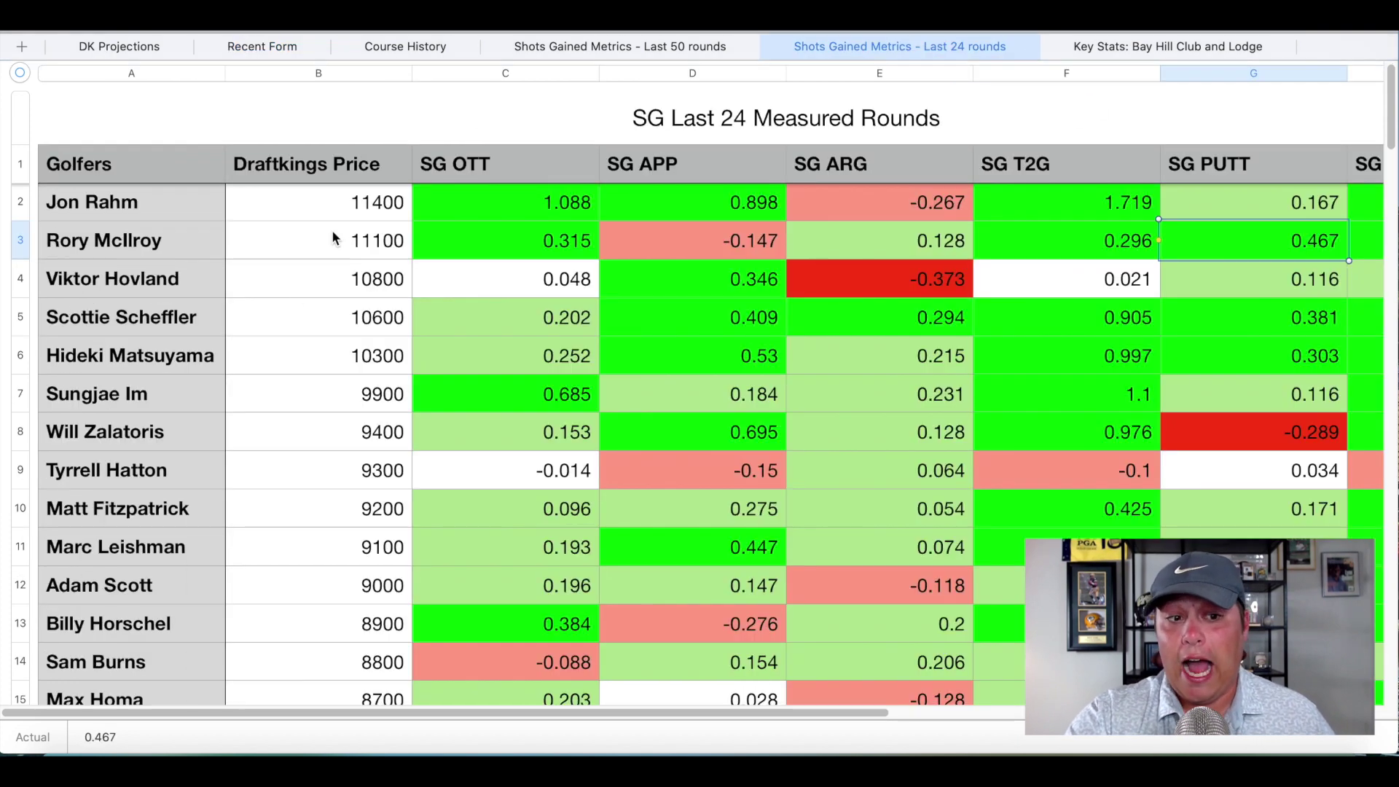
{"action": "scroll", "coordinate": [503, 452], "scroll_direction": "down", "scroll_amount": 3}
{"action": "left_click", "coordinate": [503, 452]}
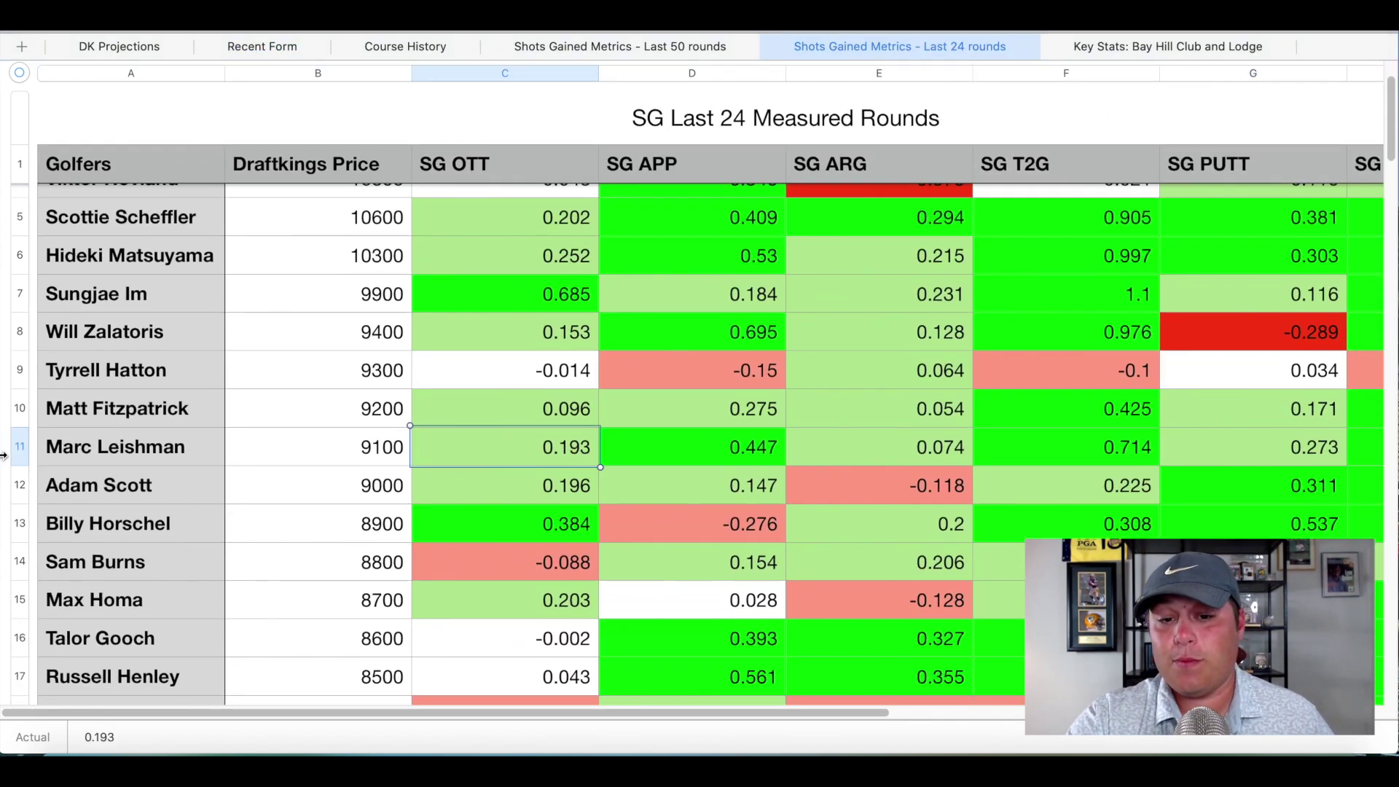
{"action": "left_click", "coordinate": [752, 463]}
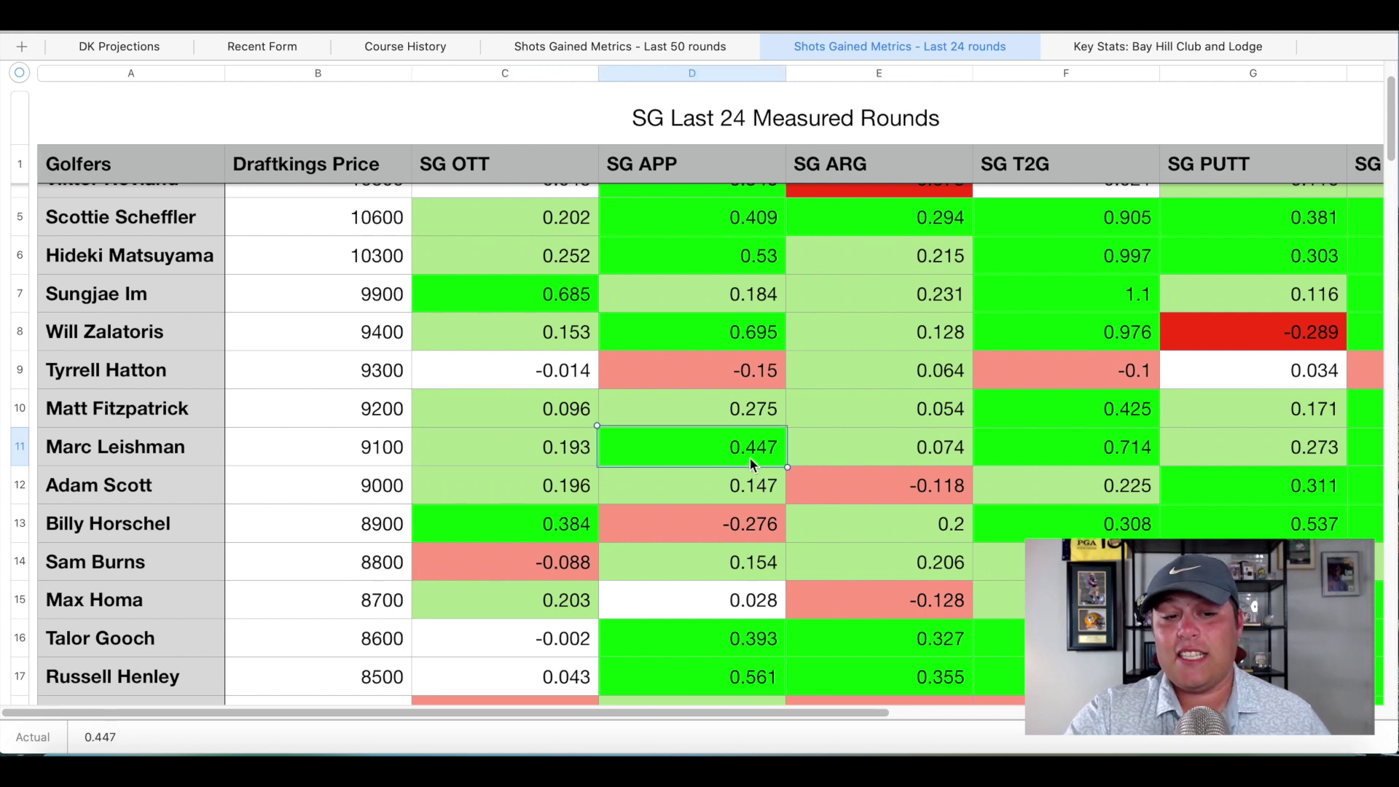
{"action": "key", "text": "Left"}
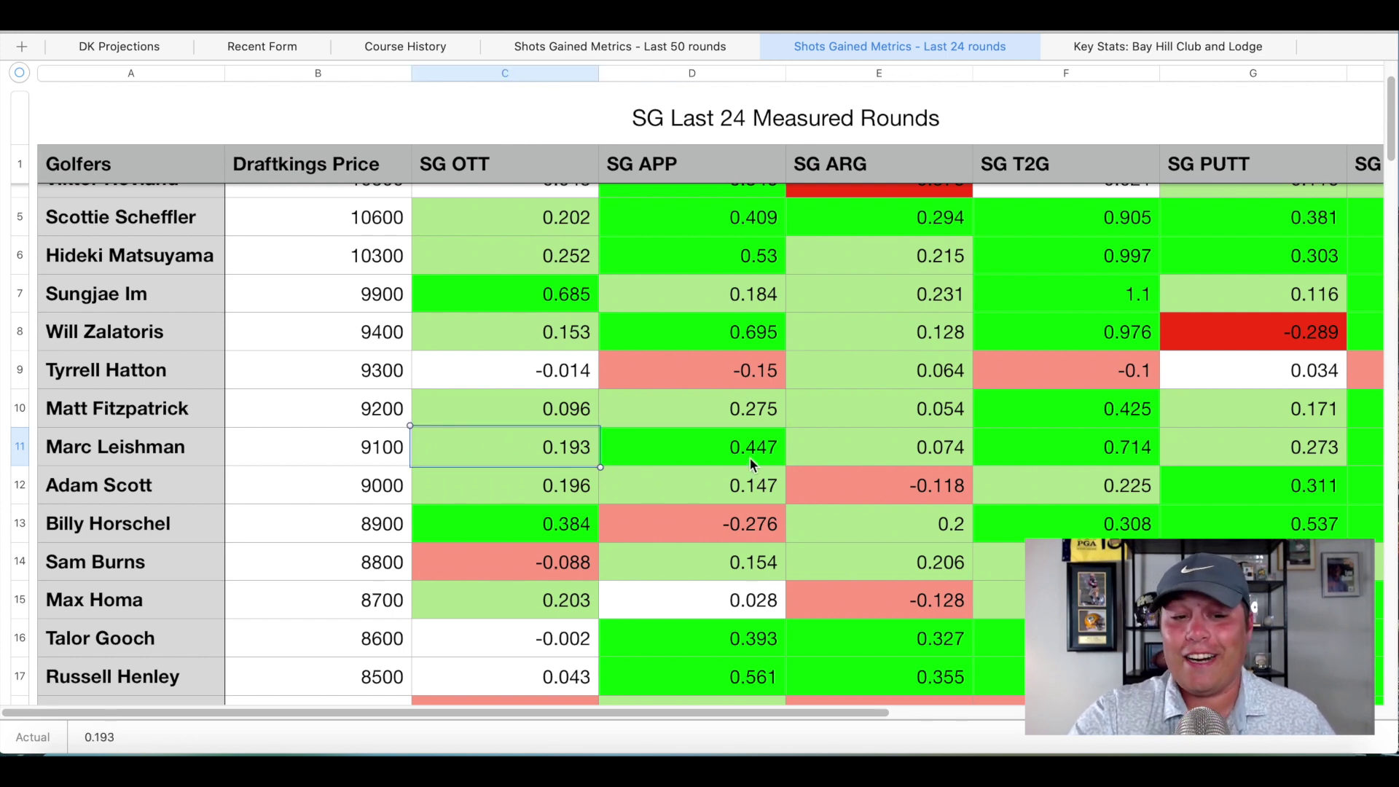
{"action": "left_click", "coordinate": [19, 447]}
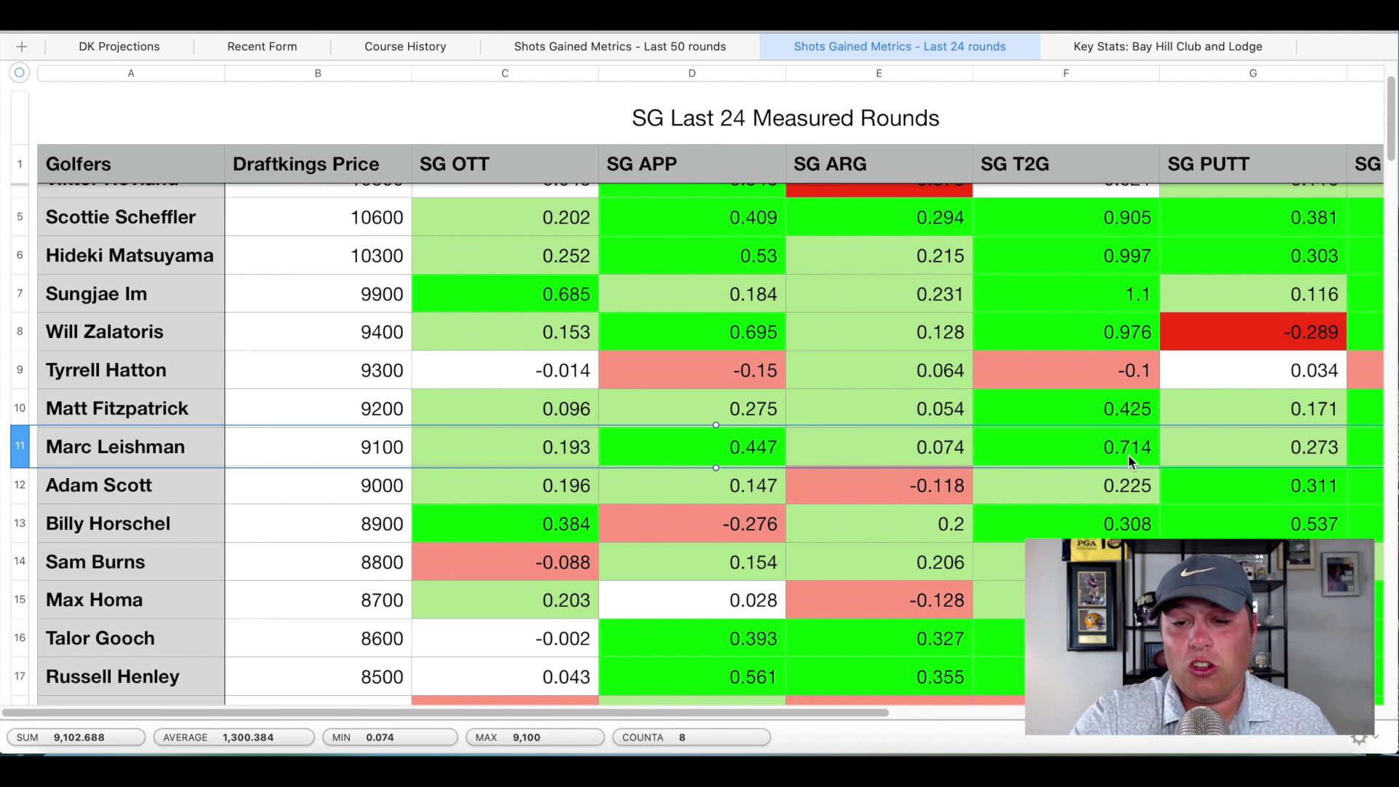
{"action": "left_click", "coordinate": [1267, 421]}
{"action": "left_click", "coordinate": [1242, 447]}
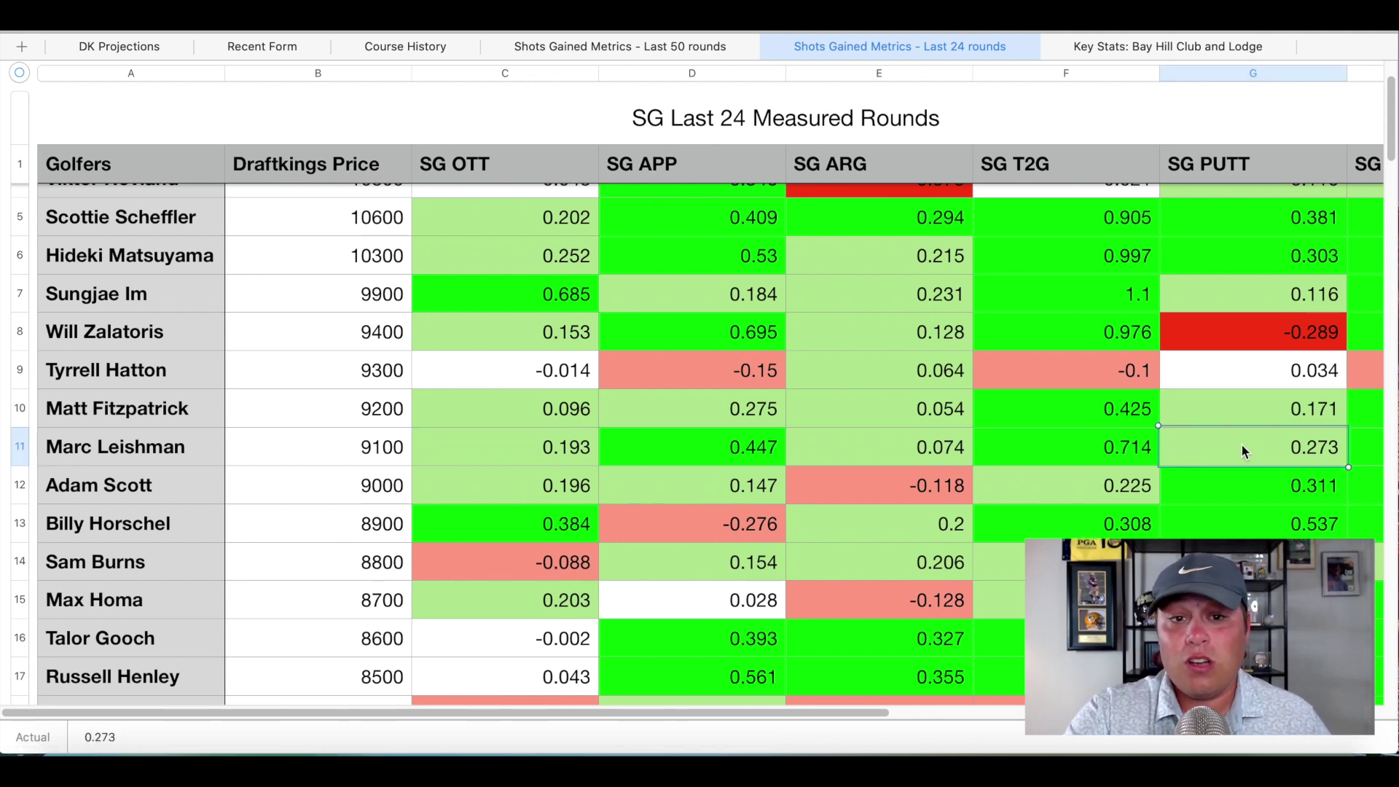
Step: Compare Marc Leishman's and Matt Fitzpatrick's off-the-tee shots gained over the last 50 rounds
{"action": "left_click", "coordinate": [648, 48]}
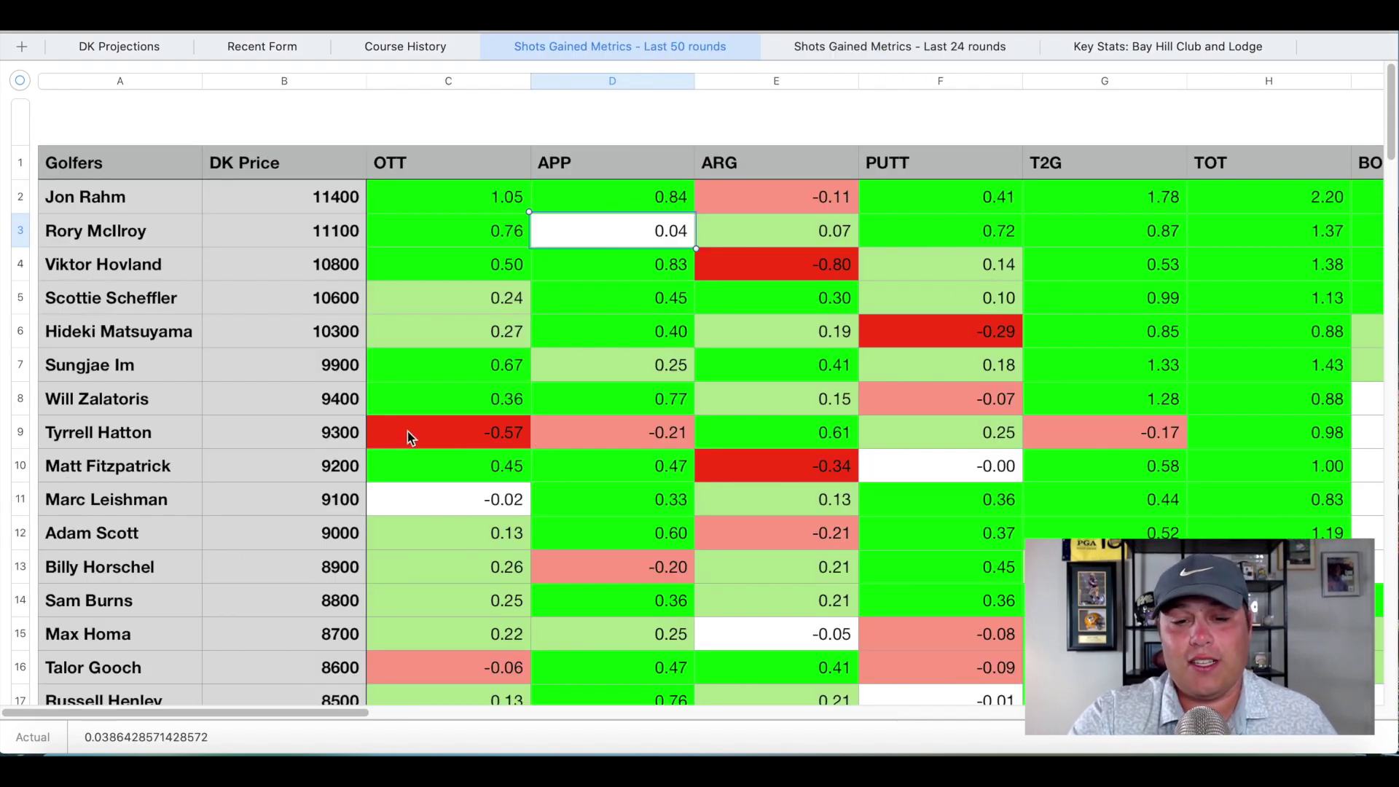
{"action": "scroll", "coordinate": [392, 470], "scroll_direction": "down", "scroll_amount": 1}
{"action": "left_click", "coordinate": [425, 462]}
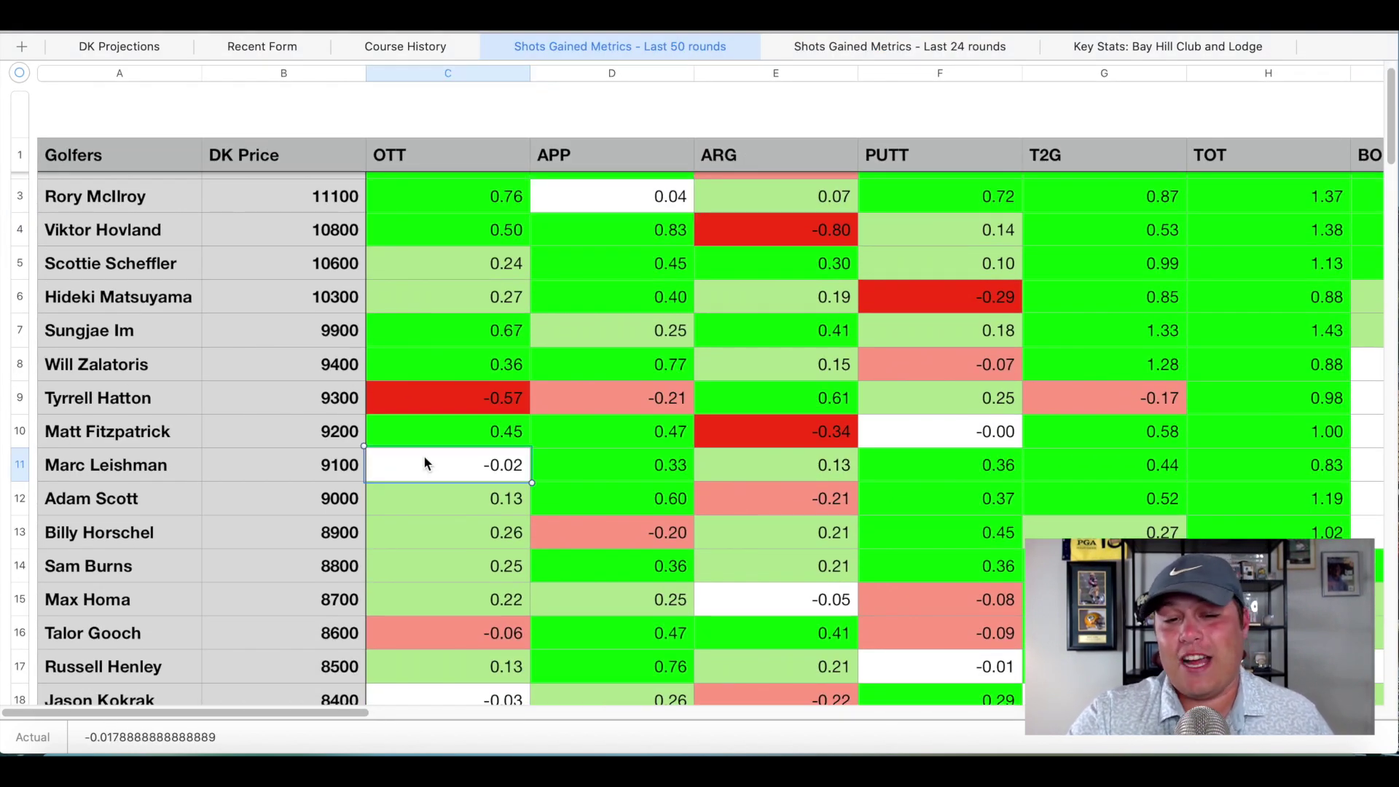
{"action": "key", "text": "Up"}
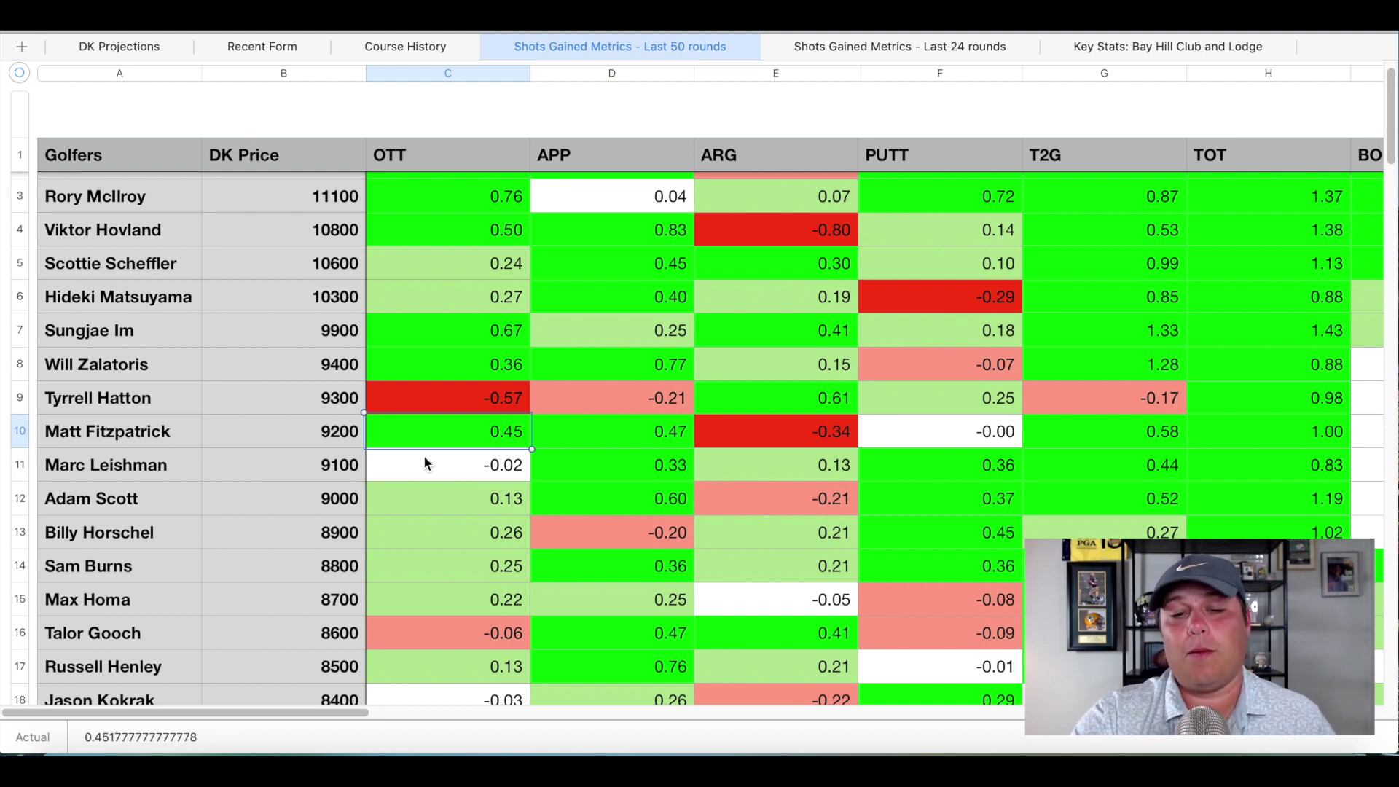
{"action": "left_click", "coordinate": [463, 465]}
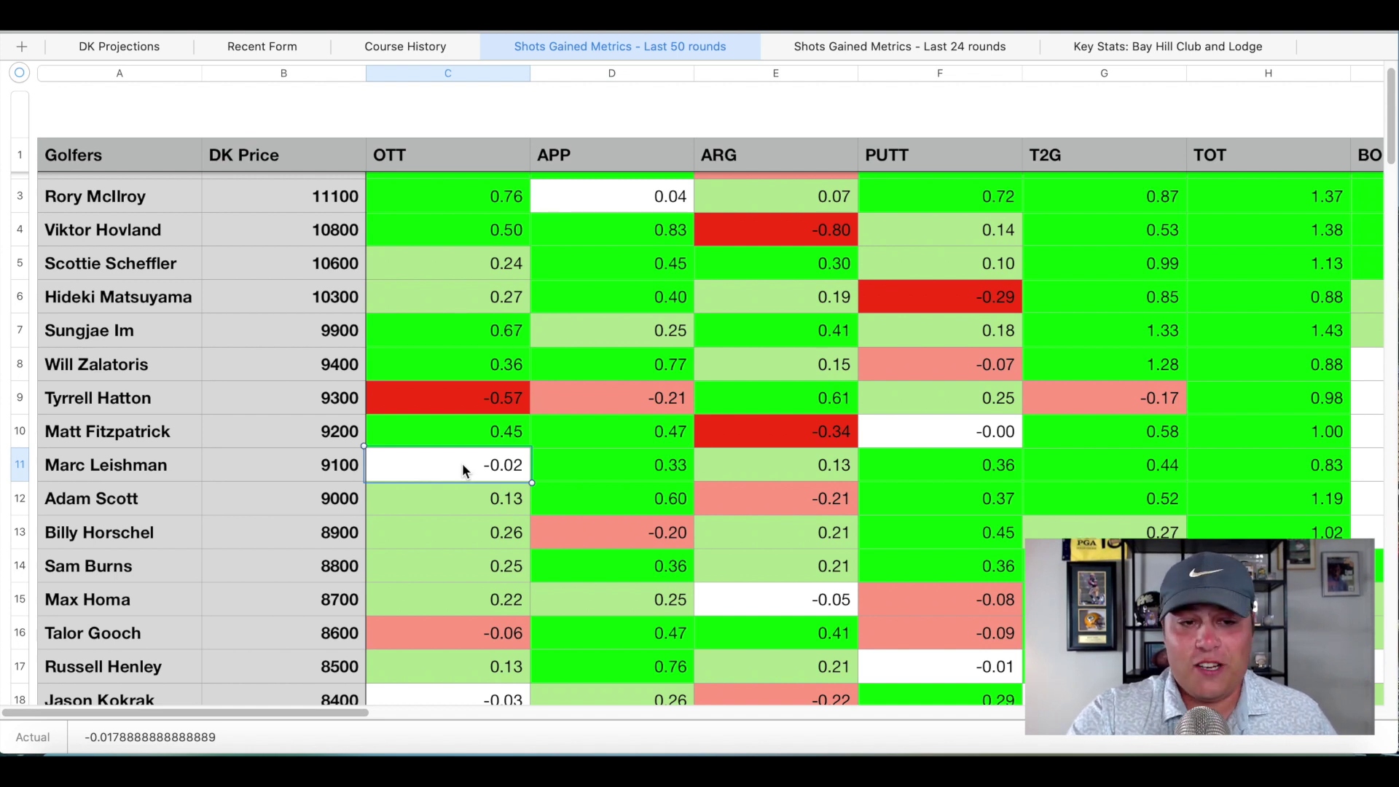
Step: Review the DK projections rows for Marc Leishman and Keith Mitchell, including Mitchell's Recent Form Rank
{"action": "left_click", "coordinate": [115, 47]}
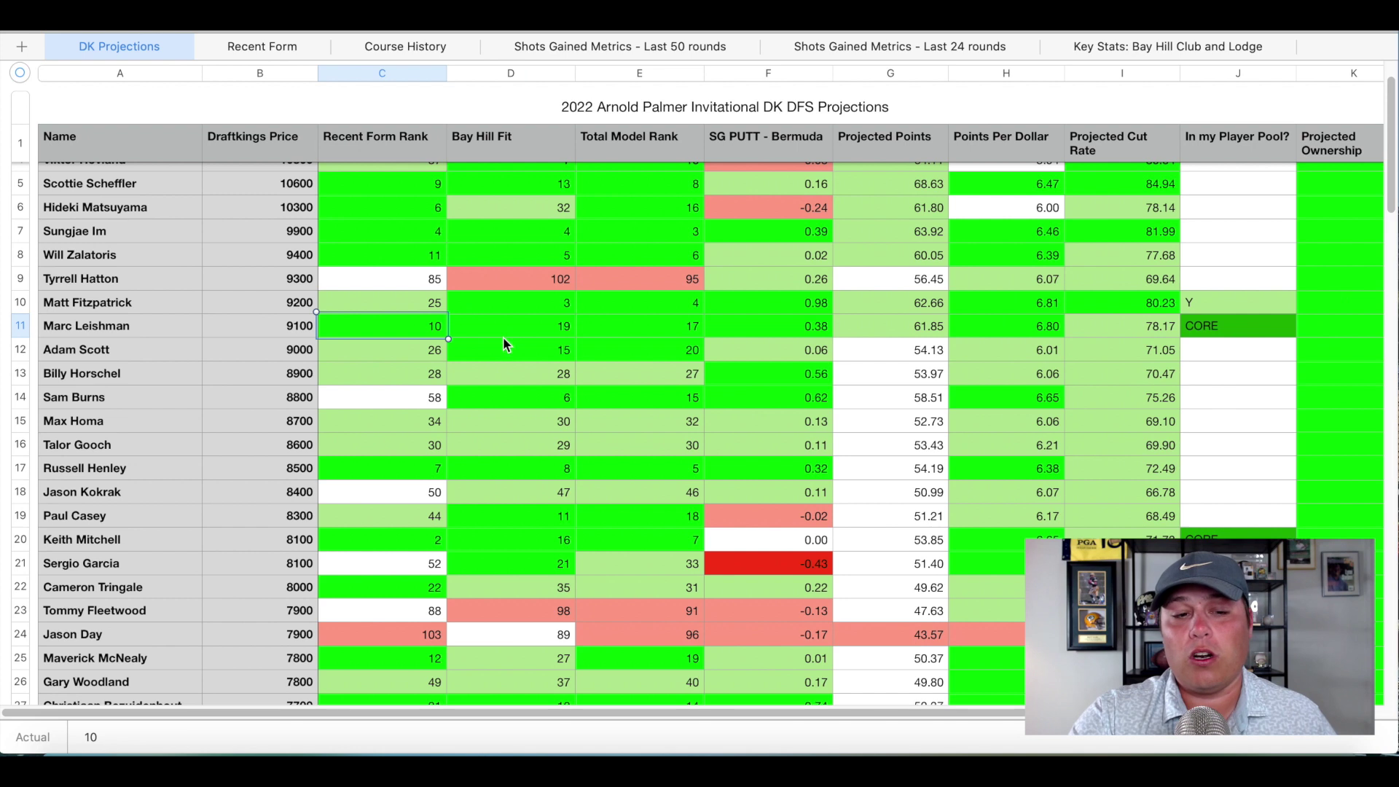
{"action": "left_click", "coordinate": [20, 326]}
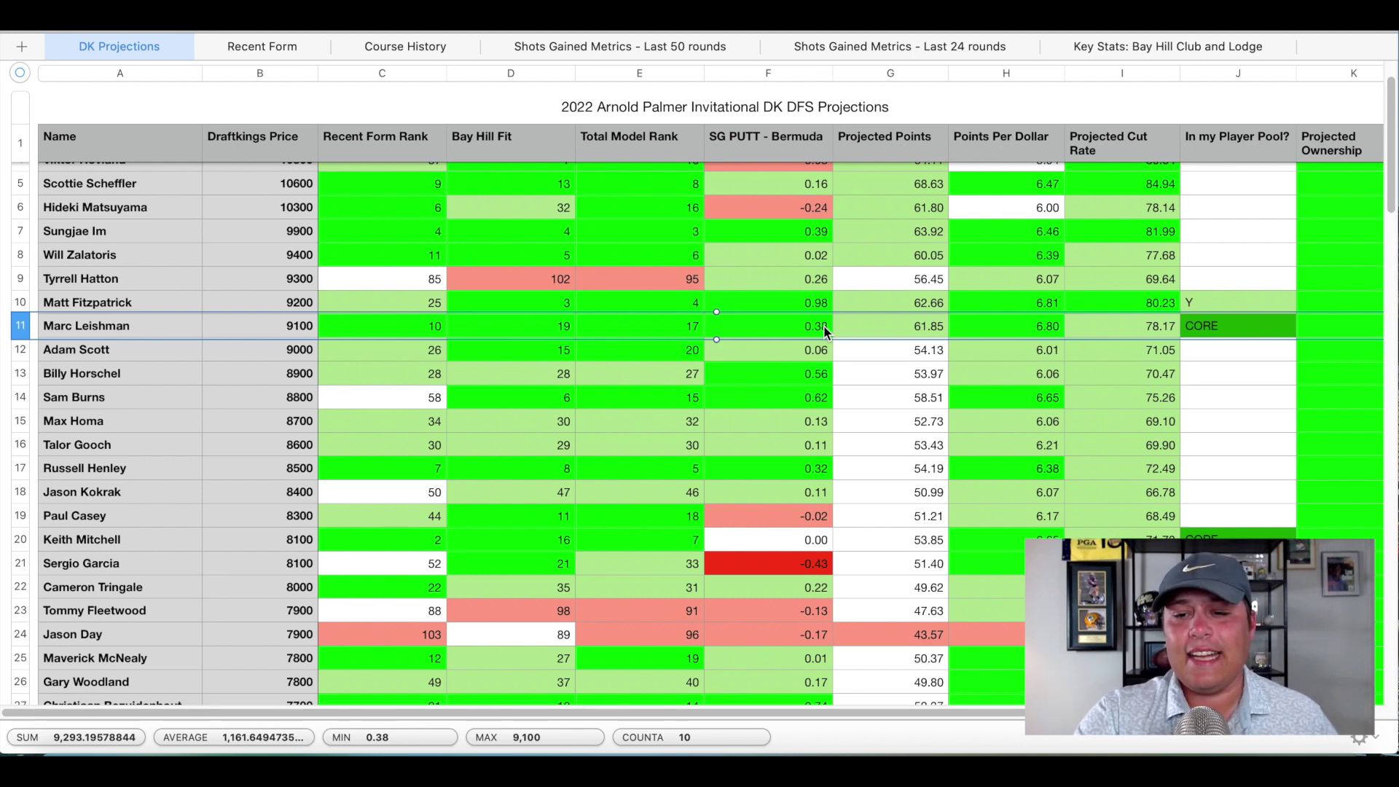
{"action": "scroll", "coordinate": [824, 325], "scroll_direction": "down", "scroll_amount": 5}
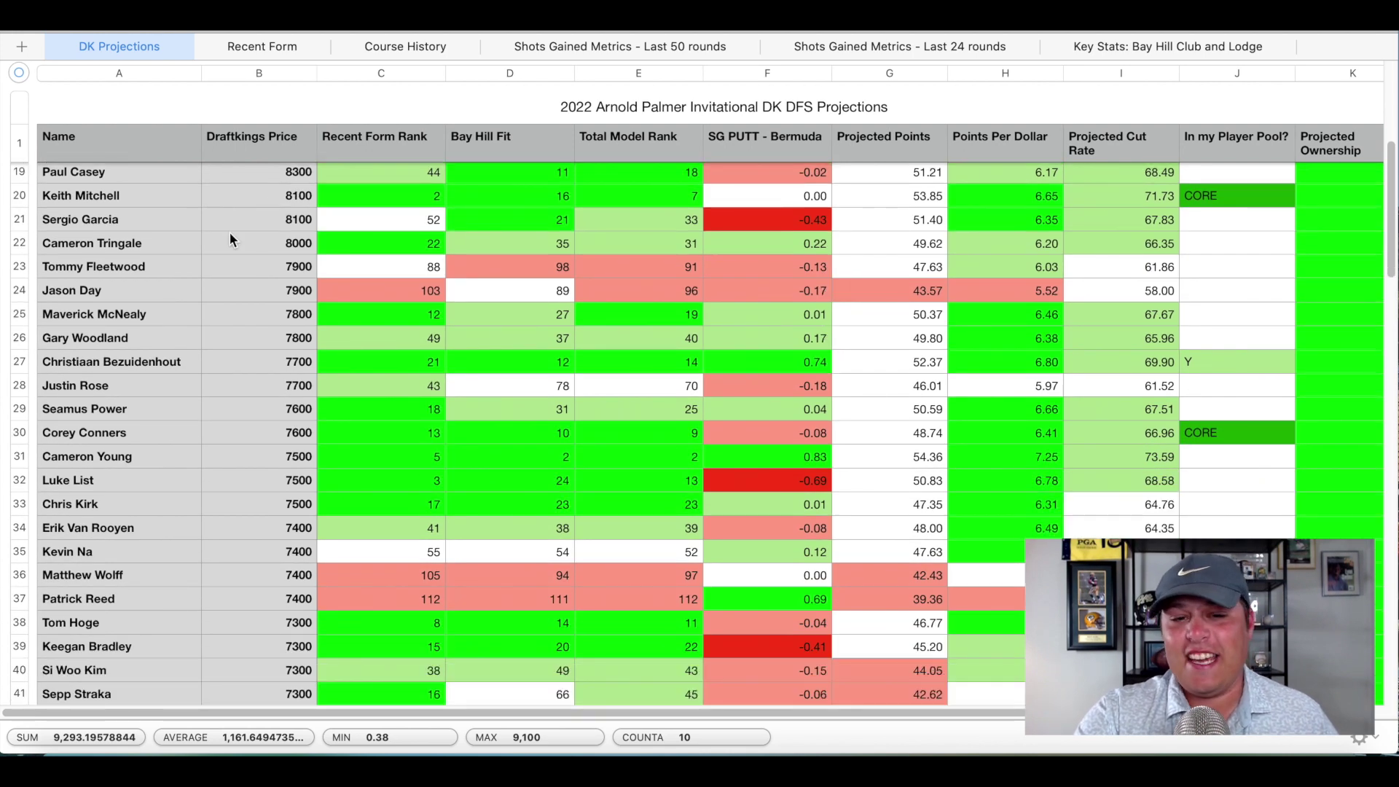
{"action": "left_click", "coordinate": [20, 196]}
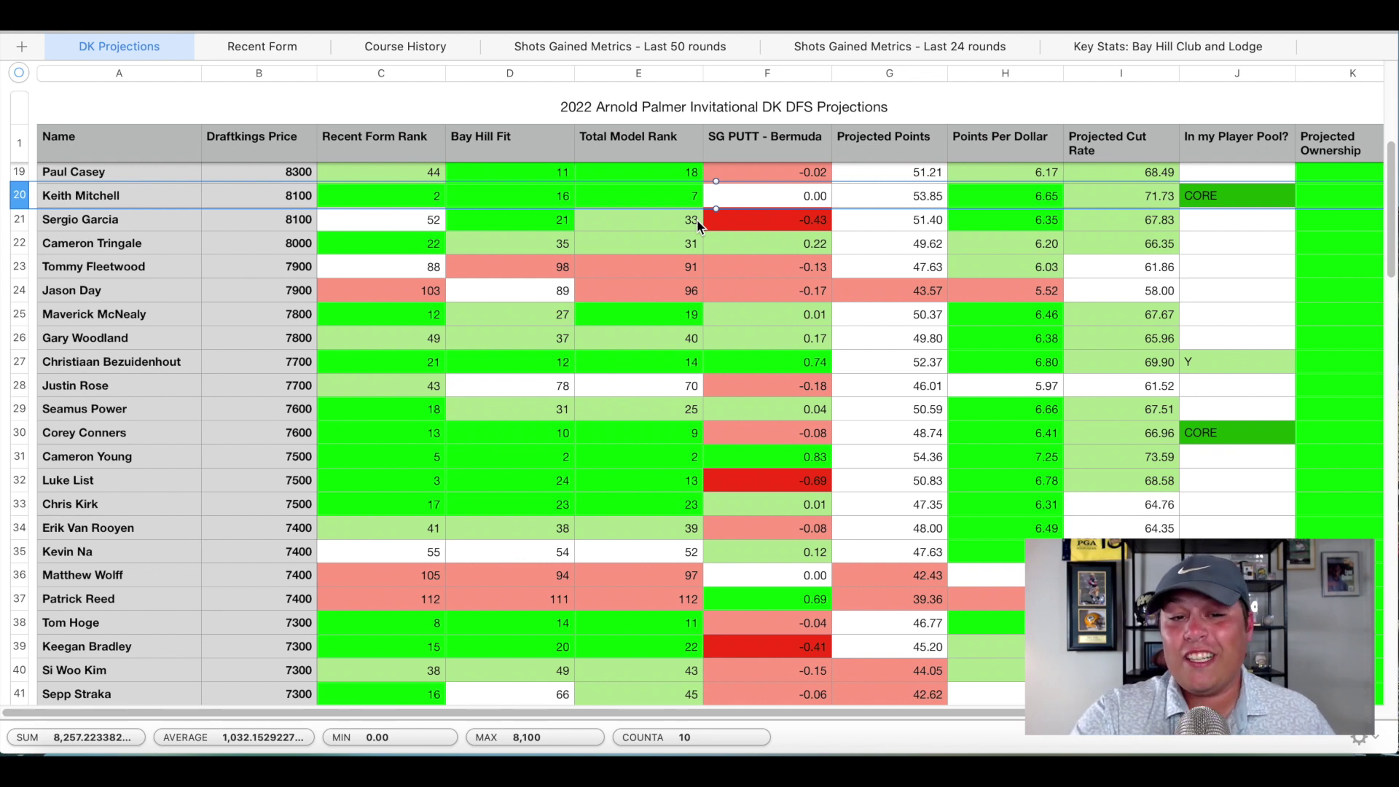
{"action": "left_click", "coordinate": [394, 201]}
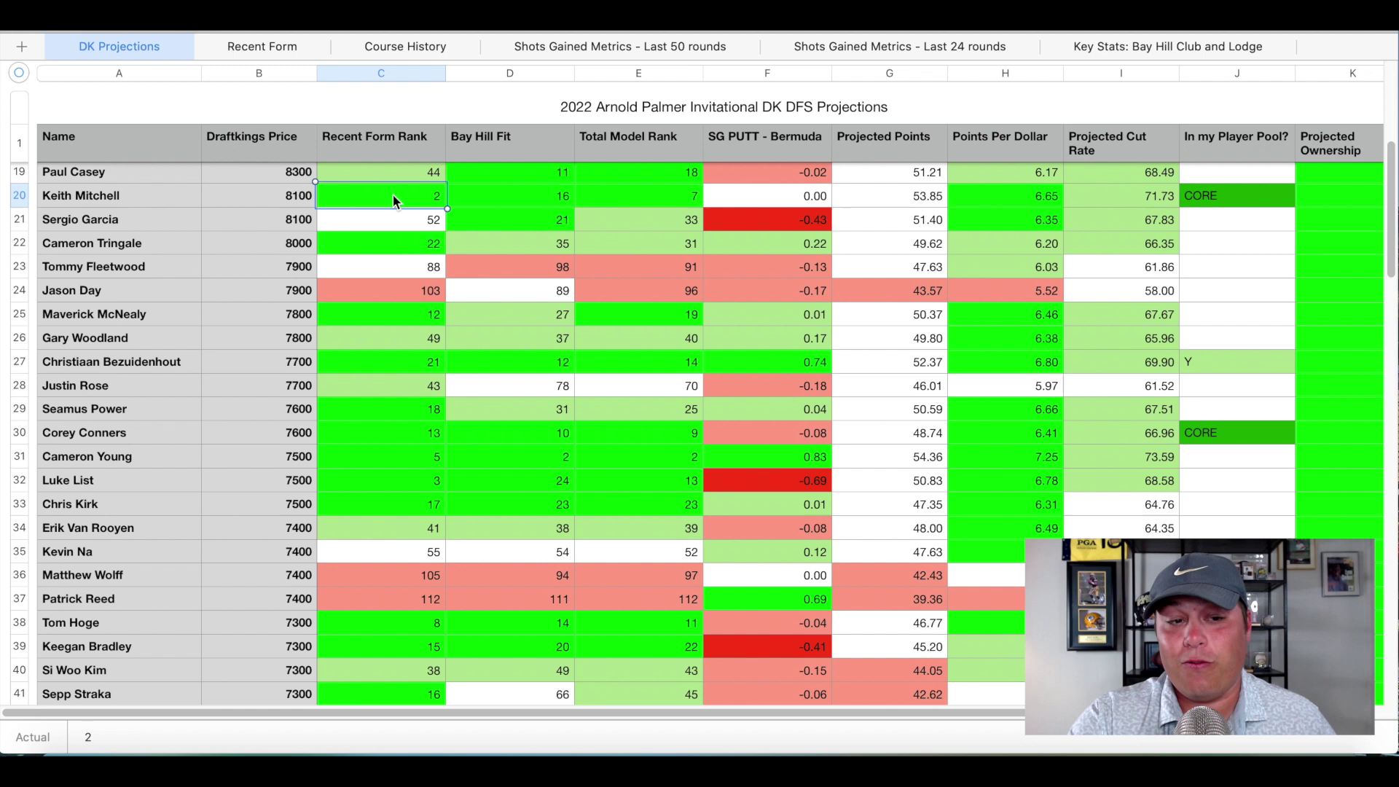
{"action": "left_click", "coordinate": [20, 195]}
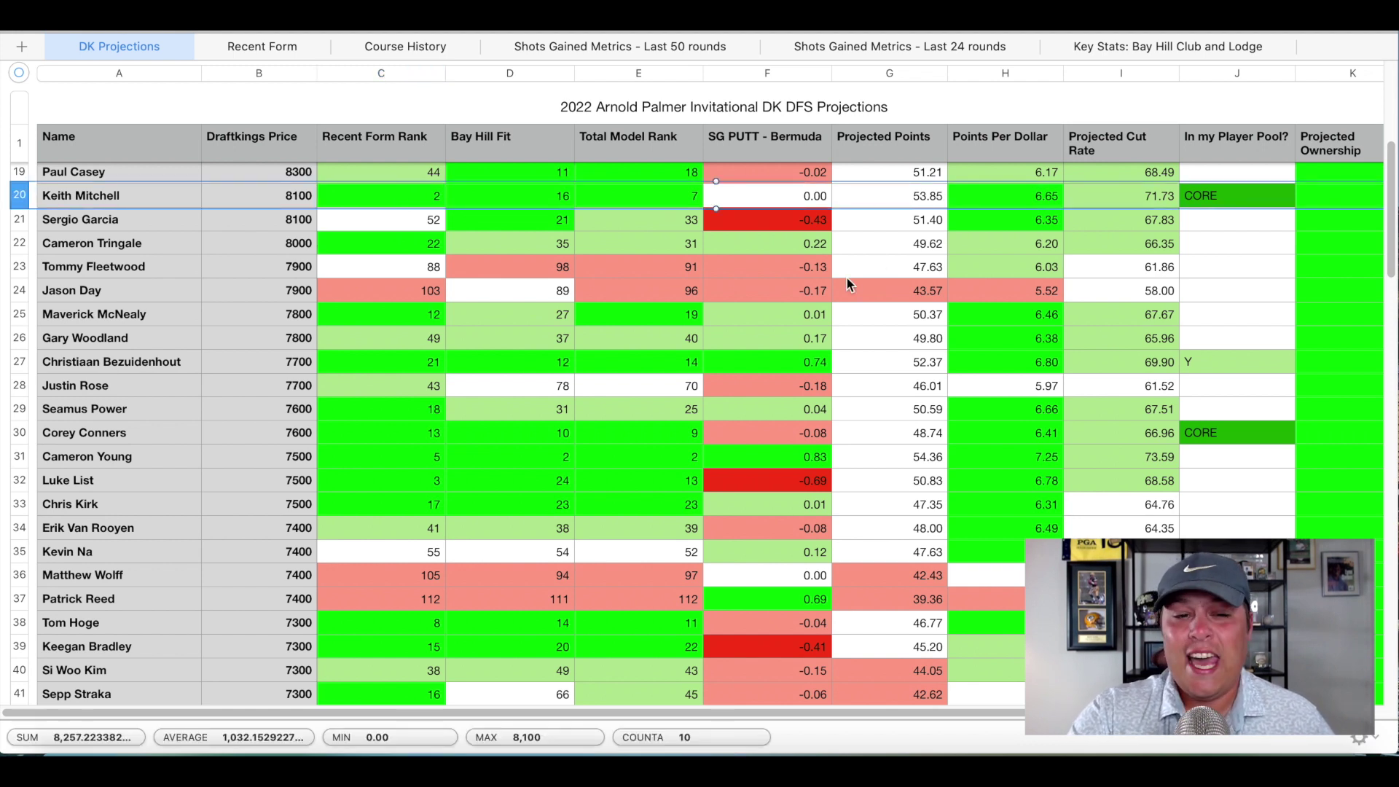
{"action": "scroll", "coordinate": [566, 309], "scroll_direction": "up", "scroll_amount": 2}
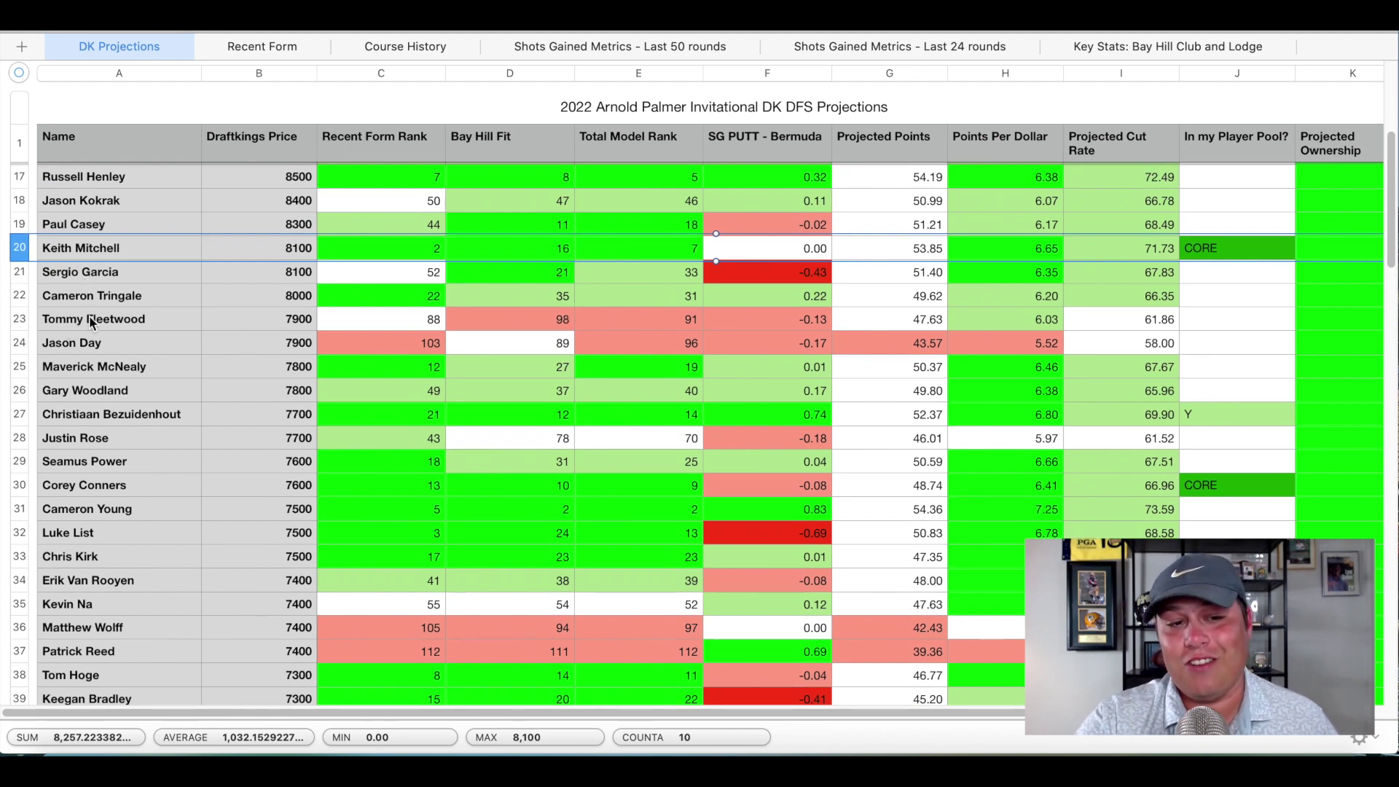
{"action": "scroll", "coordinate": [89, 321], "scroll_direction": "up", "scroll_amount": 3}
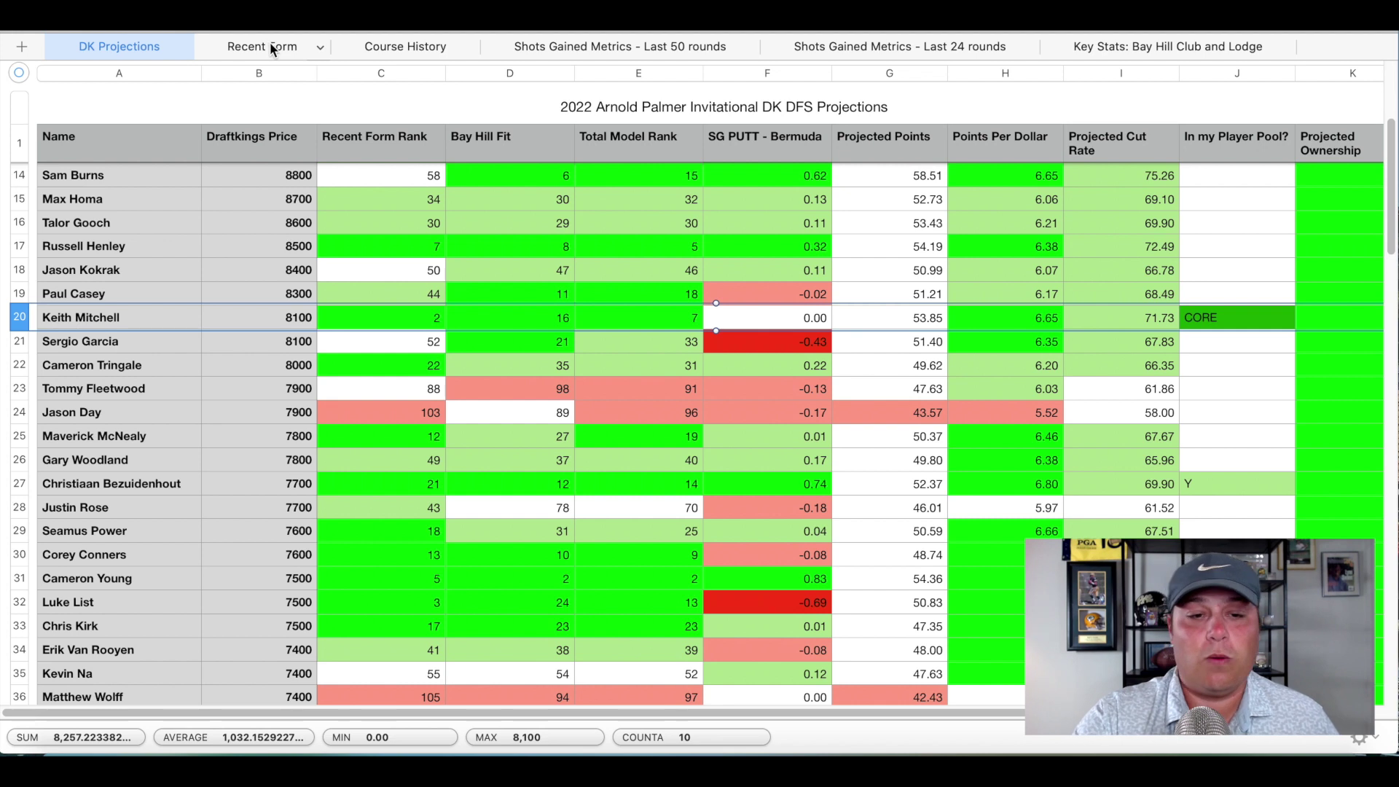
Step: Review Keith Mitchell's course history at the Arnold Palmer Invitational for 2019 through 2021
{"action": "left_click", "coordinate": [387, 41]}
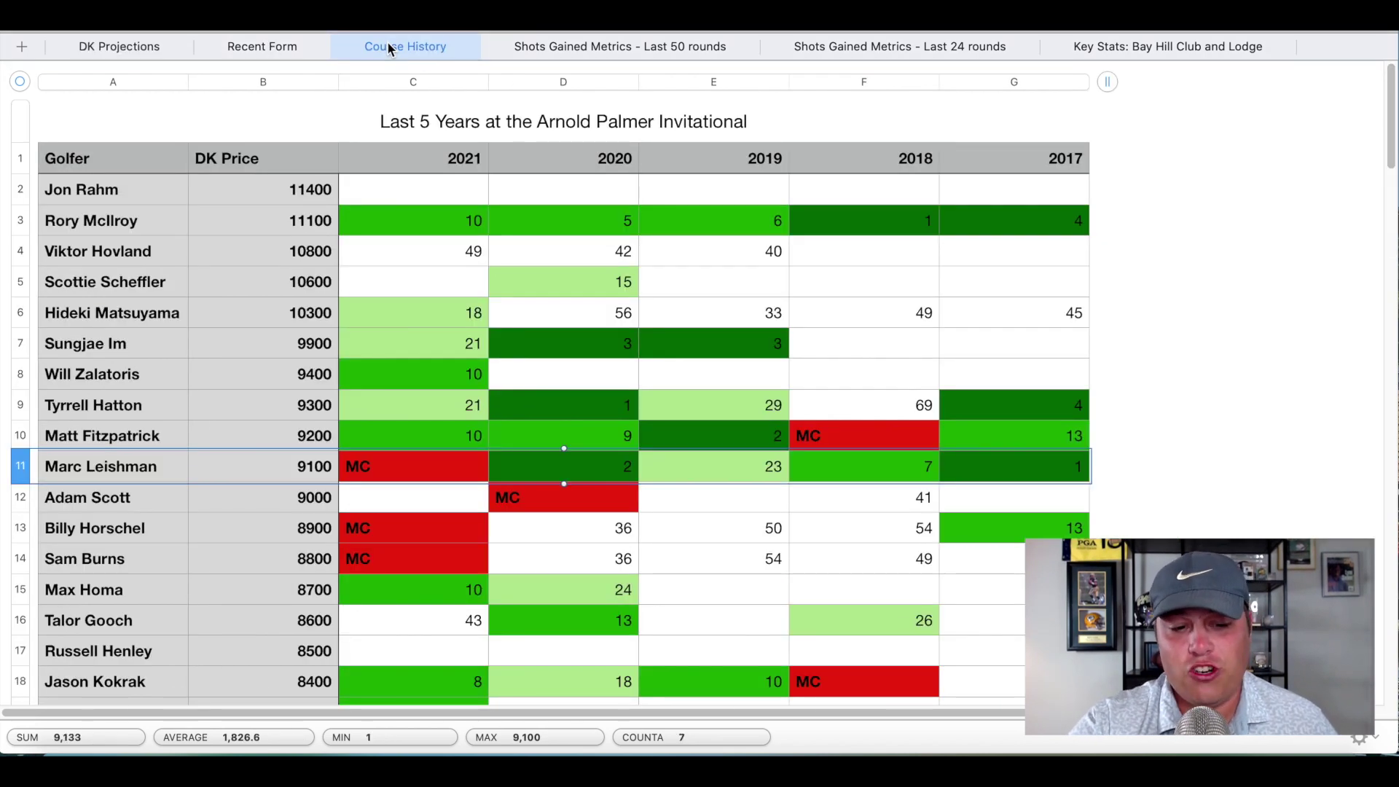
{"action": "scroll", "coordinate": [306, 379], "scroll_direction": "down", "scroll_amount": 5}
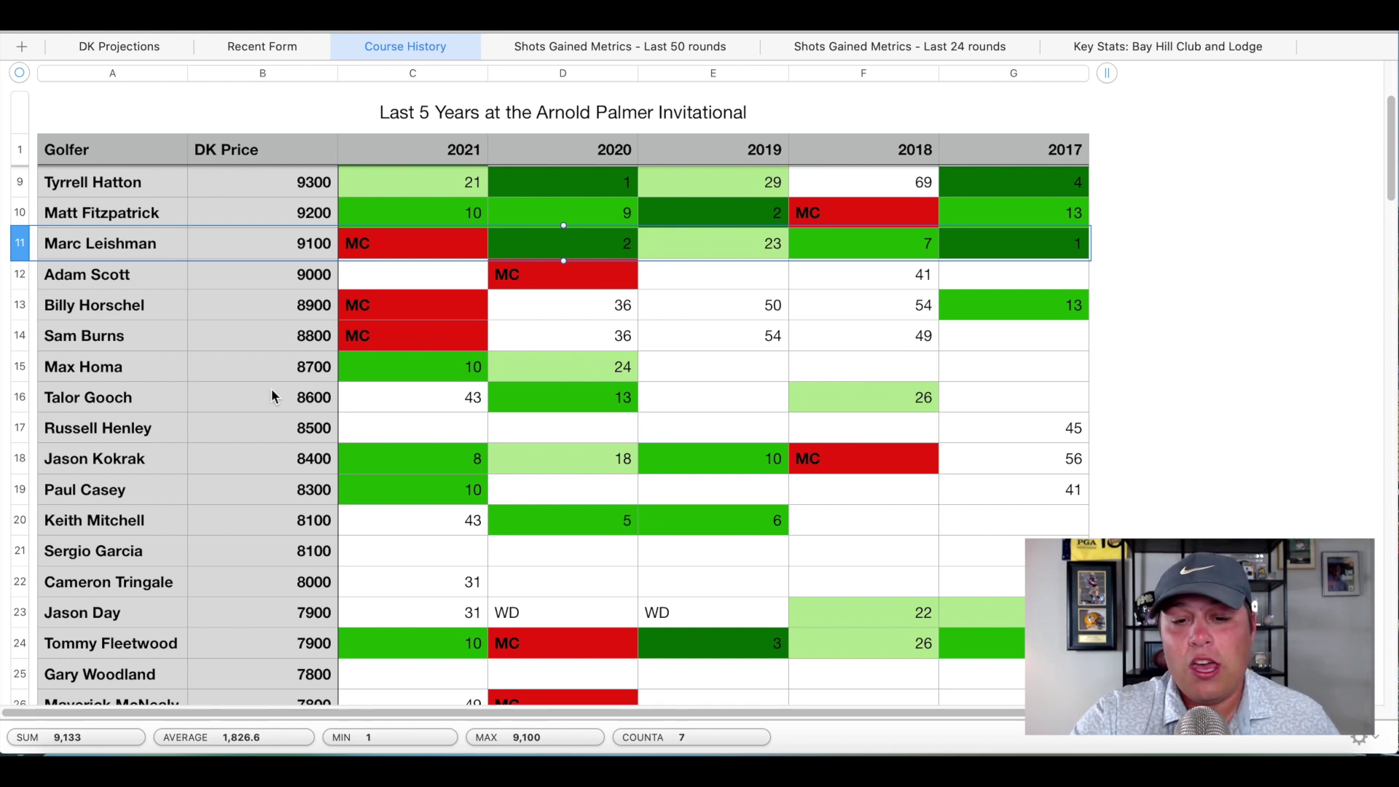
{"action": "left_click", "coordinate": [19, 527]}
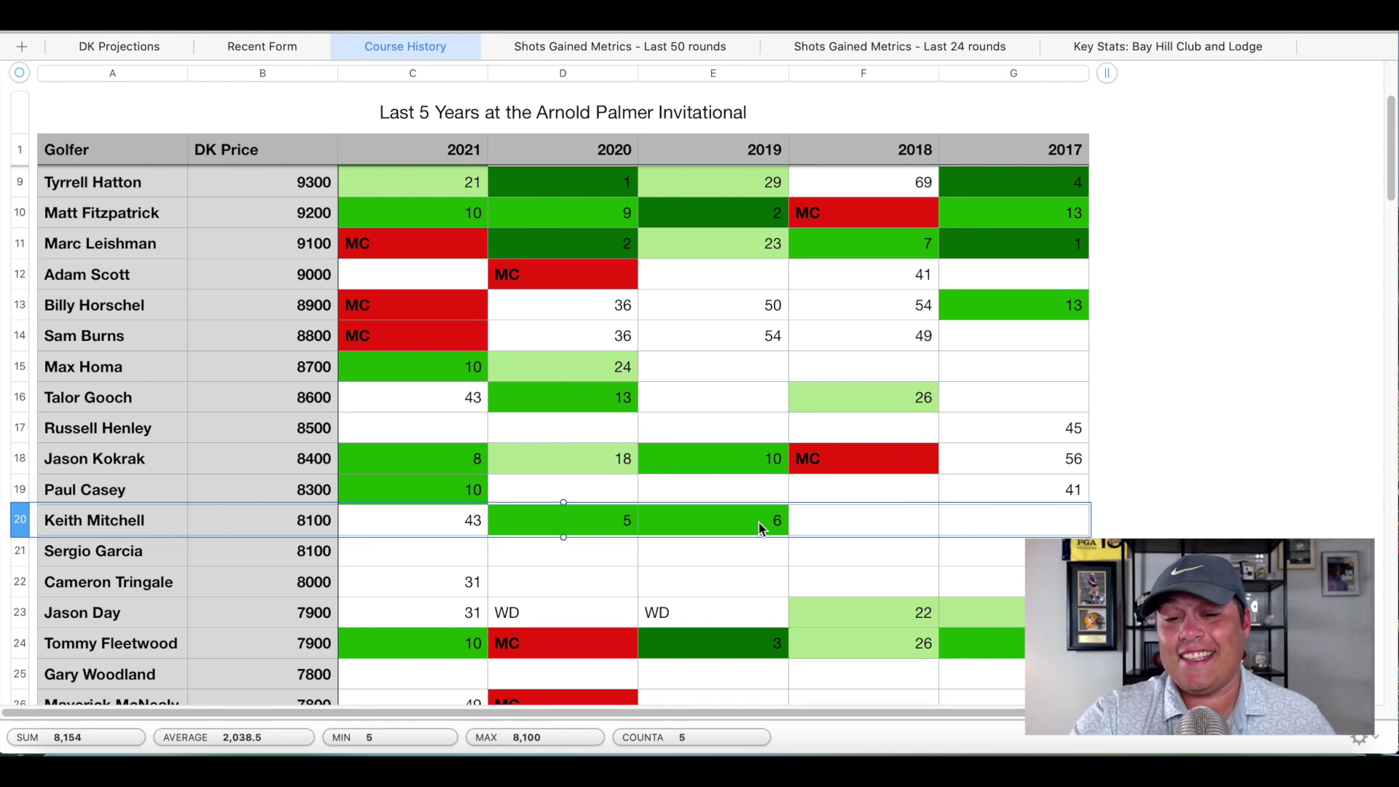
{"action": "scroll", "coordinate": [759, 523], "scroll_direction": "down", "scroll_amount": 2}
{"action": "left_click", "coordinate": [745, 460]}
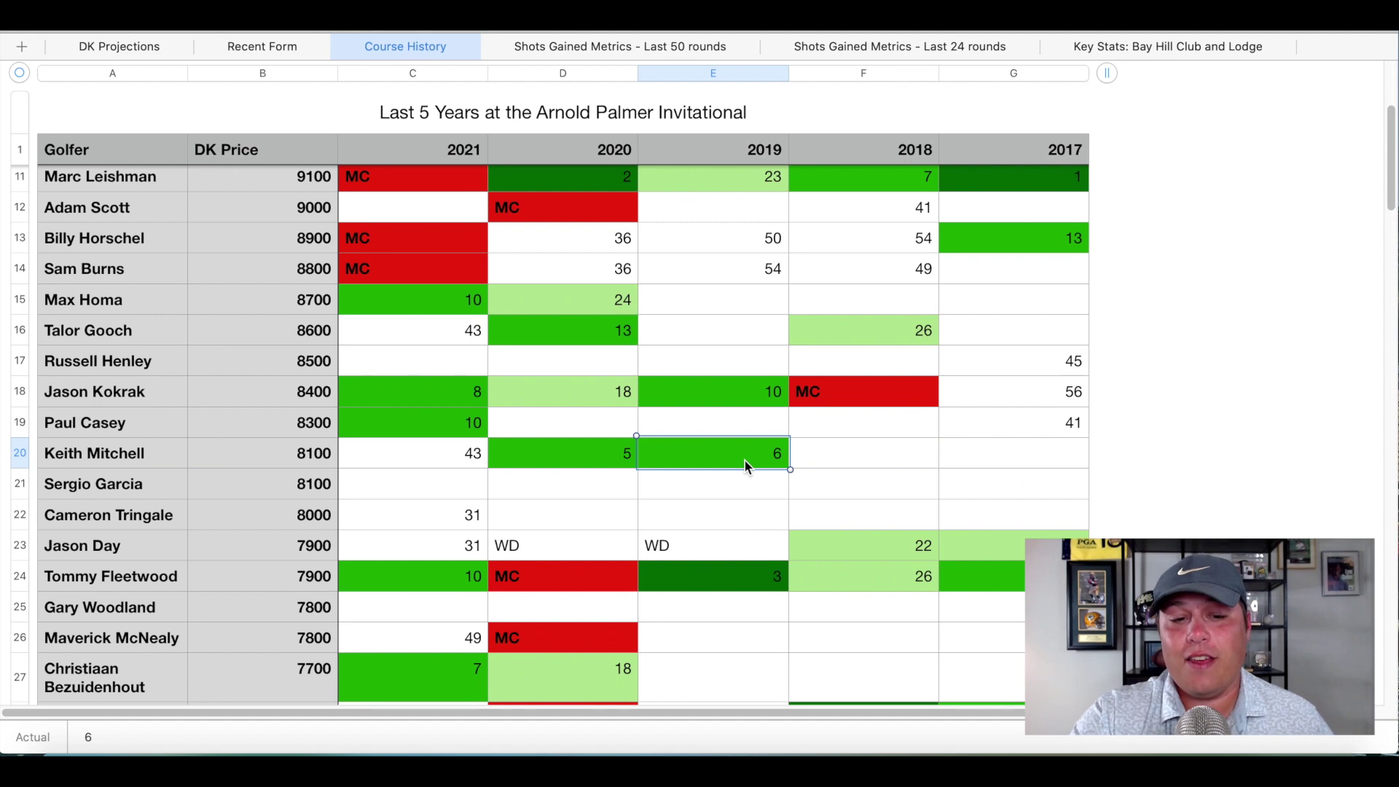
{"action": "key", "text": "Left"}
{"action": "key", "text": "Left"}
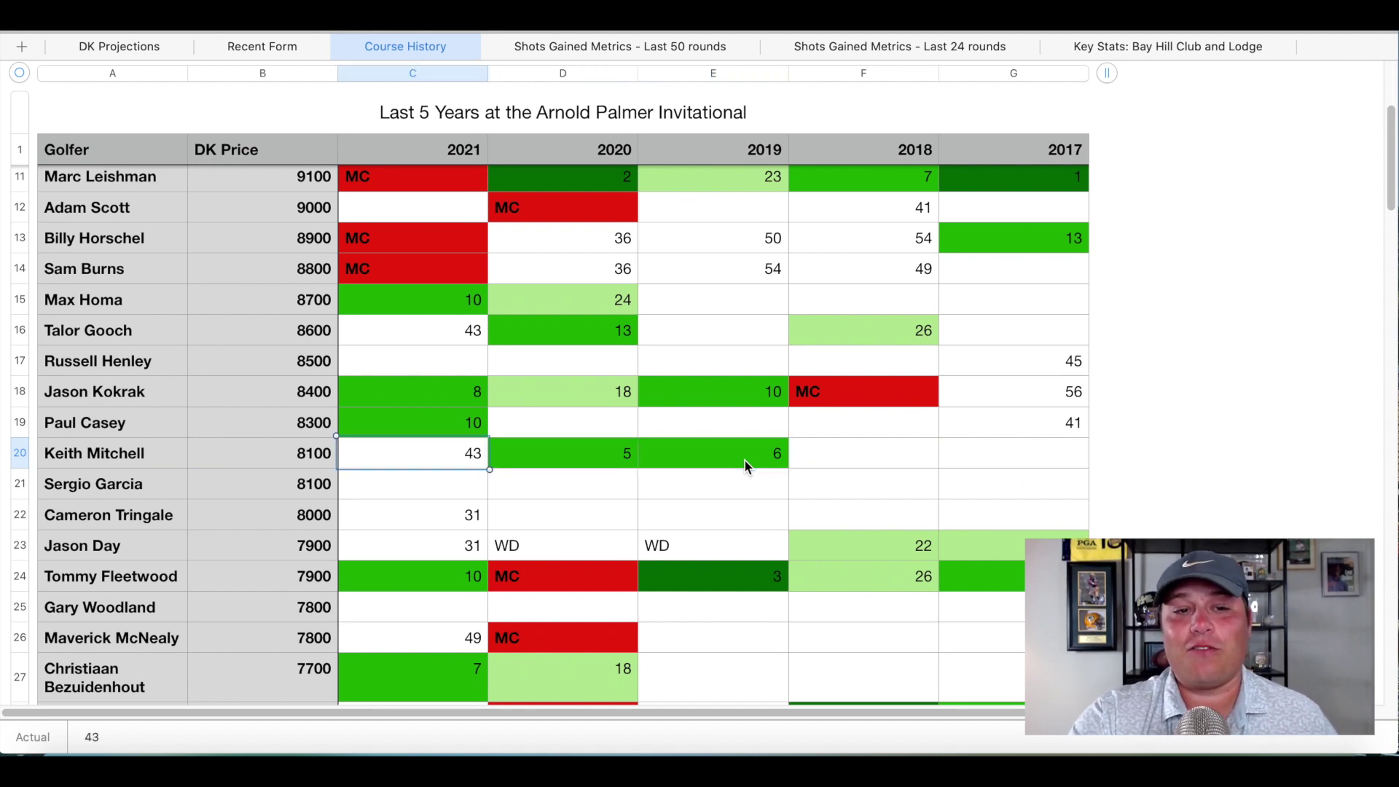
Step: Review Keith Mitchell's recent form at the Honda, Waste Management and Pebble Beach events
{"action": "left_click", "coordinate": [250, 48]}
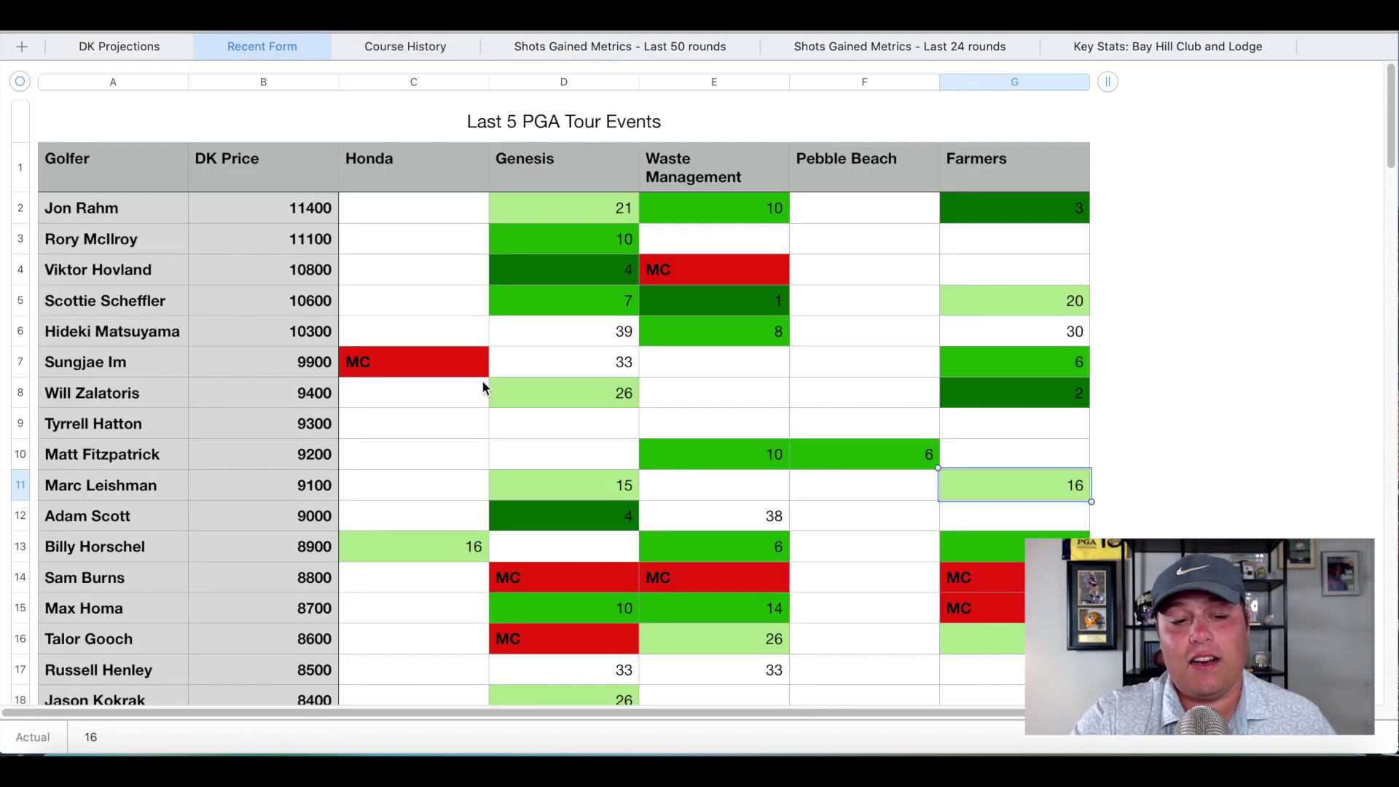
{"action": "scroll", "coordinate": [484, 382], "scroll_direction": "down", "scroll_amount": 5}
{"action": "scroll", "coordinate": [483, 386], "scroll_direction": "down", "scroll_amount": 3}
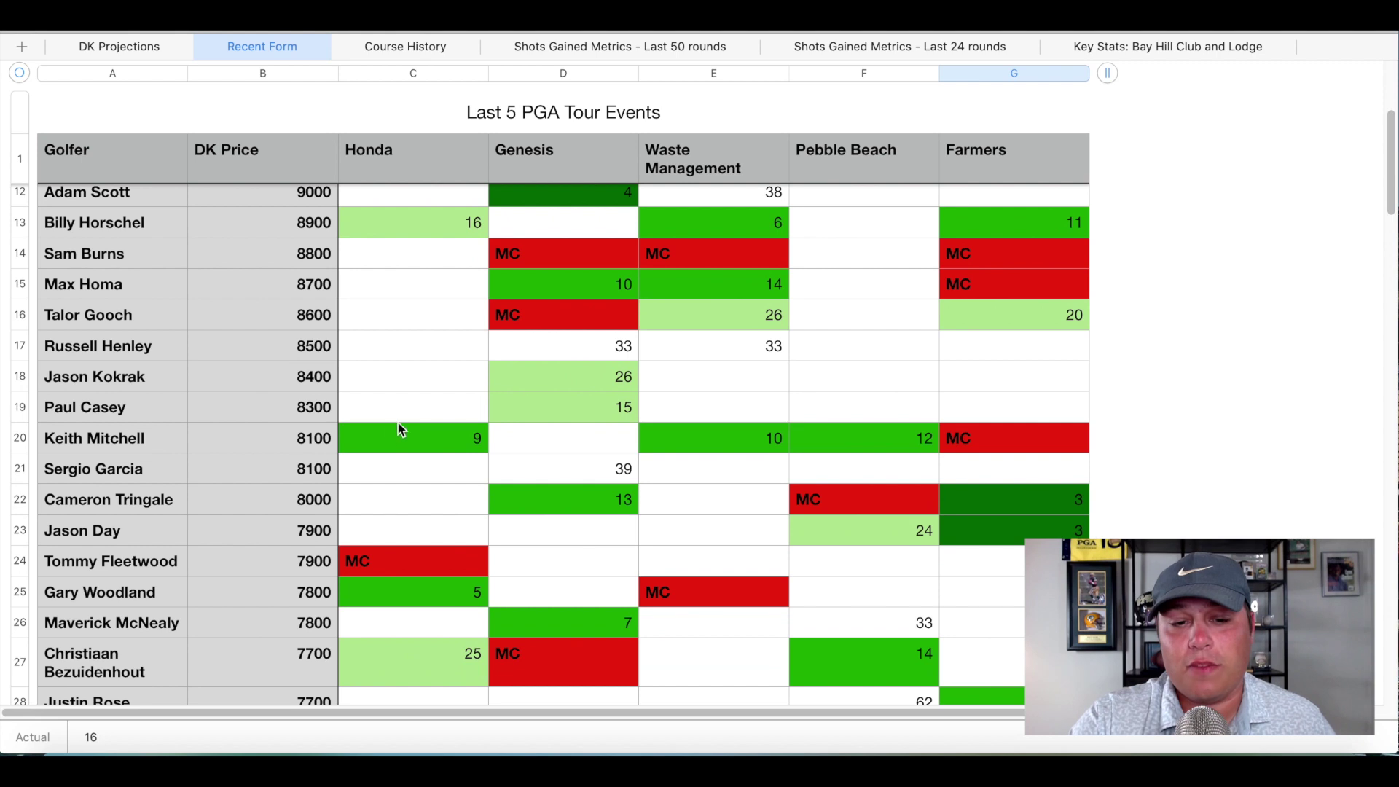
{"action": "left_click", "coordinate": [386, 441]}
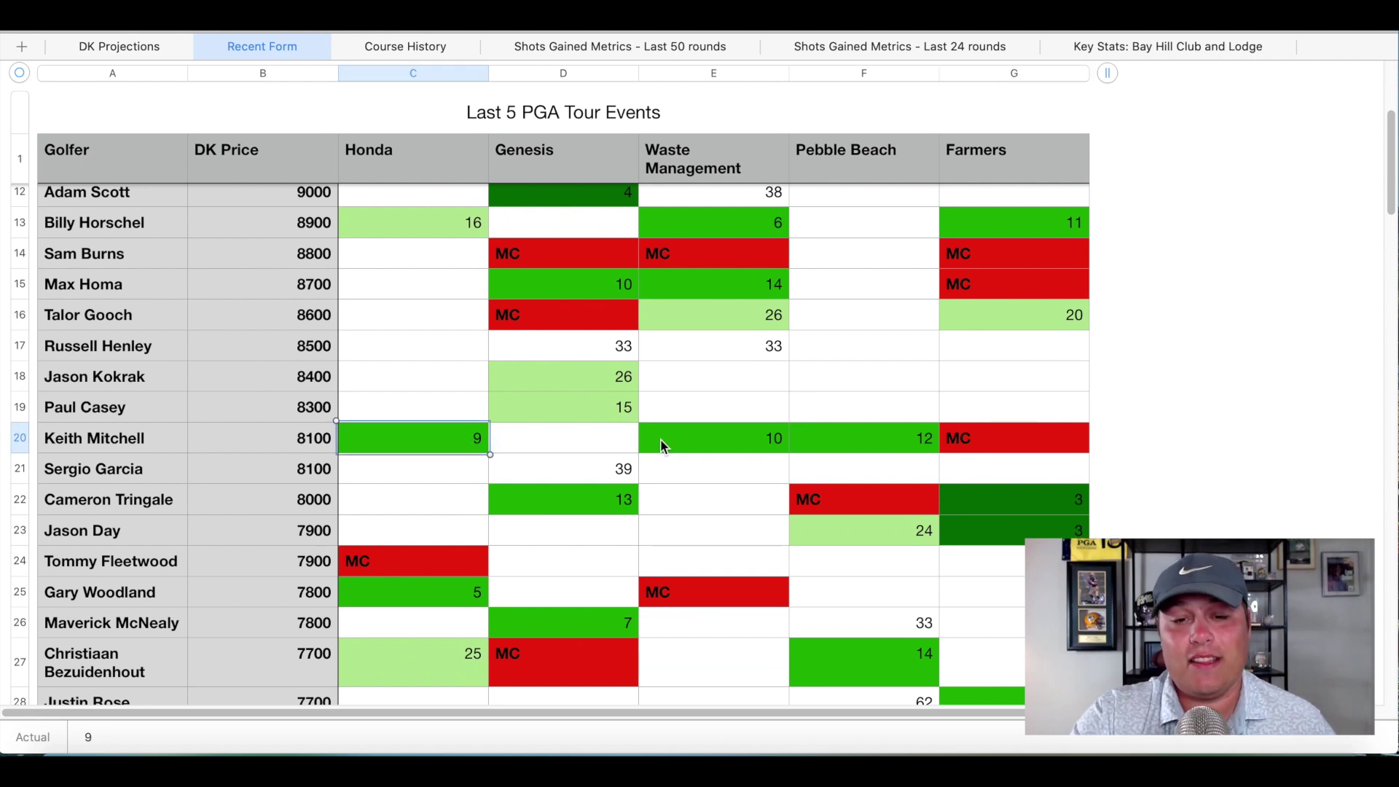
{"action": "left_click", "coordinate": [724, 437]}
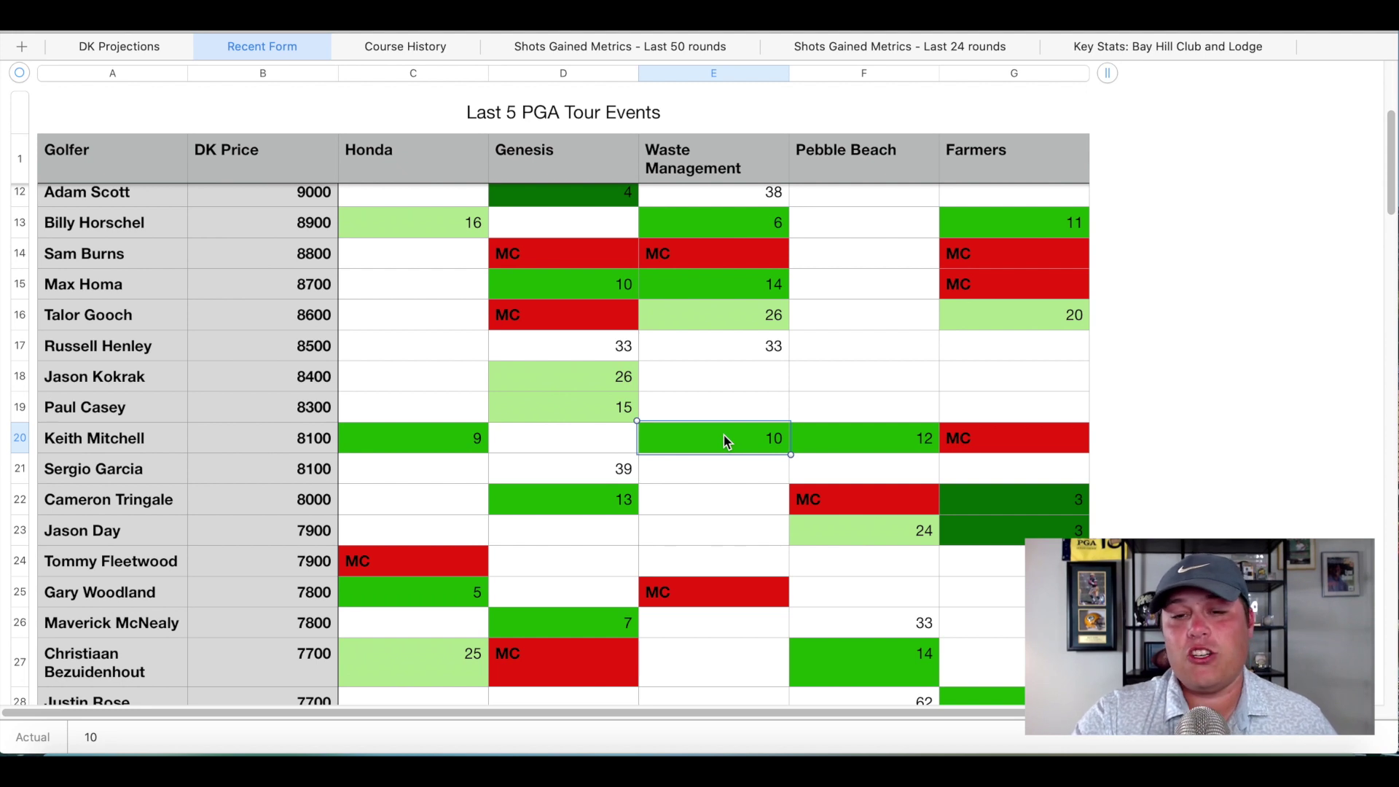
{"action": "key", "text": "Right"}
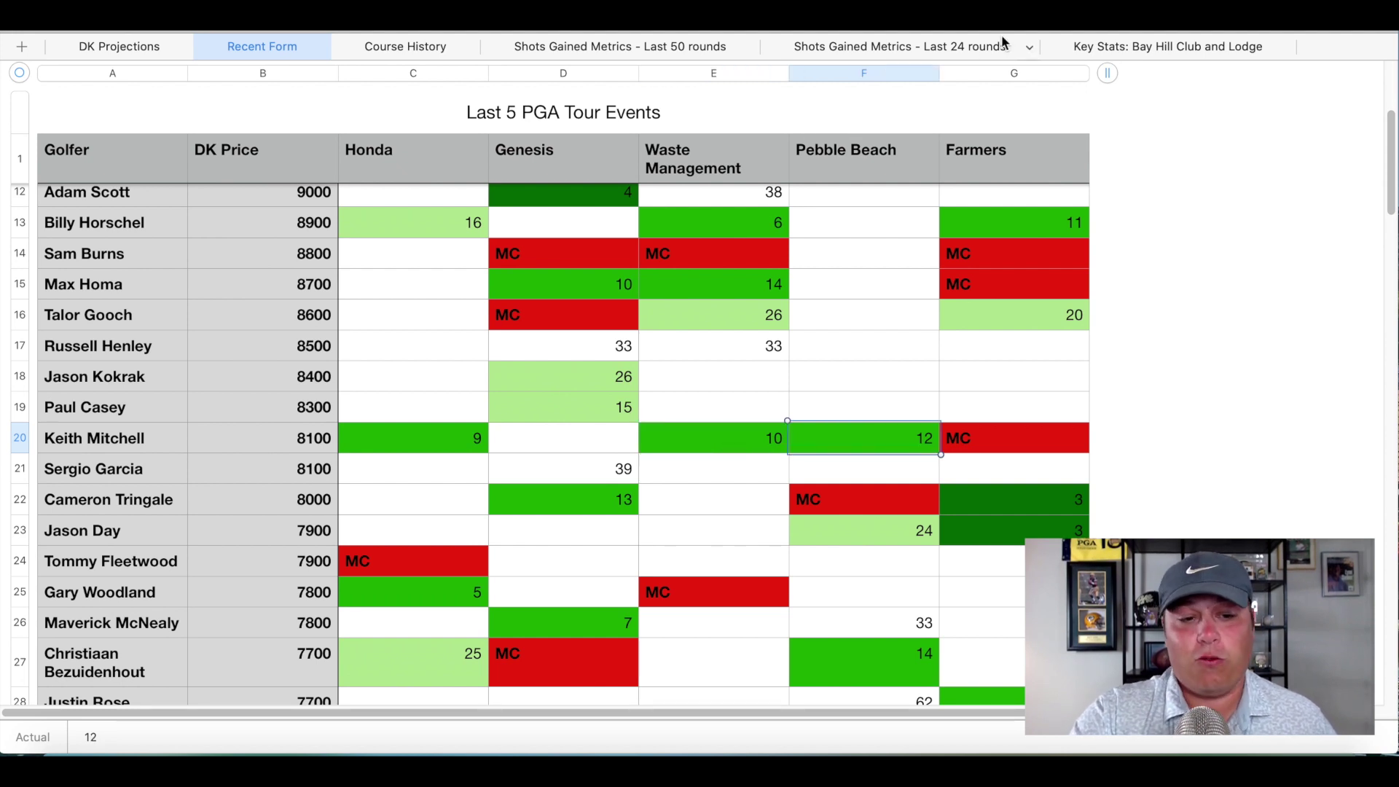
Step: Examine Keith Mitchell's shots gained metrics over the last 24 rounds, including approach and around the green
{"action": "left_click", "coordinate": [942, 47]}
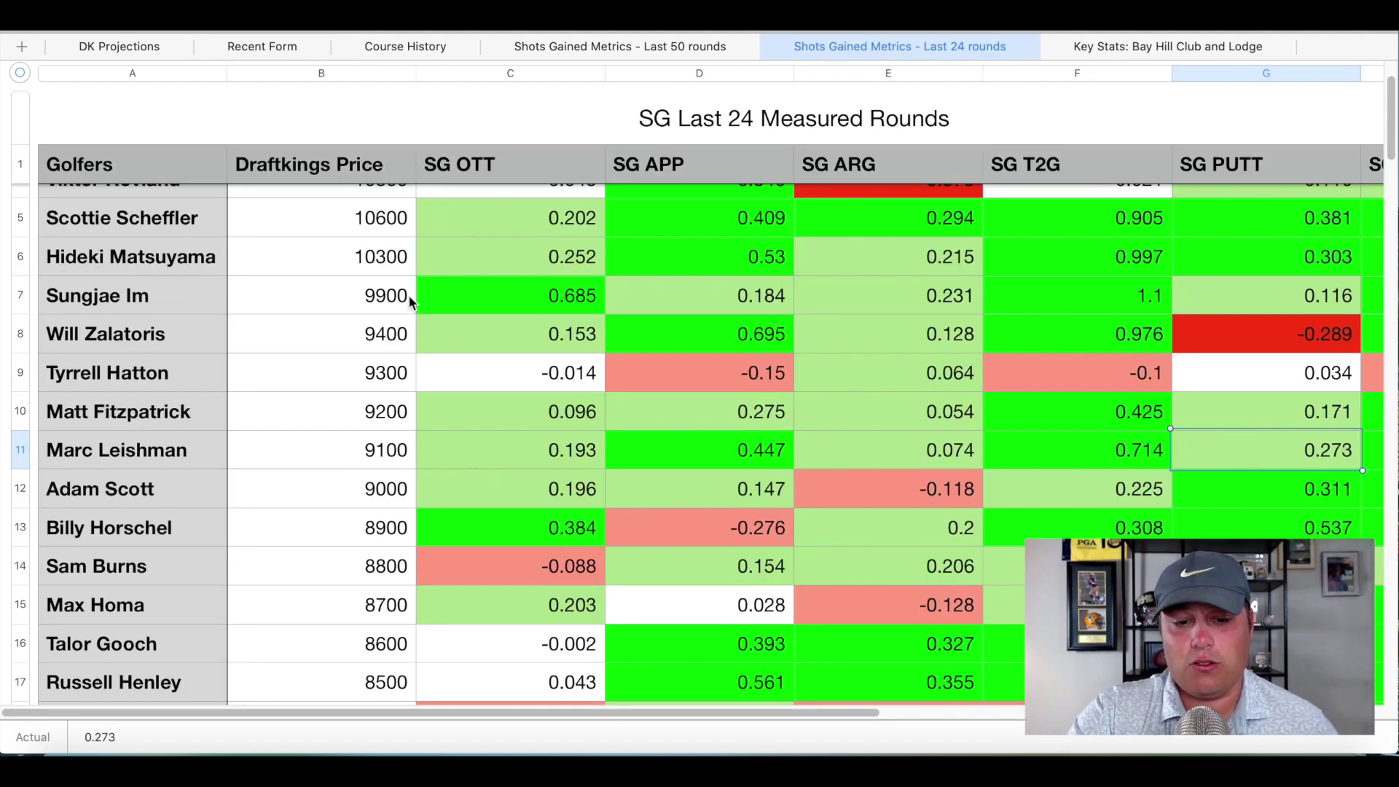
{"action": "scroll", "coordinate": [408, 294], "scroll_direction": "down", "scroll_amount": 5}
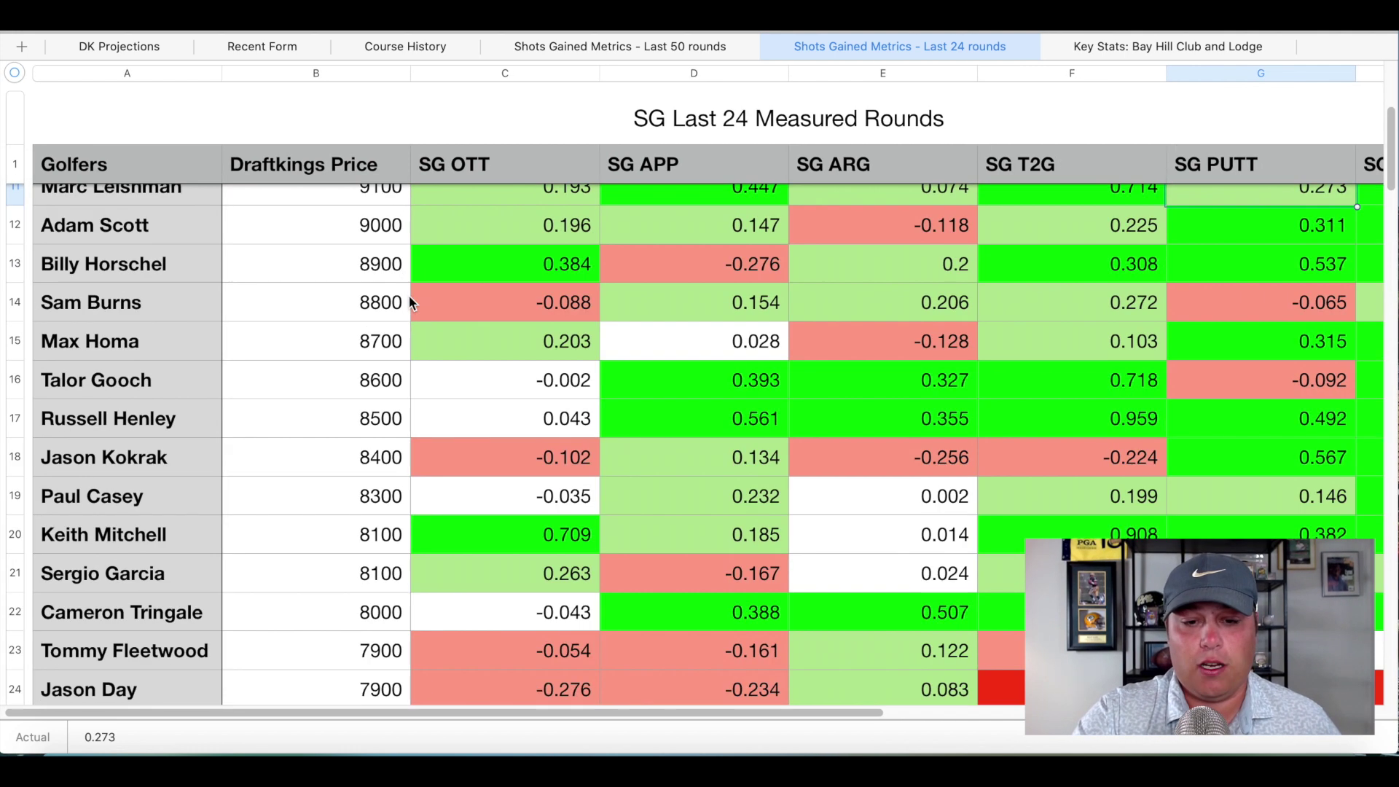
{"action": "left_click", "coordinate": [20, 445]}
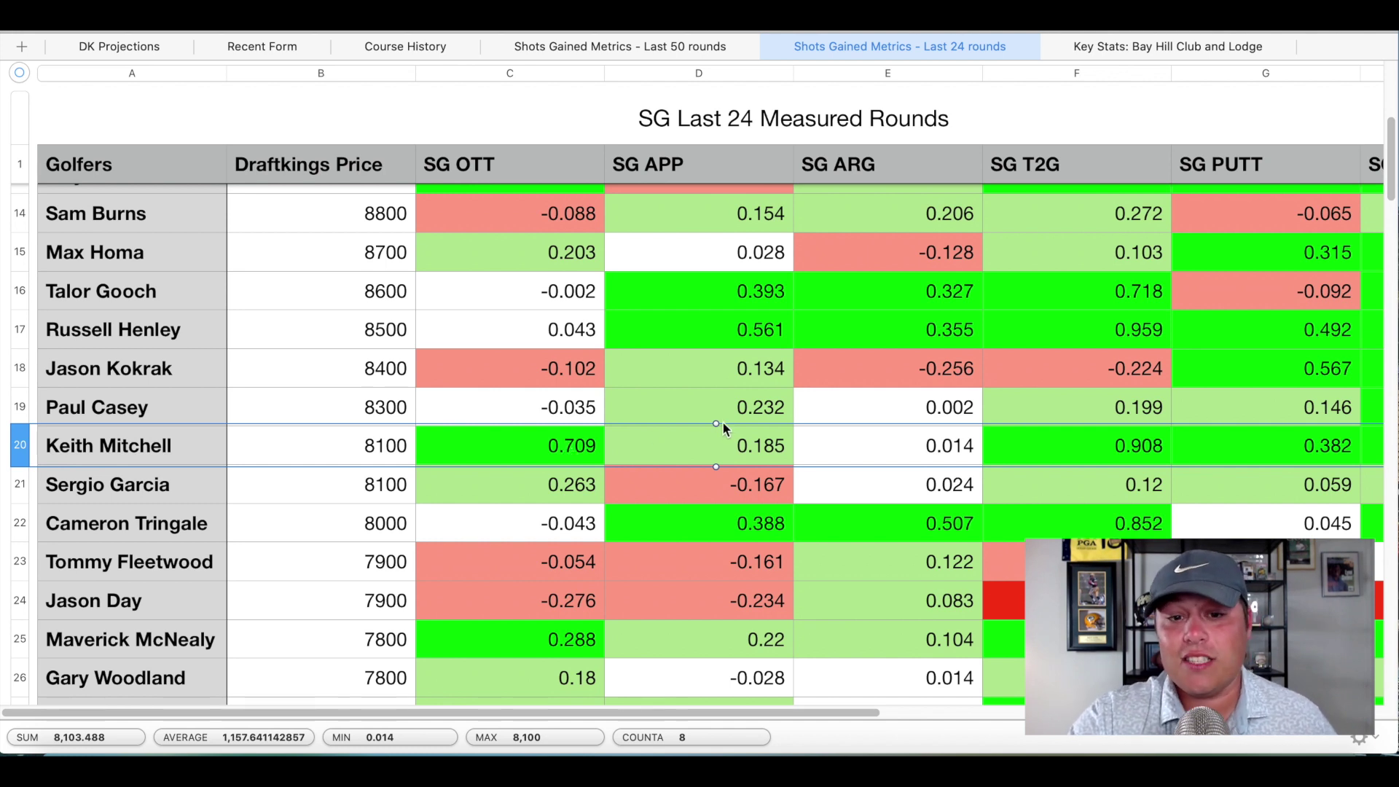
{"action": "left_click", "coordinate": [716, 442]}
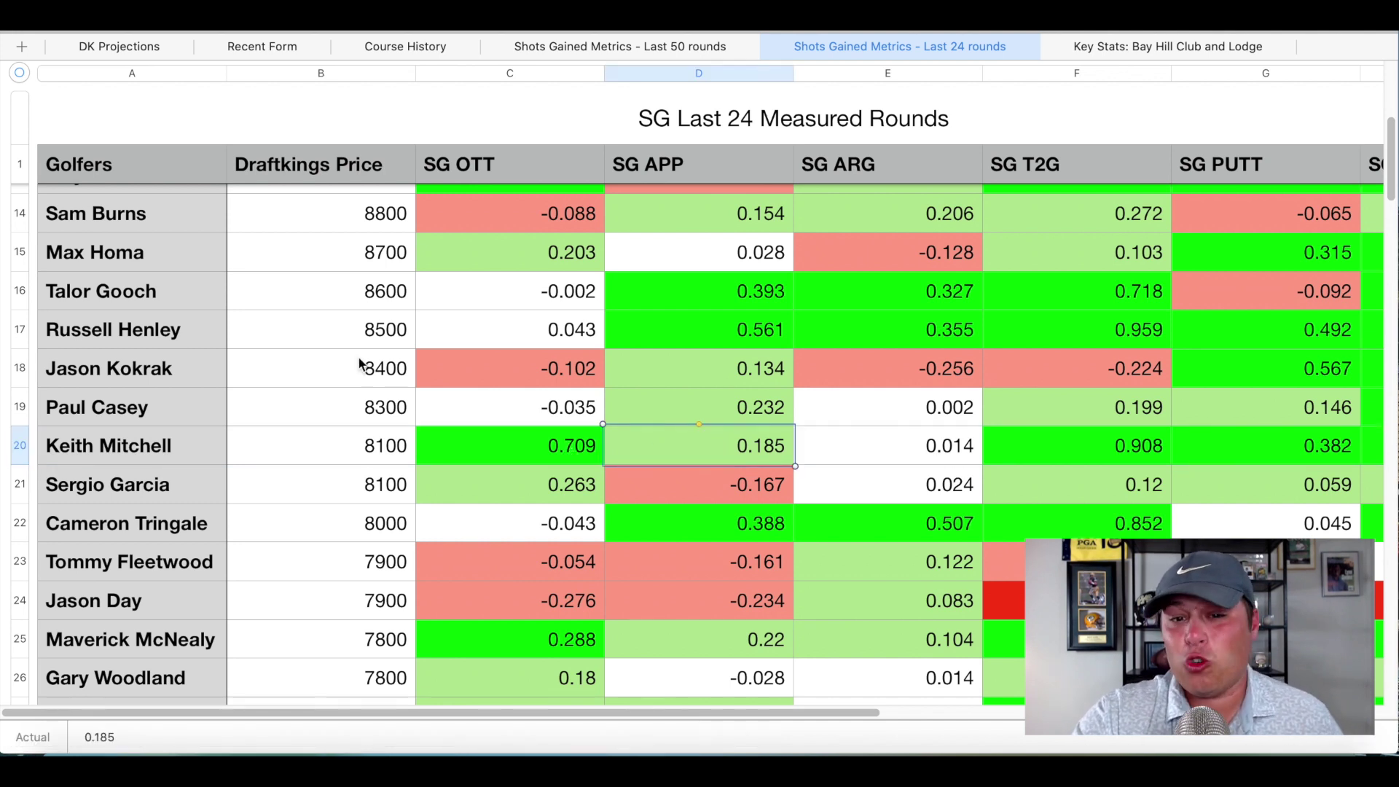
{"action": "left_click", "coordinate": [20, 445]}
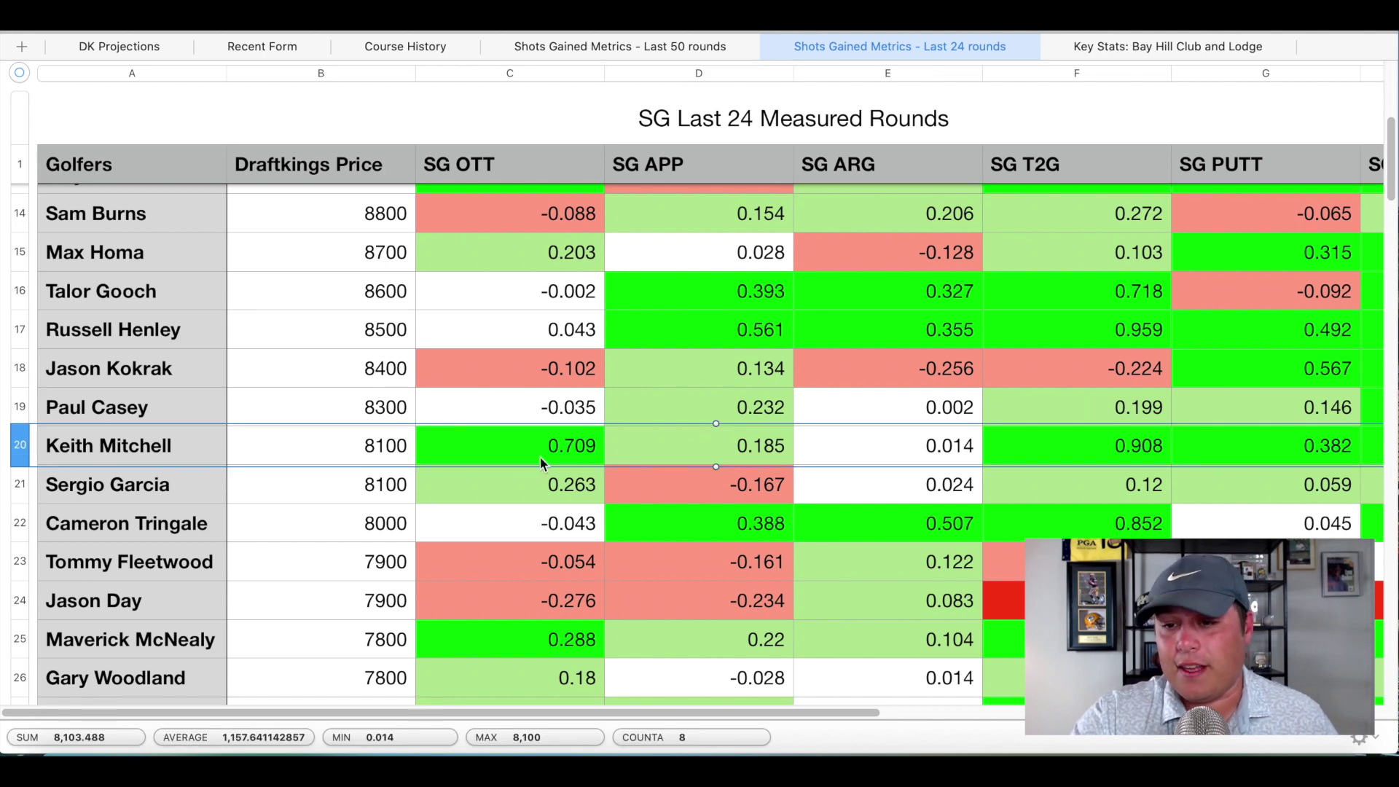
{"action": "left_click", "coordinate": [1278, 446]}
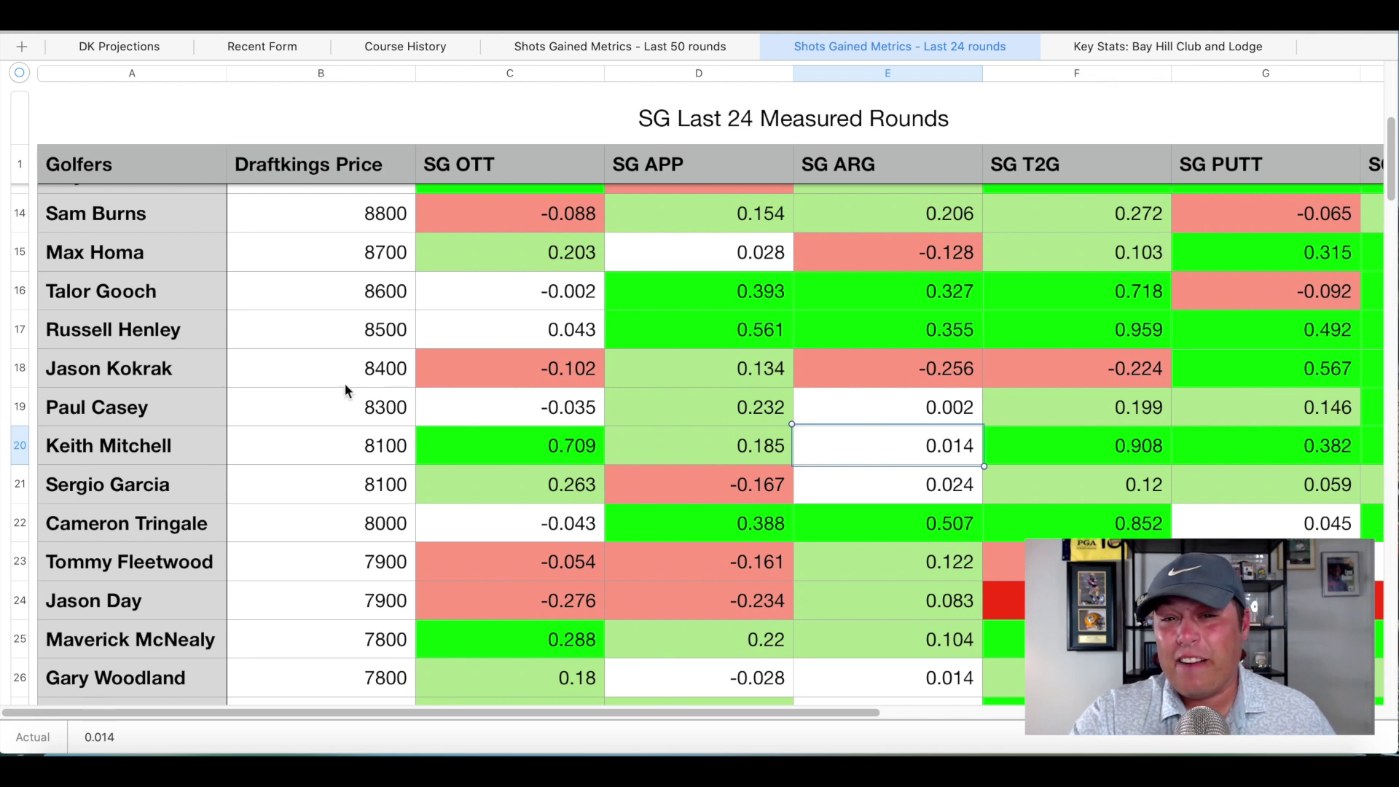
{"action": "left_click", "coordinate": [16, 446]}
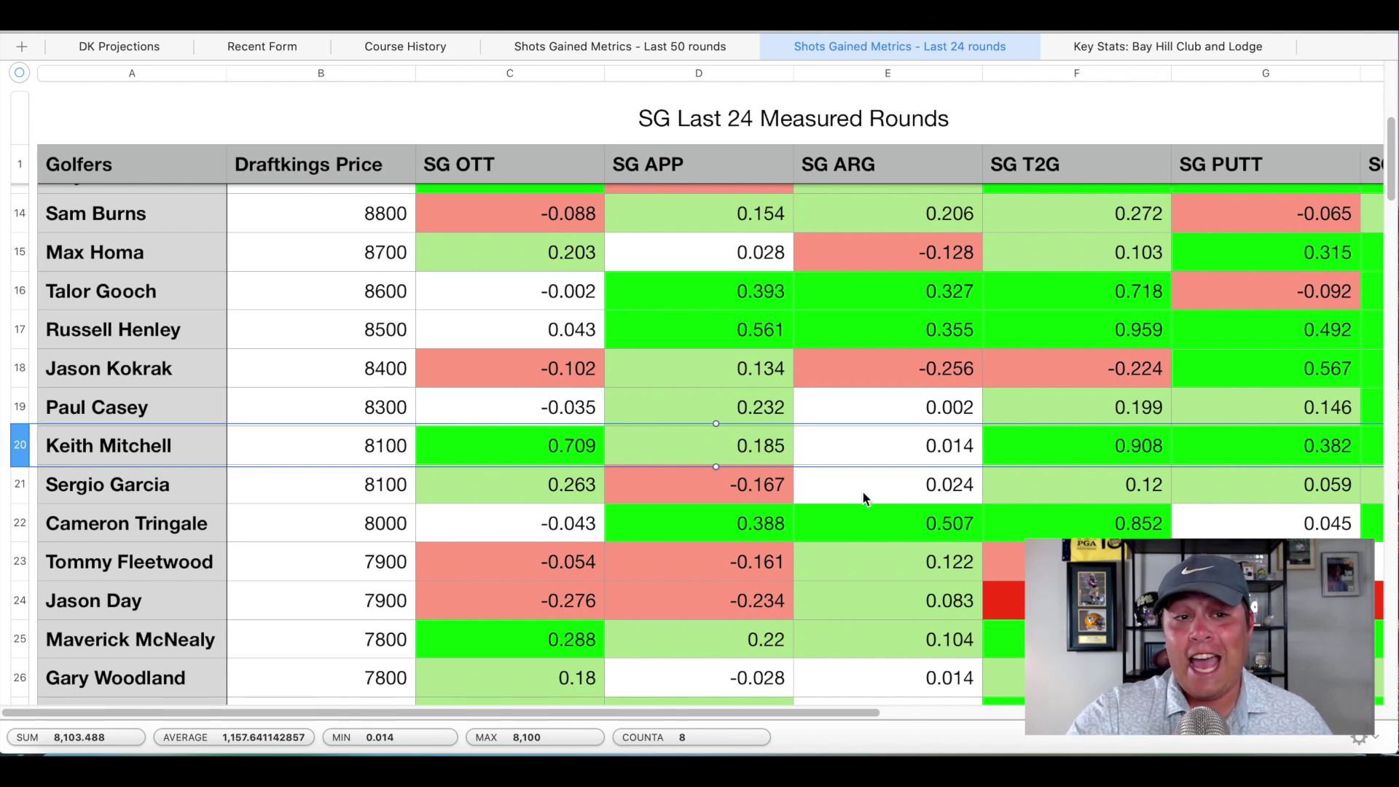
Step: Return to the DK projections and review the row for Corey Conners, the core play priced at 7600
{"action": "left_click", "coordinate": [122, 46]}
{"action": "scroll", "coordinate": [710, 426], "scroll_direction": "up", "scroll_amount": 3}
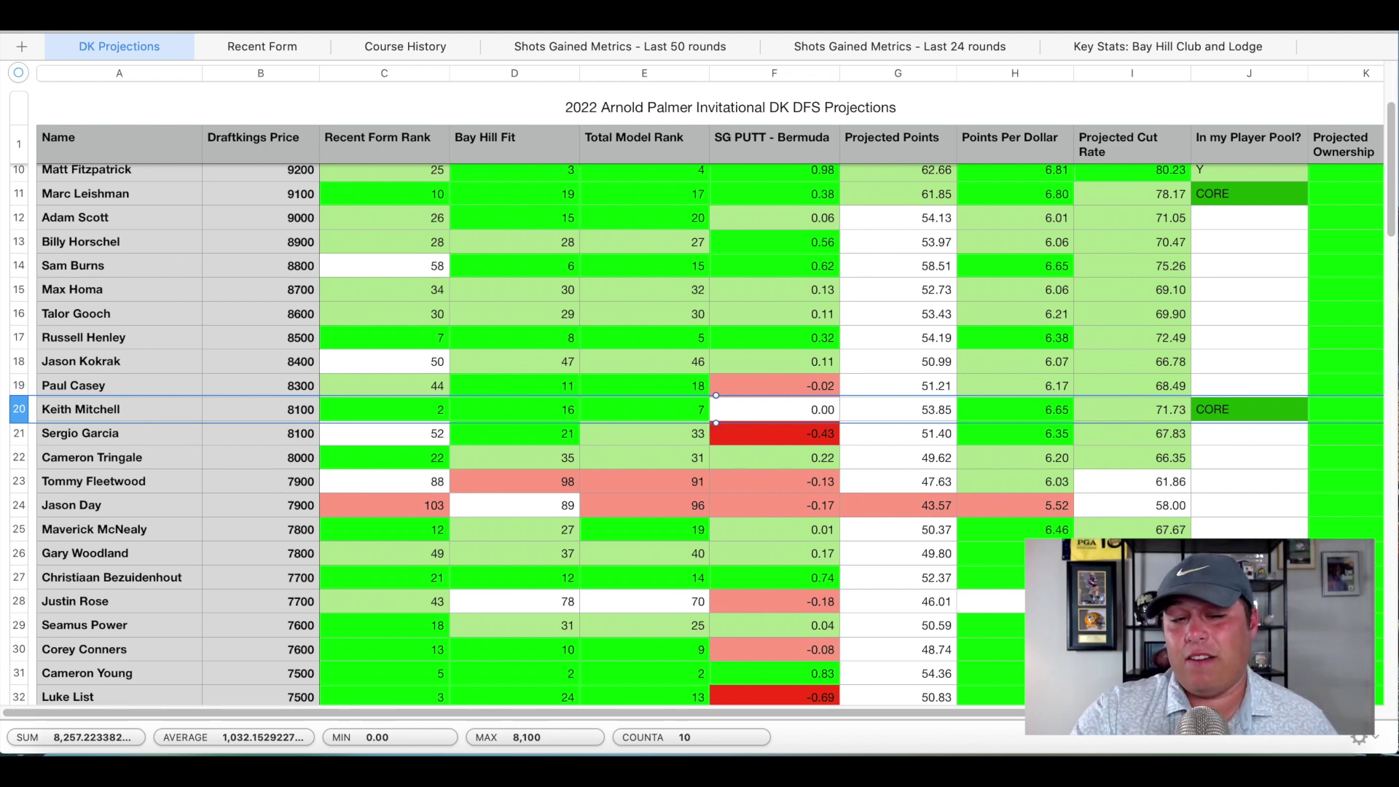
{"action": "scroll", "coordinate": [1051, 439], "scroll_direction": "down", "scroll_amount": 3}
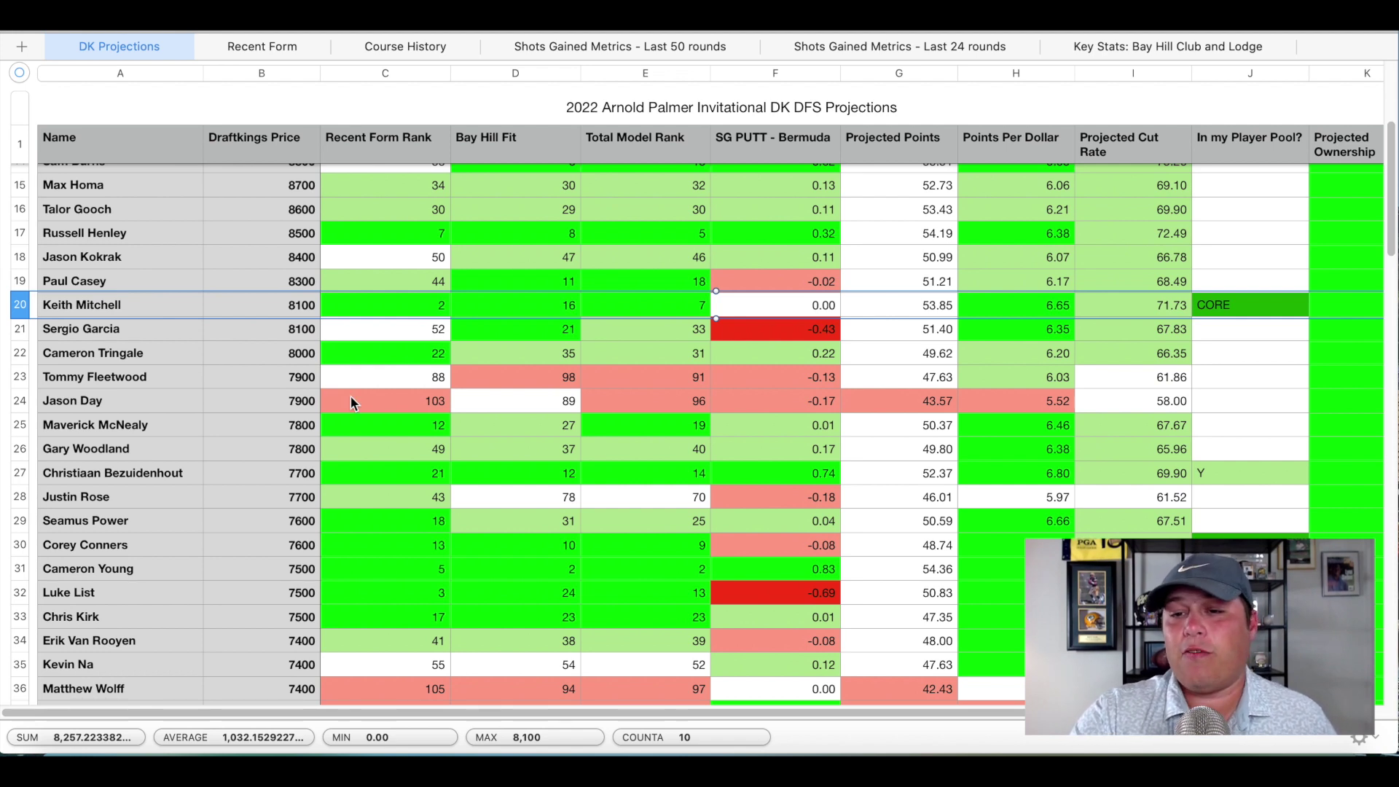
{"action": "scroll", "coordinate": [781, 387], "scroll_direction": "down", "scroll_amount": 5}
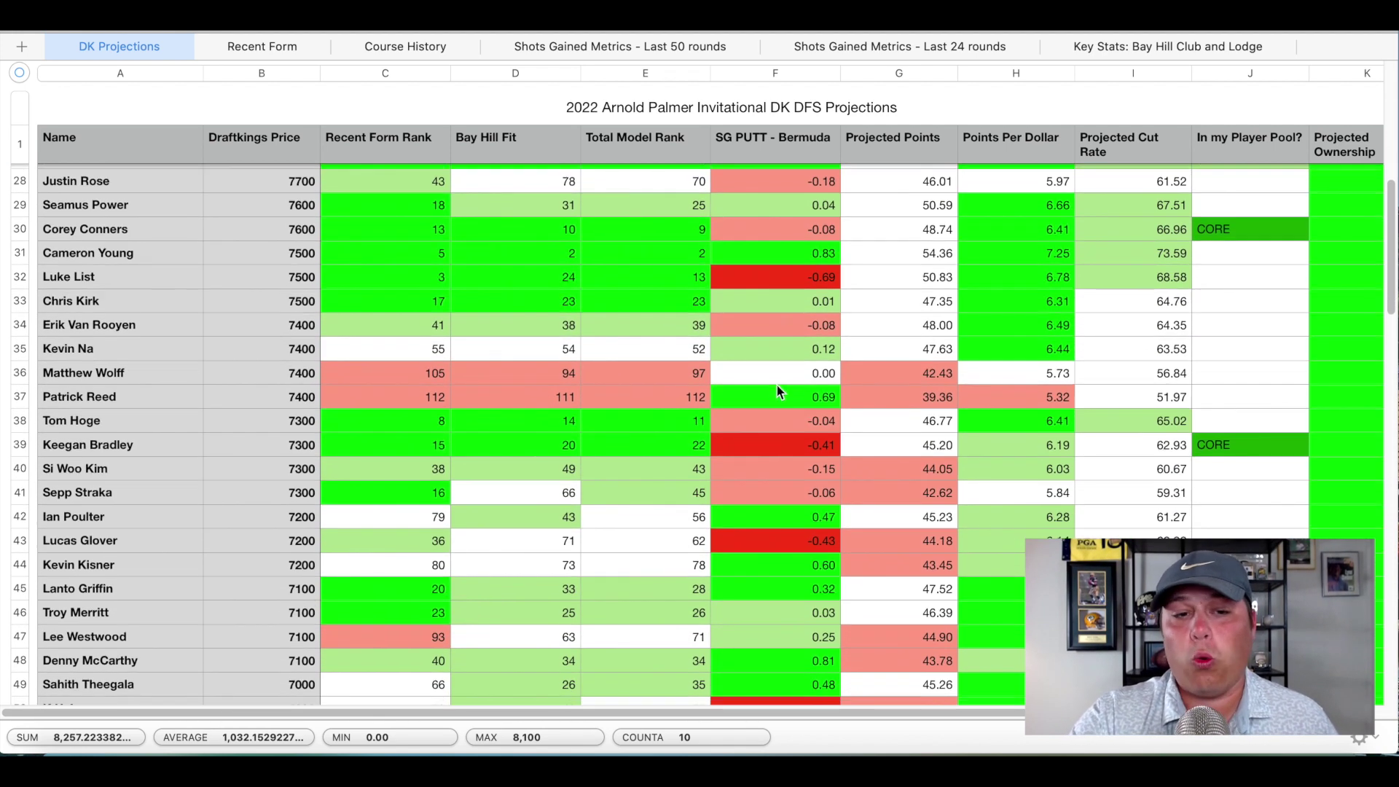
{"action": "left_click", "coordinate": [21, 229]}
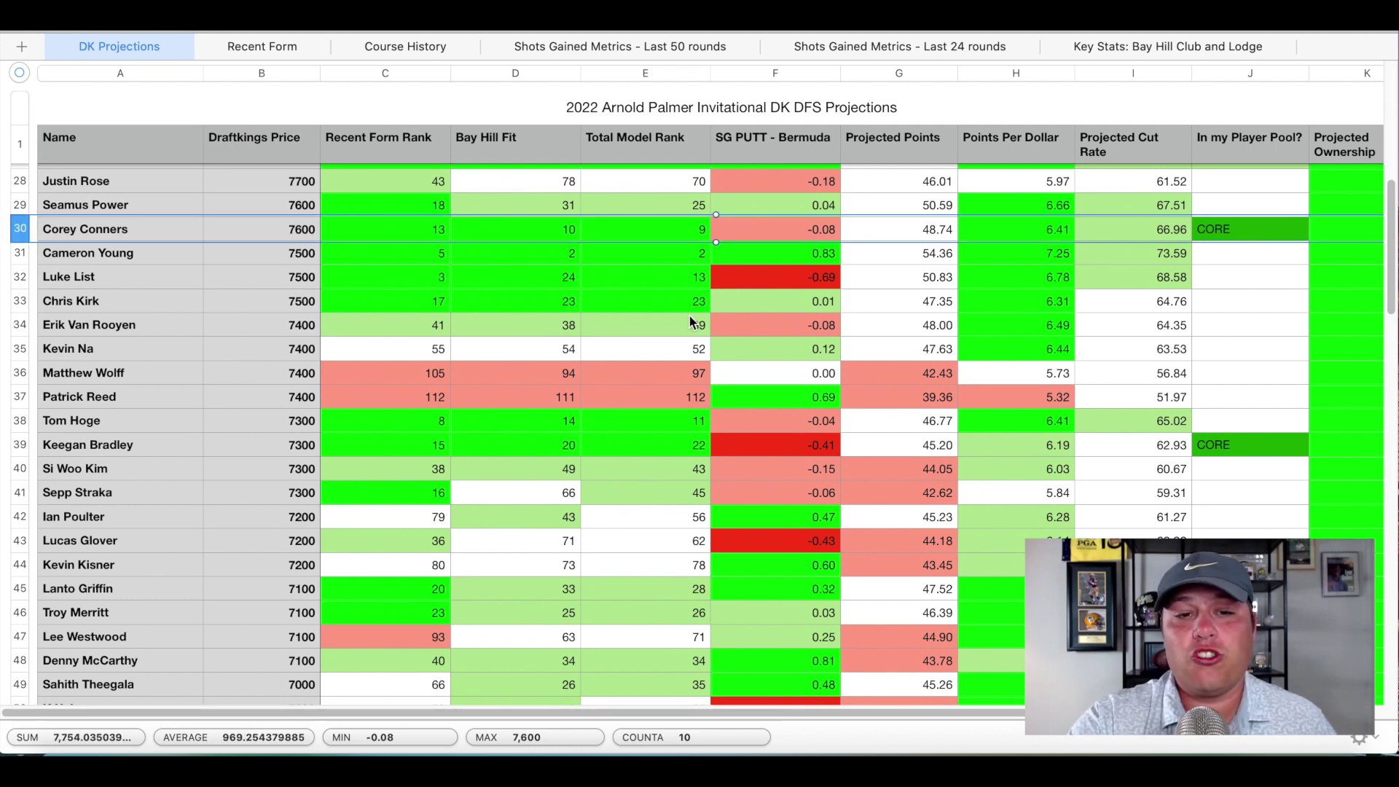
Step: Review Corey Conners' course history at the Arnold Palmer Invitational, focusing on 2021 and 2020
{"action": "left_click", "coordinate": [367, 43]}
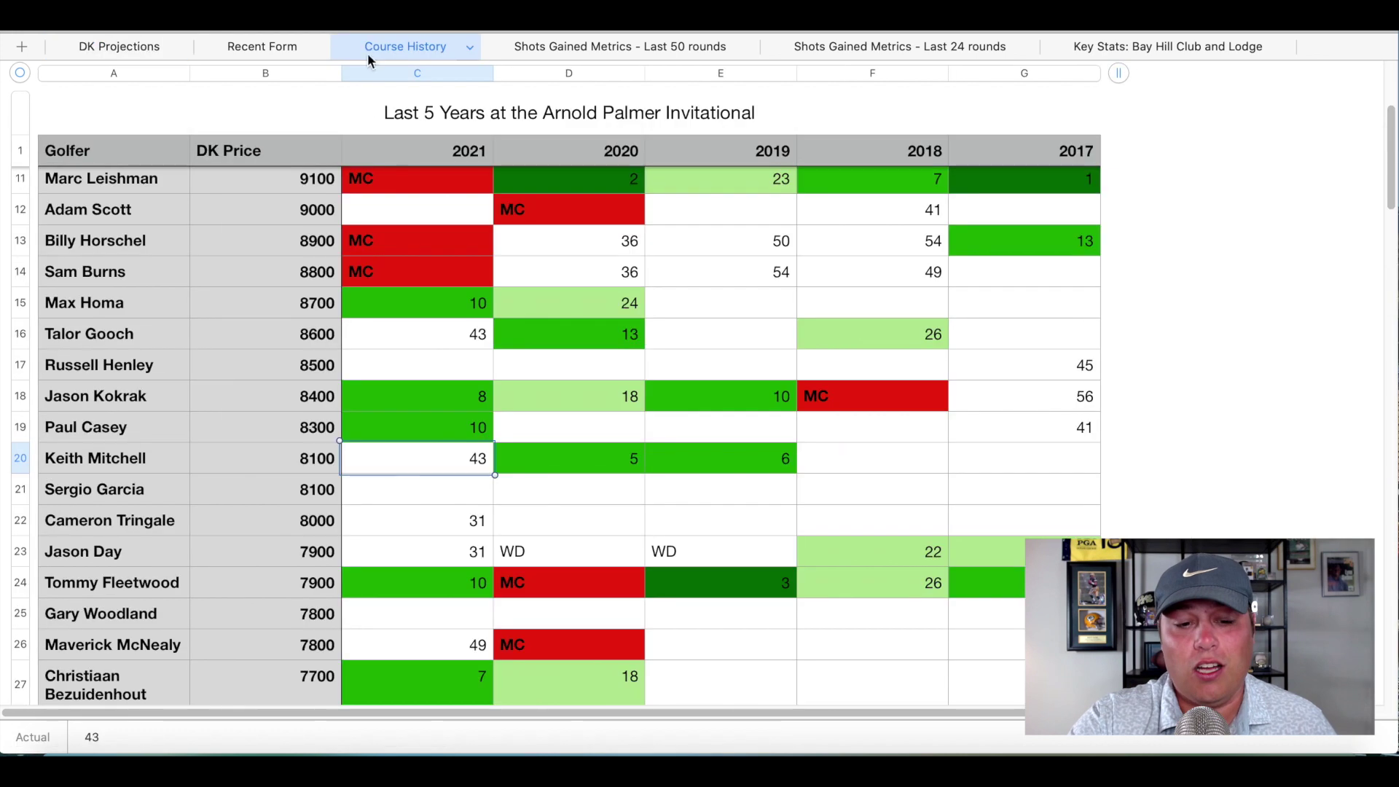
{"action": "scroll", "coordinate": [263, 427], "scroll_direction": "down", "scroll_amount": 6}
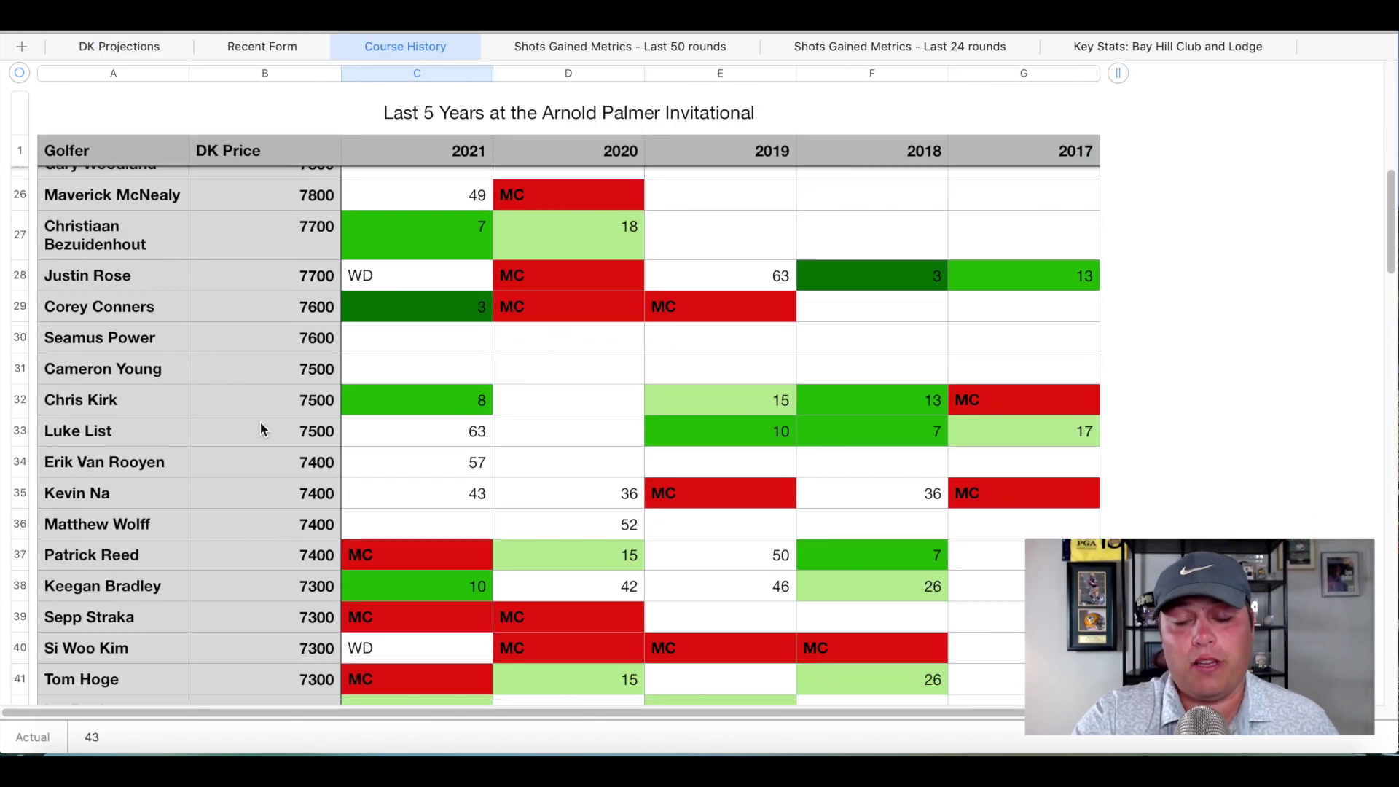
{"action": "left_click", "coordinate": [474, 315]}
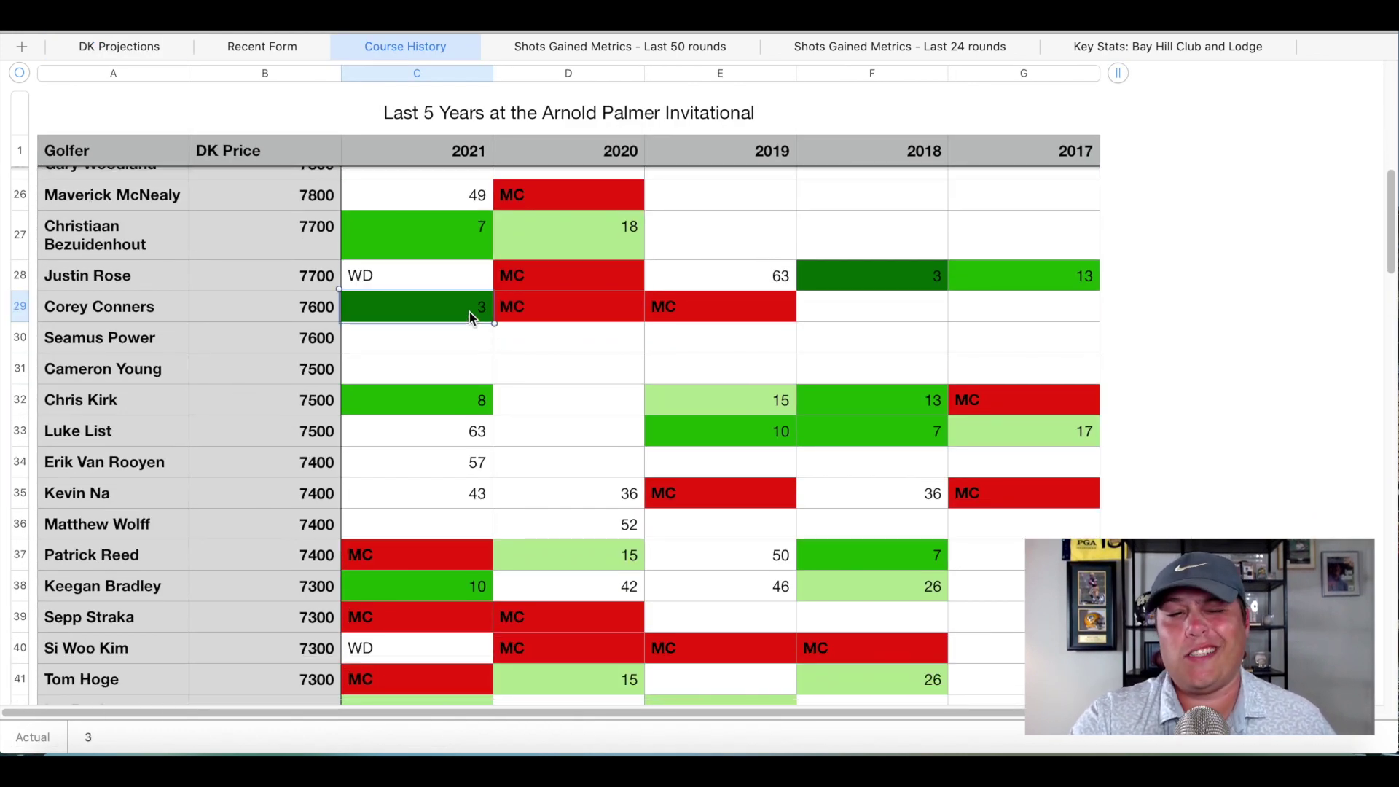
{"action": "key", "text": "Right"}
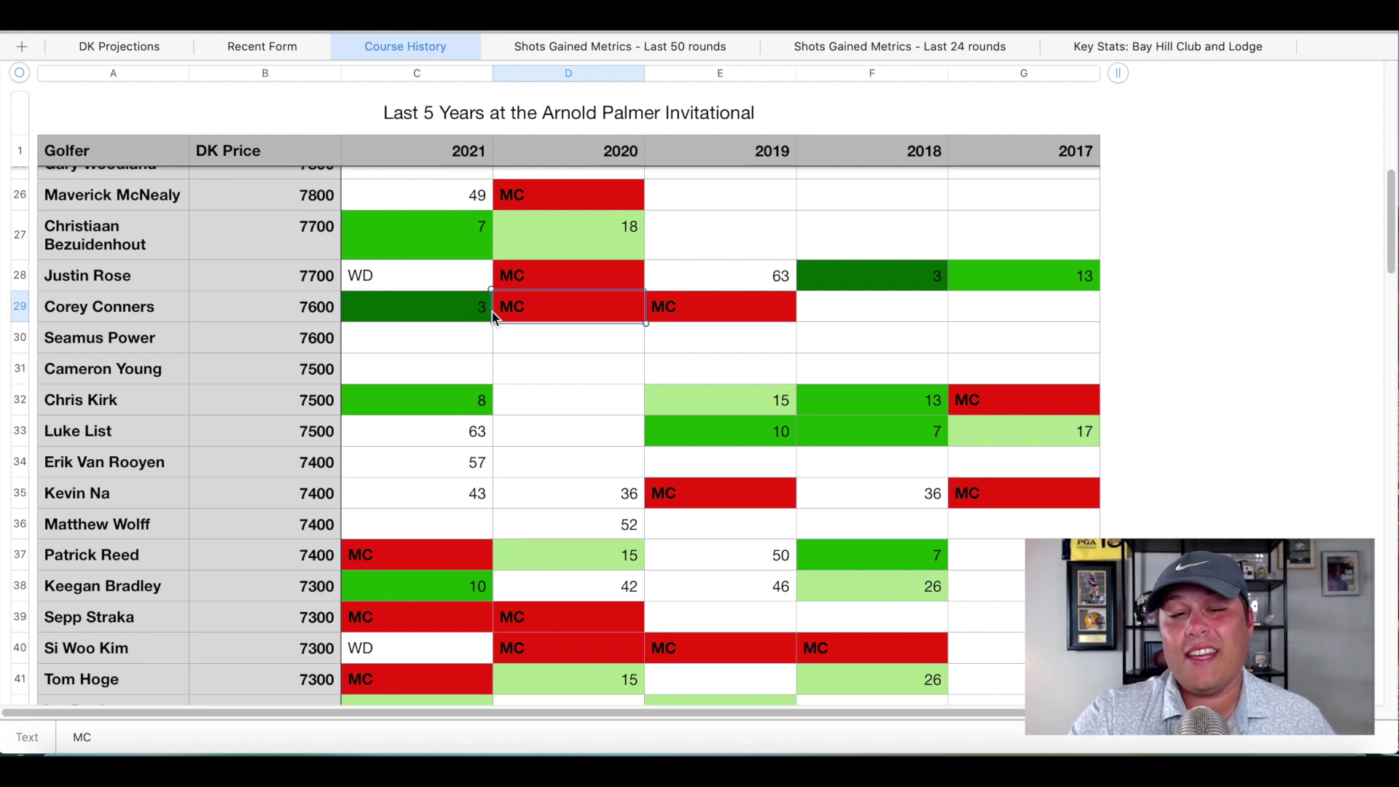
{"action": "left_click", "coordinate": [22, 307]}
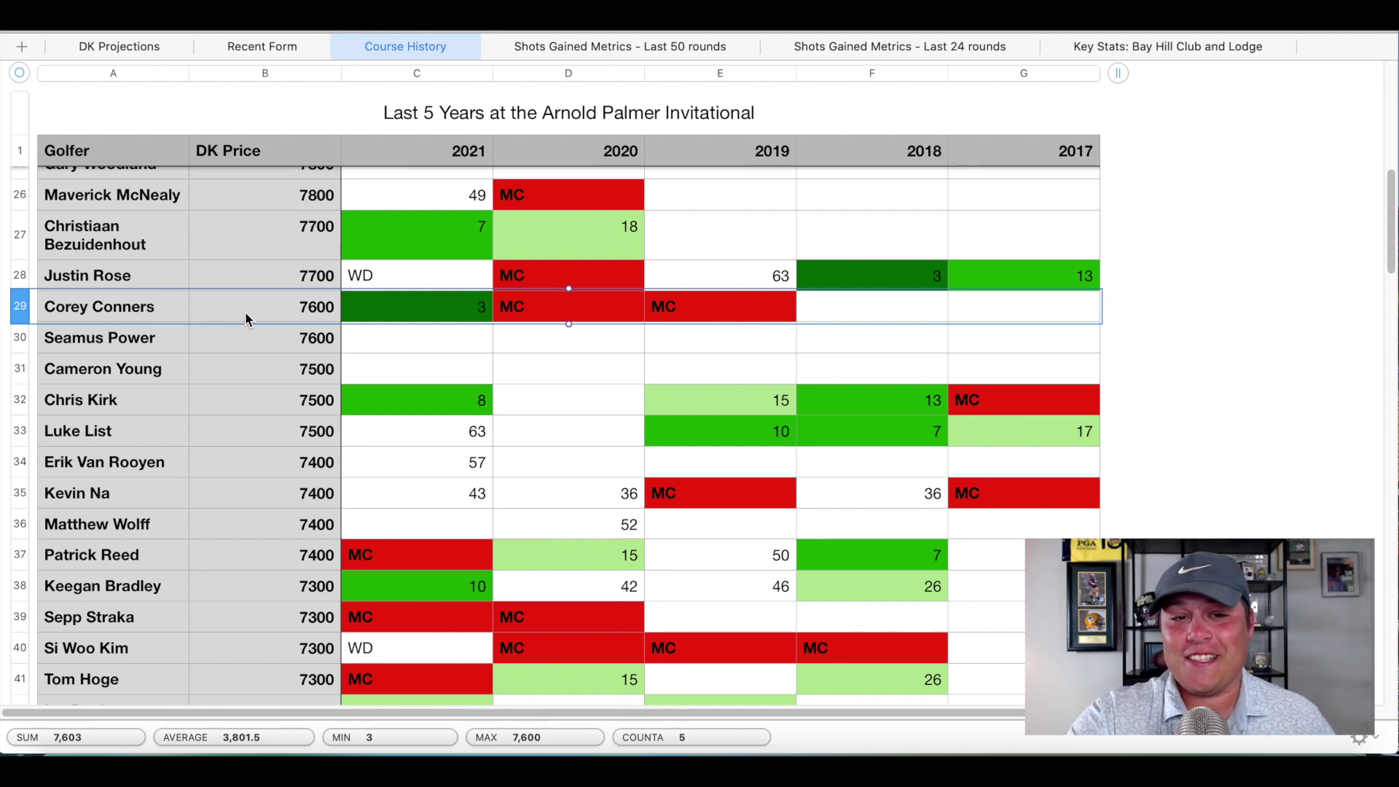
Step: Review Corey Conners' recent form at the Genesis, Farmers and Waste Management events
{"action": "left_click", "coordinate": [268, 47]}
{"action": "scroll", "coordinate": [201, 468], "scroll_direction": "down", "scroll_amount": 10}
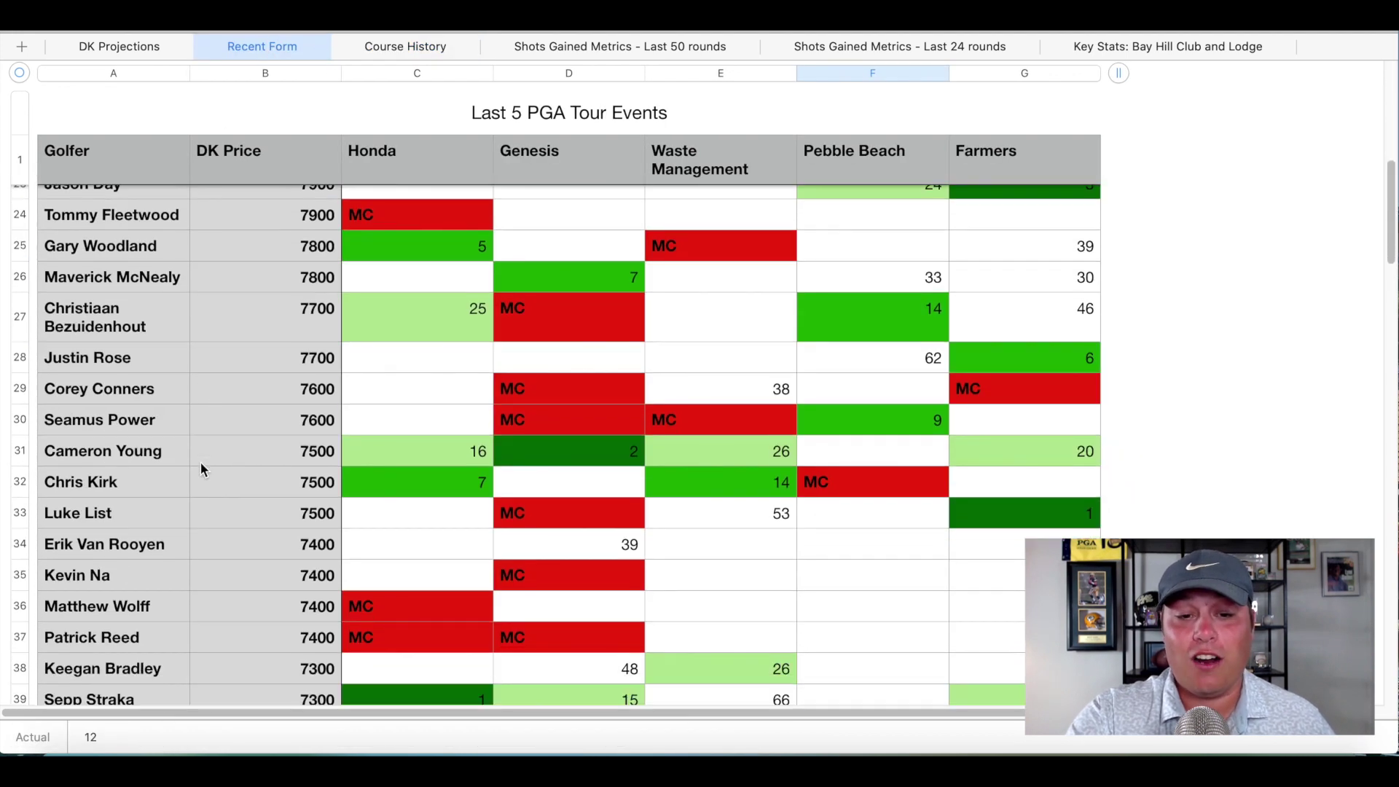
{"action": "left_click", "coordinate": [29, 369]}
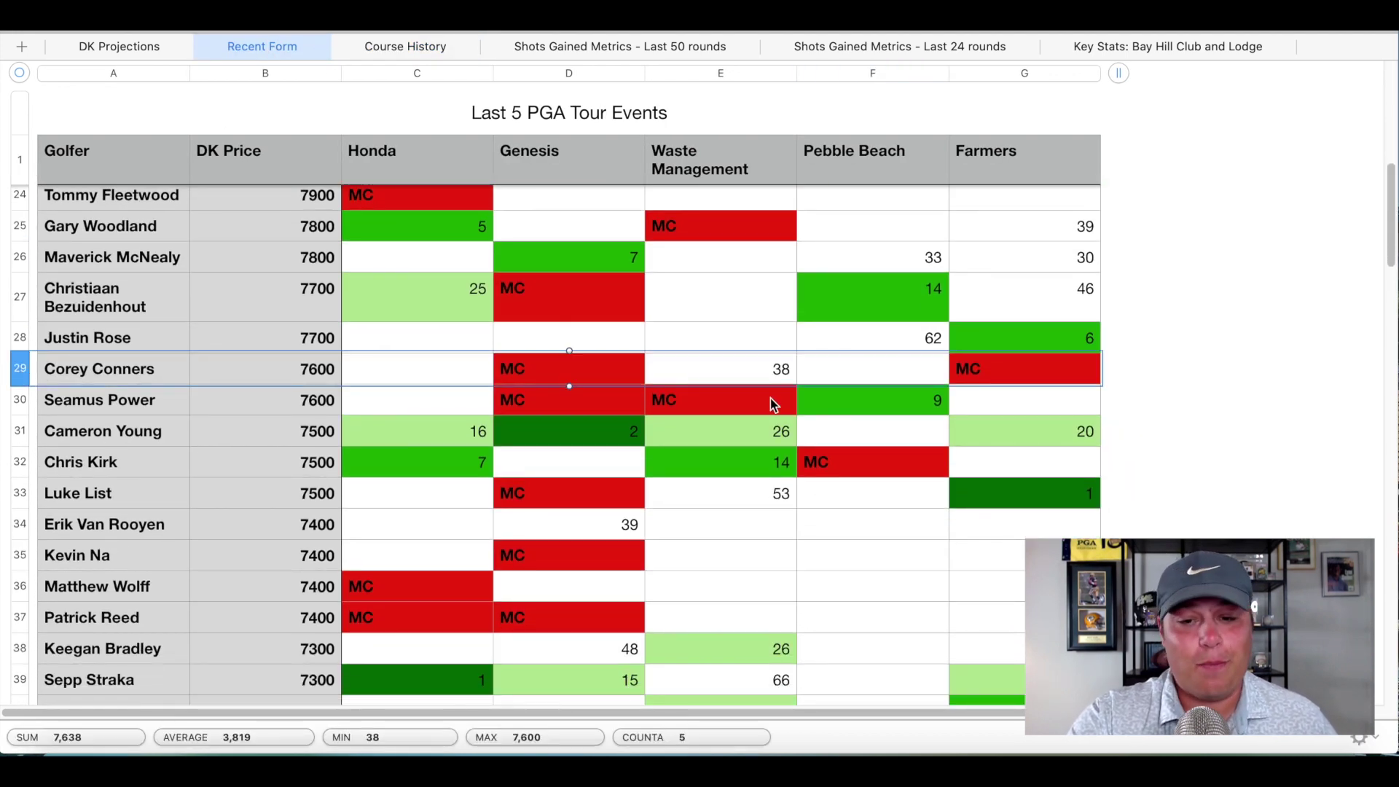
{"action": "left_click", "coordinate": [596, 370]}
{"action": "left_click", "coordinate": [1076, 359]}
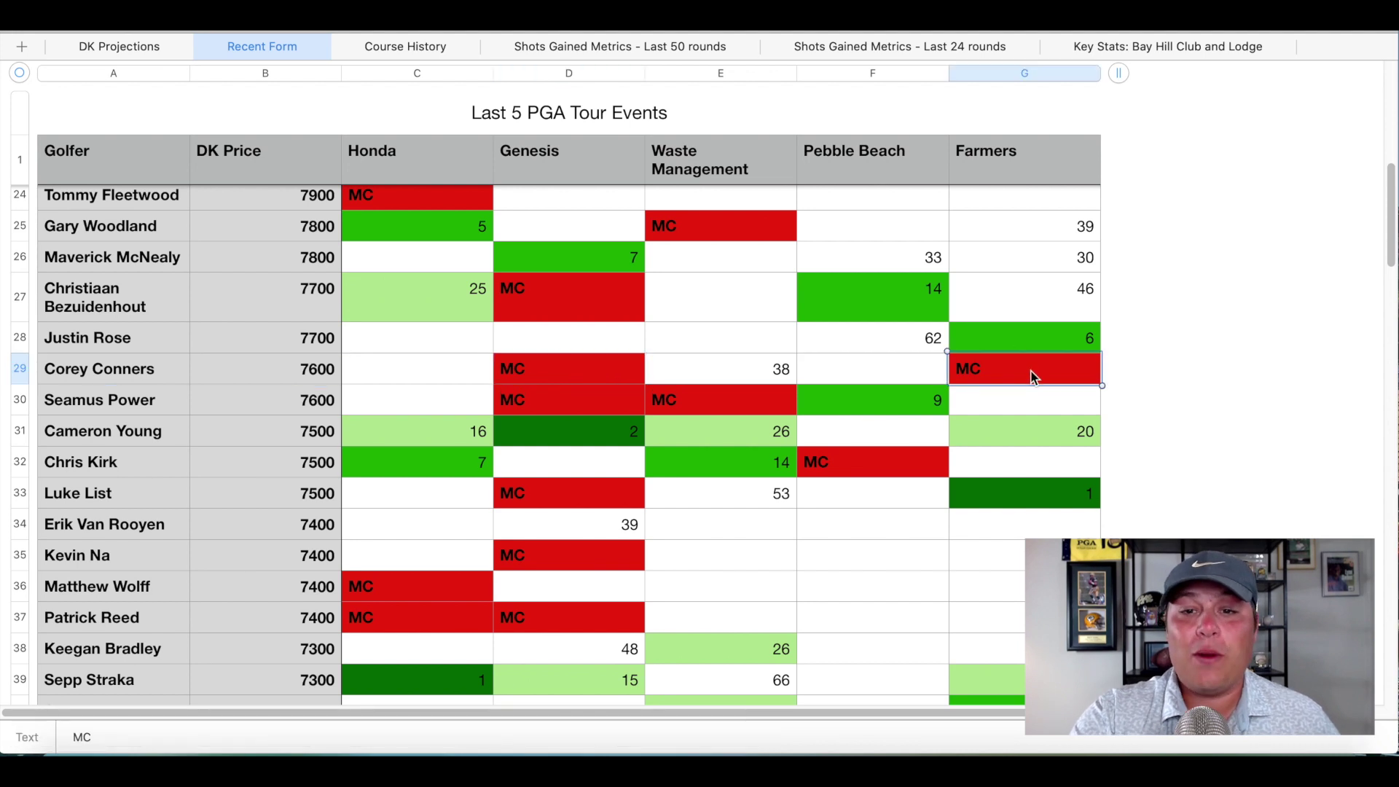
{"action": "left_click", "coordinate": [776, 364]}
Step: Examine Corey Conners' last-24-round shots gained off the tee, on approach, around the green and putting
{"action": "left_click", "coordinate": [873, 44]}
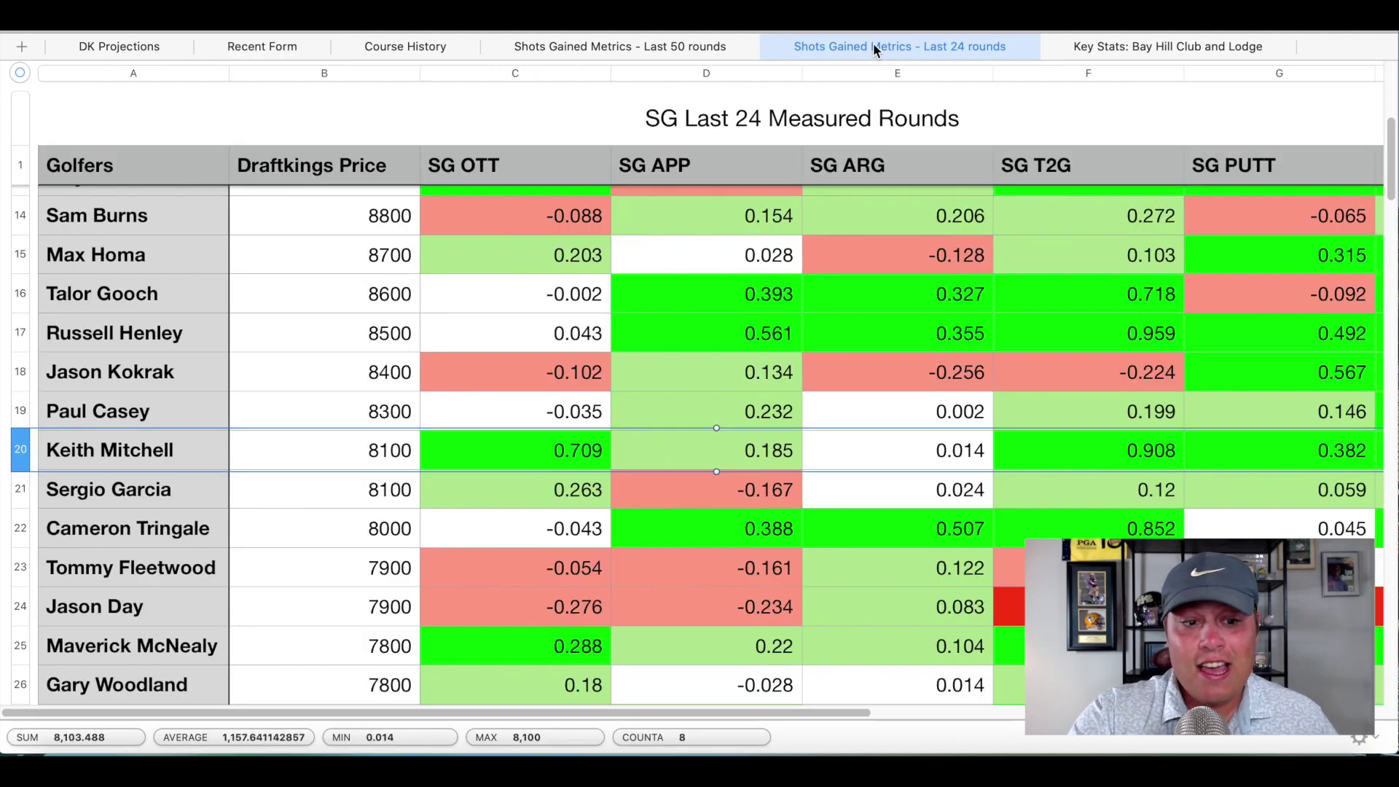
{"action": "scroll", "coordinate": [410, 379], "scroll_direction": "down", "scroll_amount": 5}
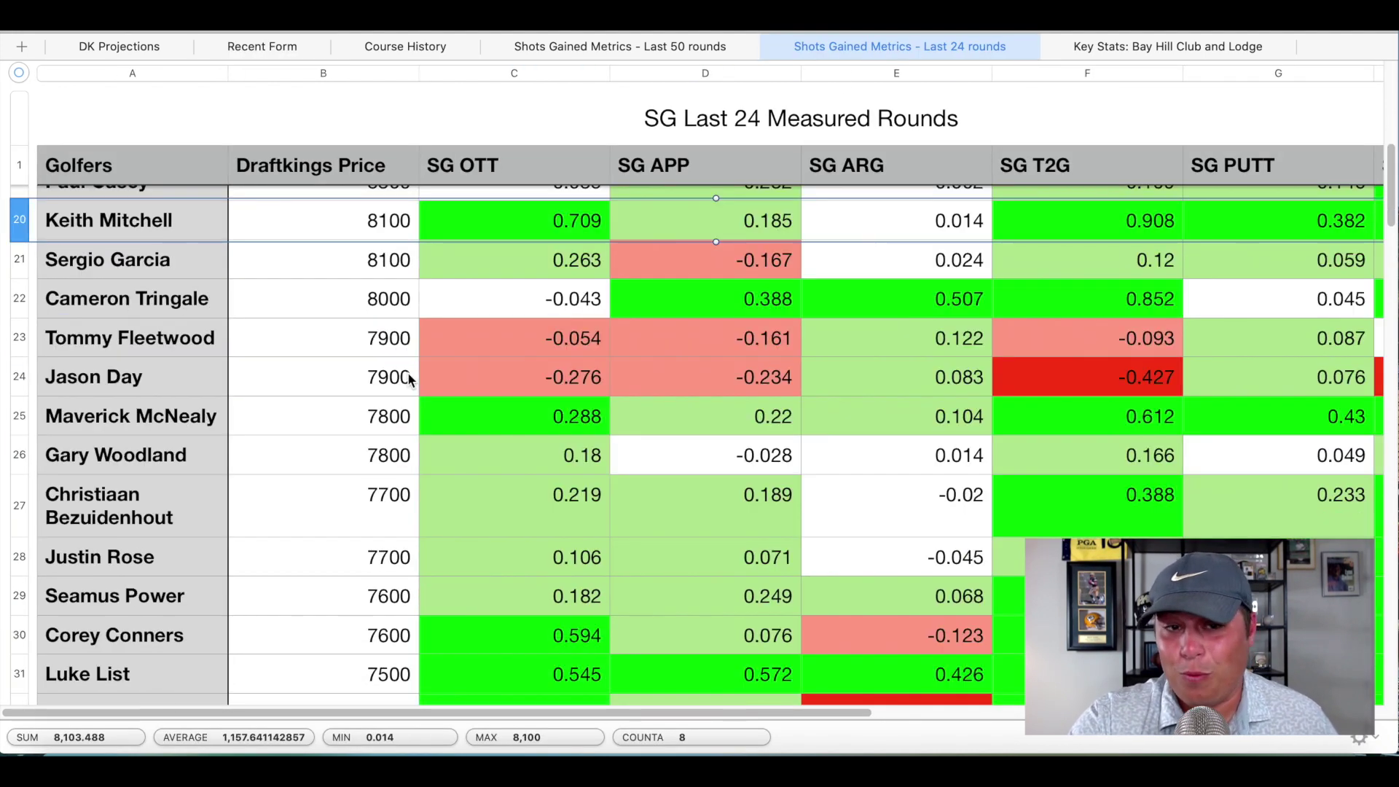
{"action": "scroll", "coordinate": [411, 379], "scroll_direction": "down", "scroll_amount": 3}
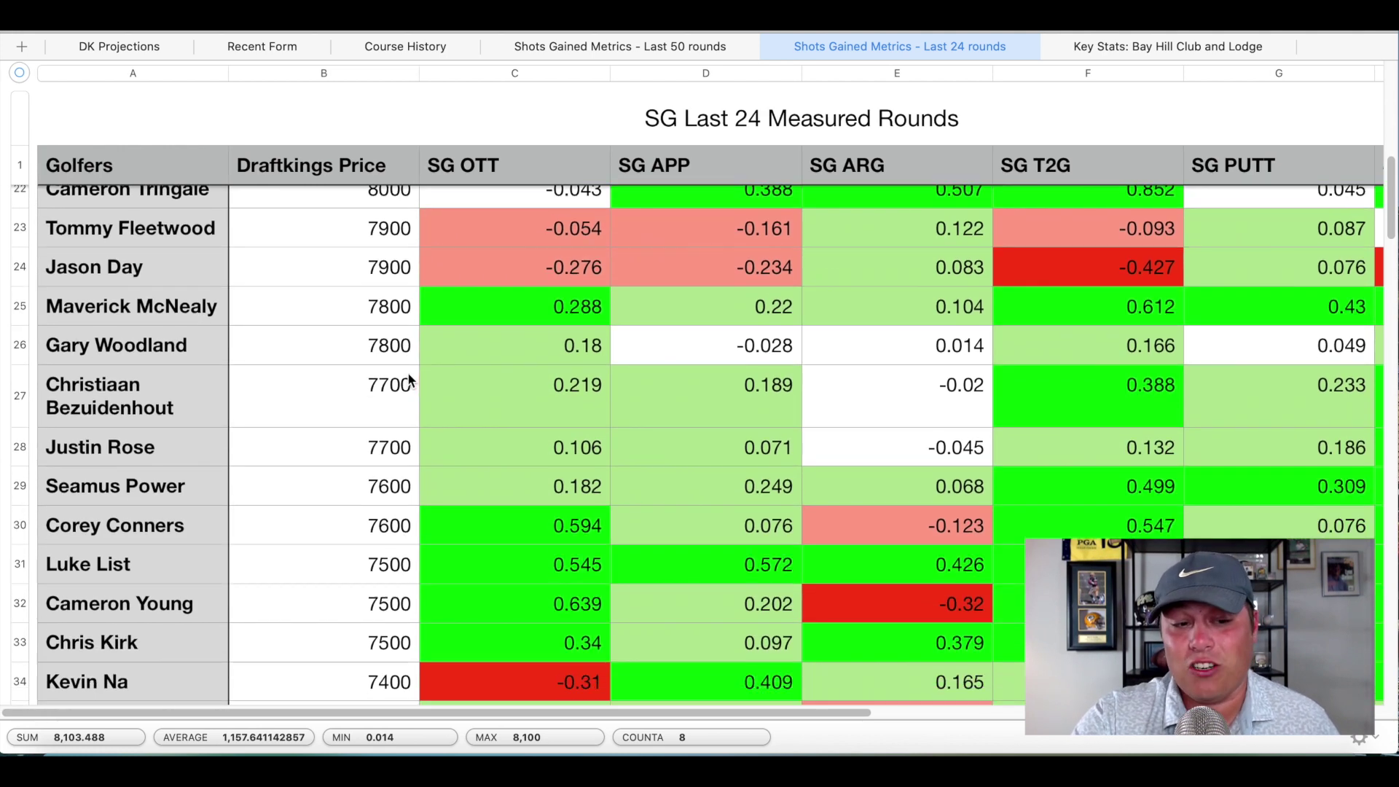
{"action": "left_click", "coordinate": [20, 506]}
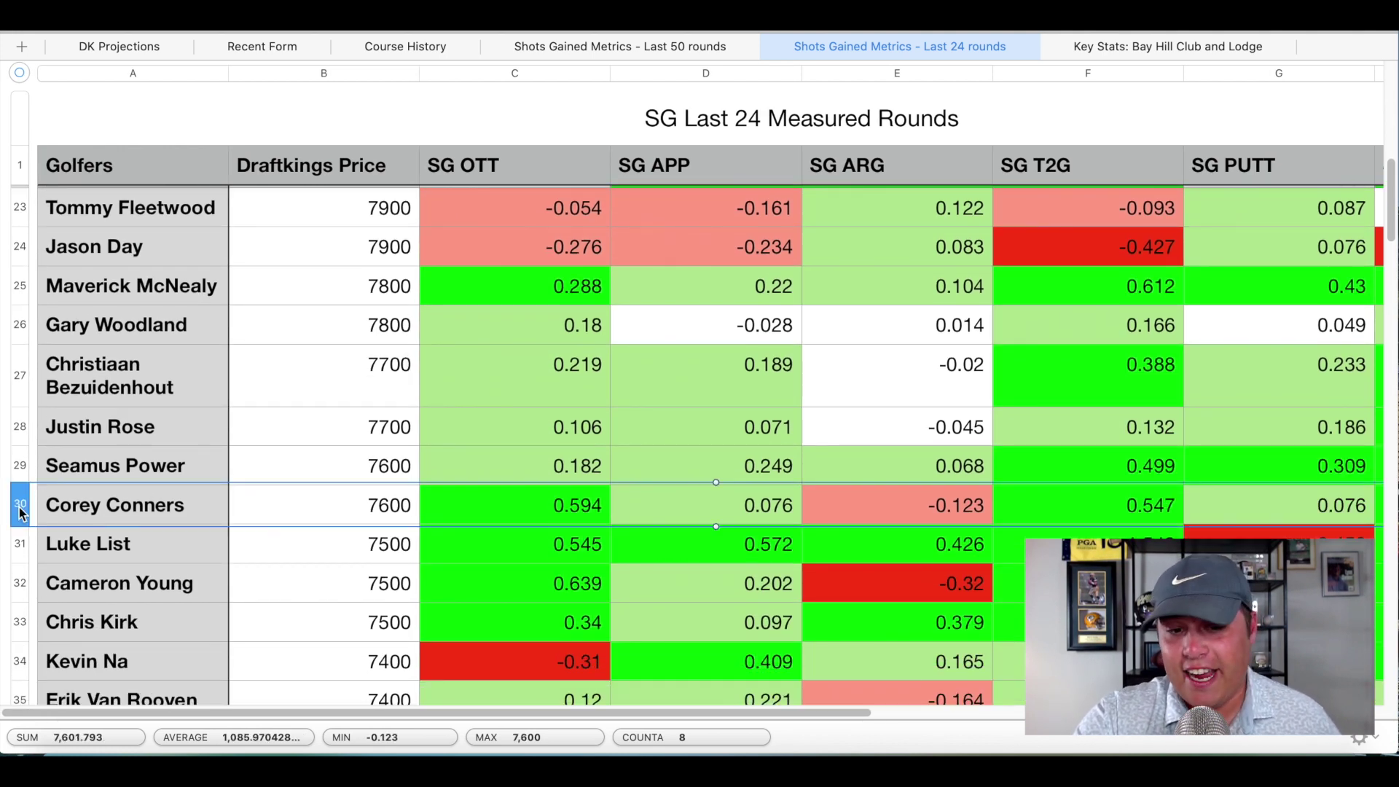
{"action": "left_click", "coordinate": [540, 519]}
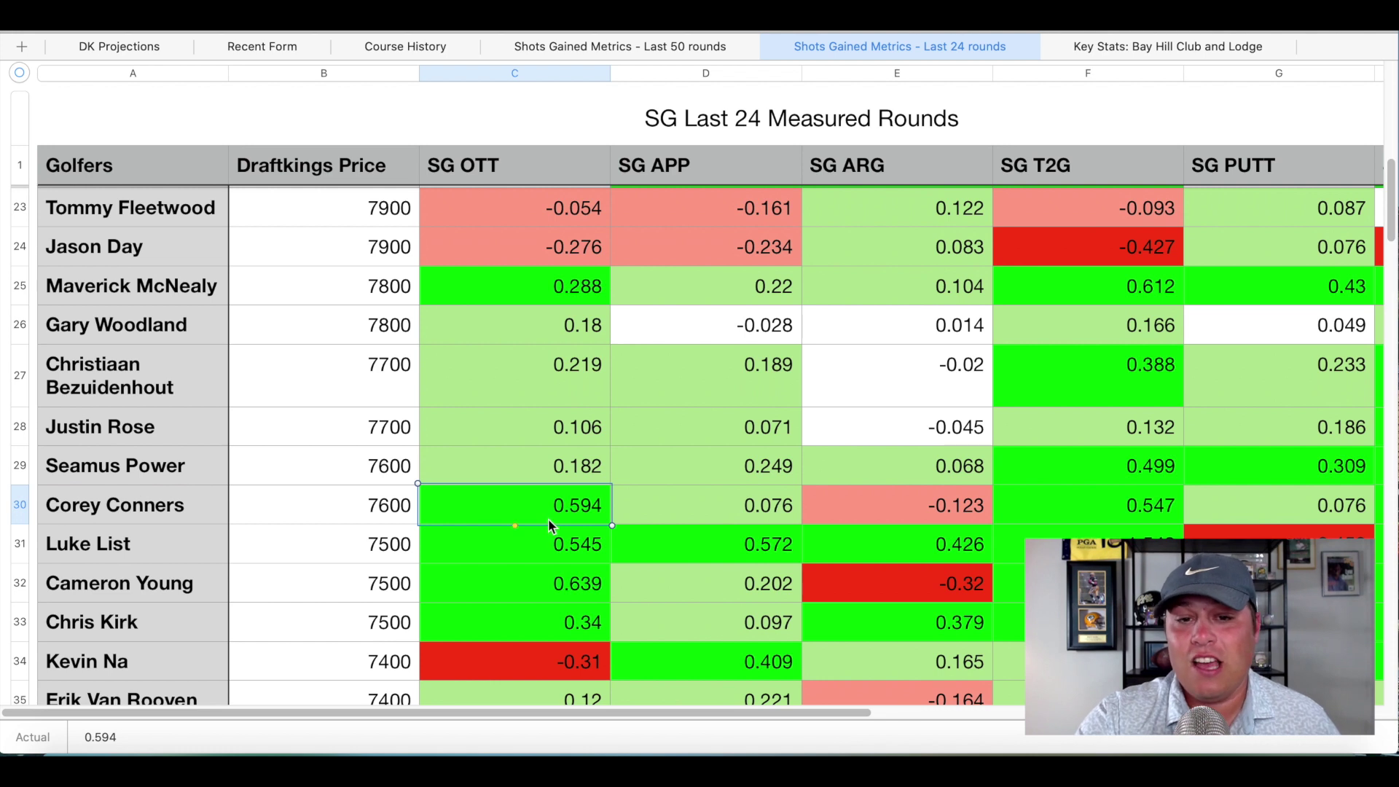
{"action": "left_click", "coordinate": [754, 505]}
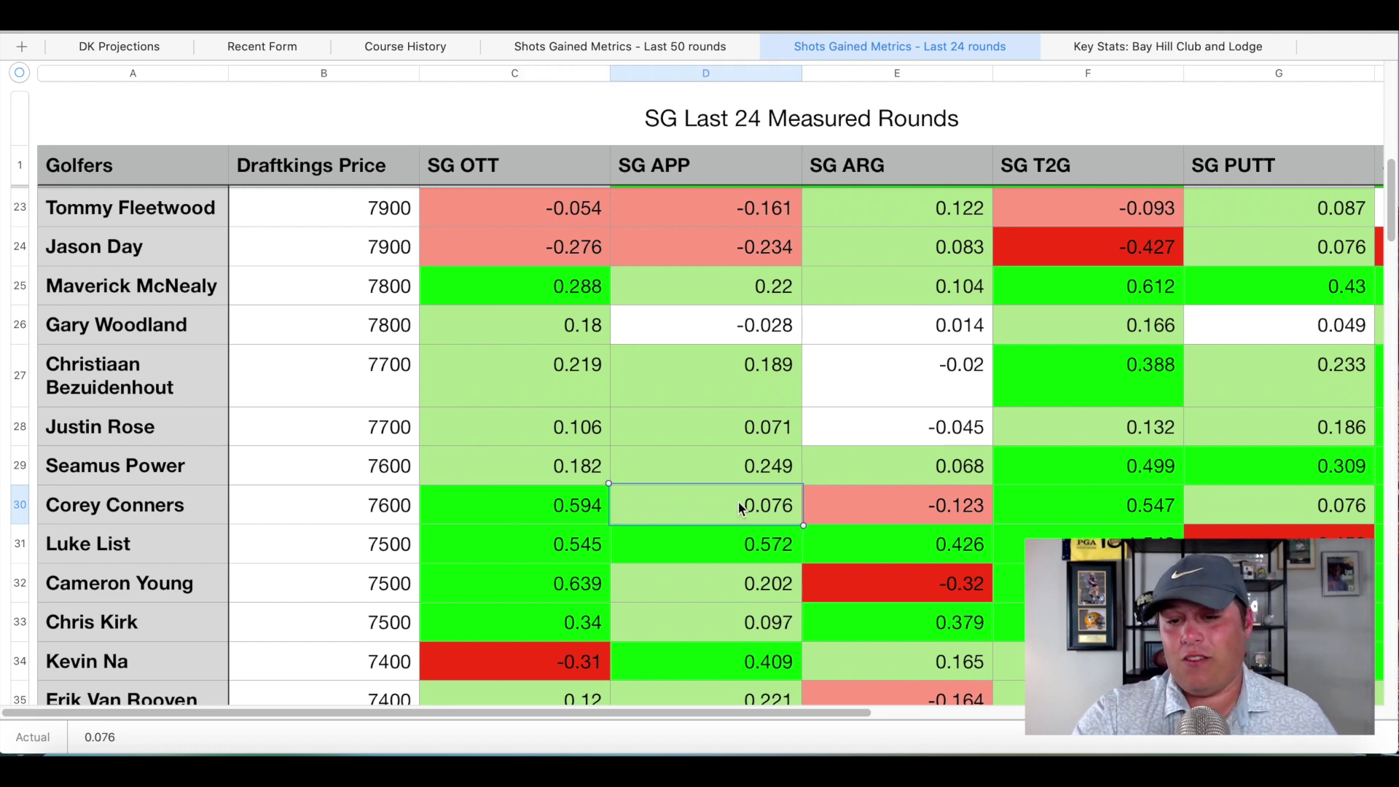
{"action": "left_click", "coordinate": [894, 501]}
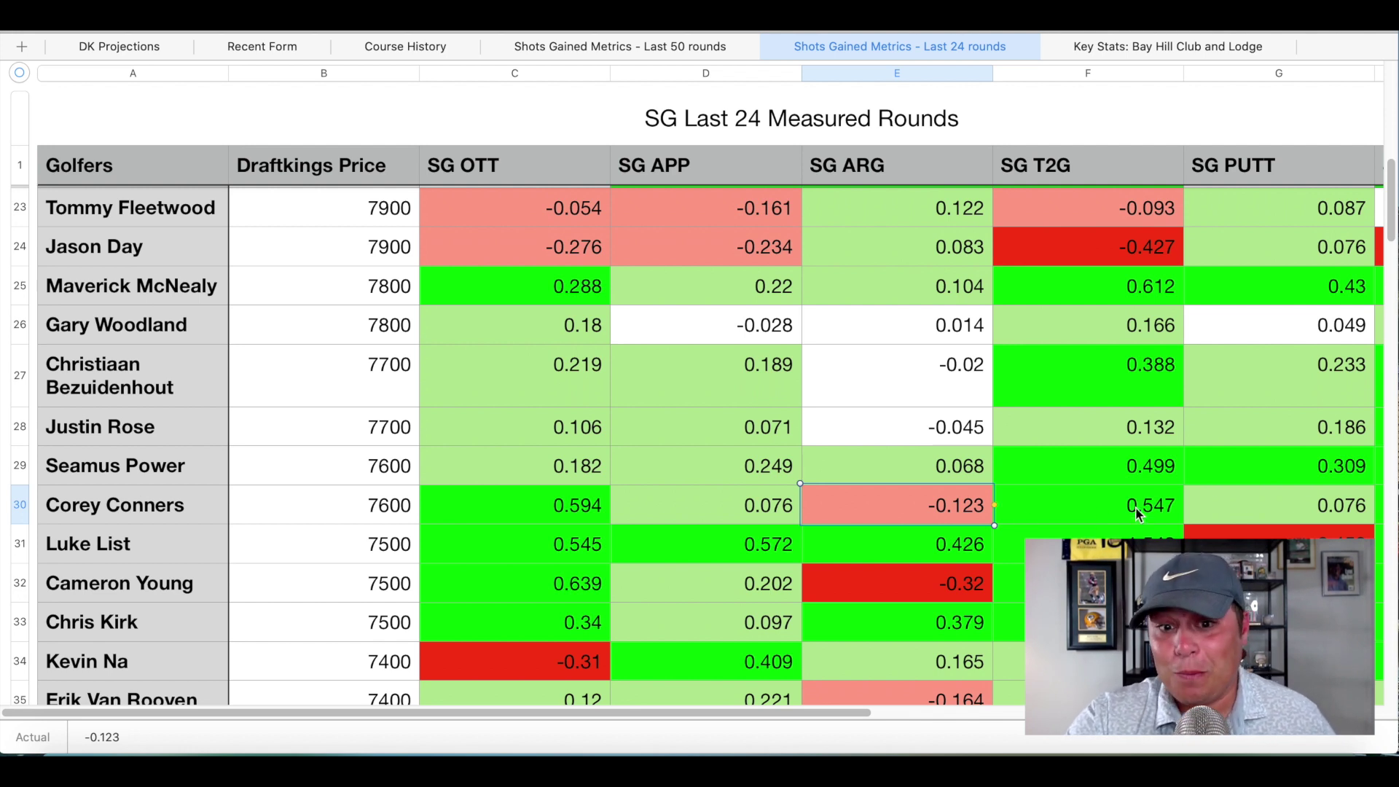
{"action": "left_click", "coordinate": [1295, 508]}
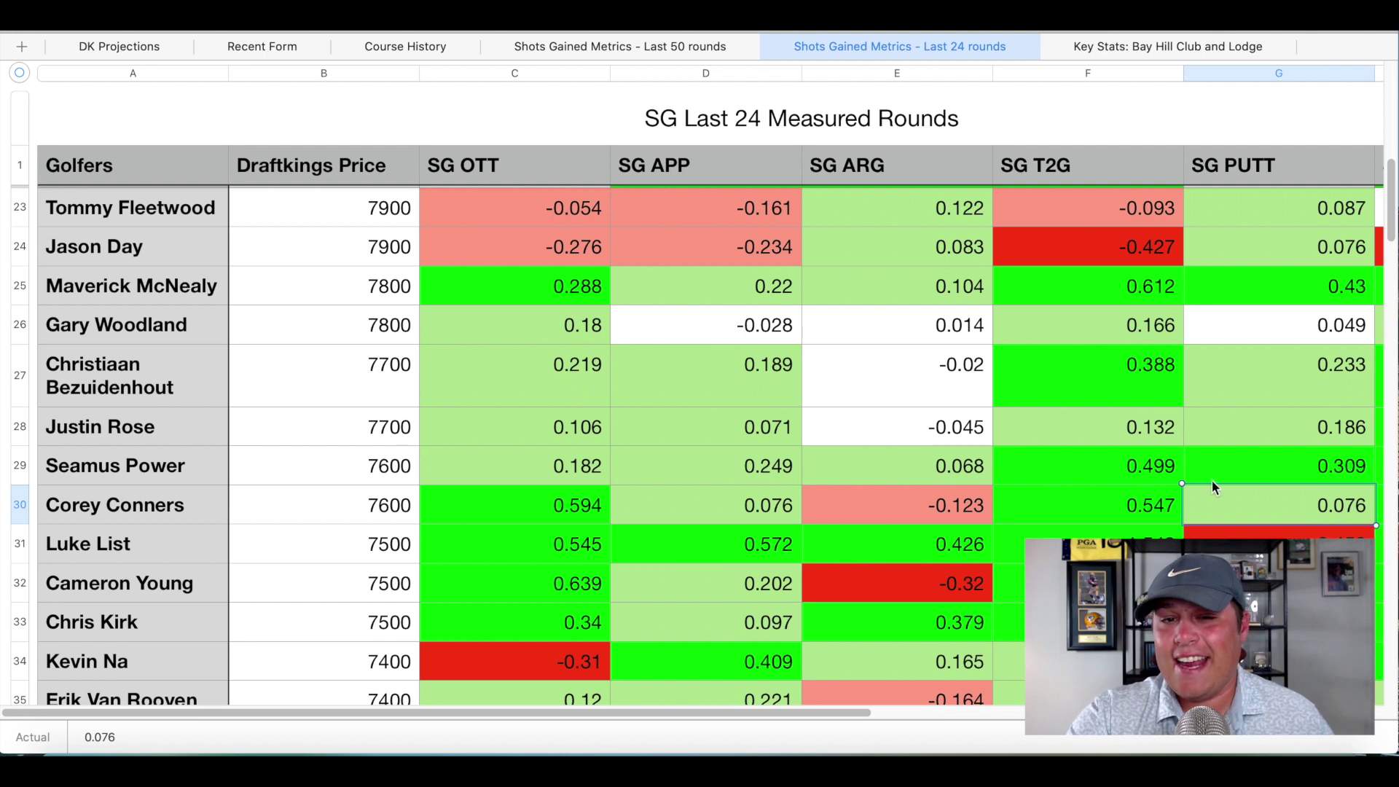
{"action": "left_click", "coordinate": [717, 510]}
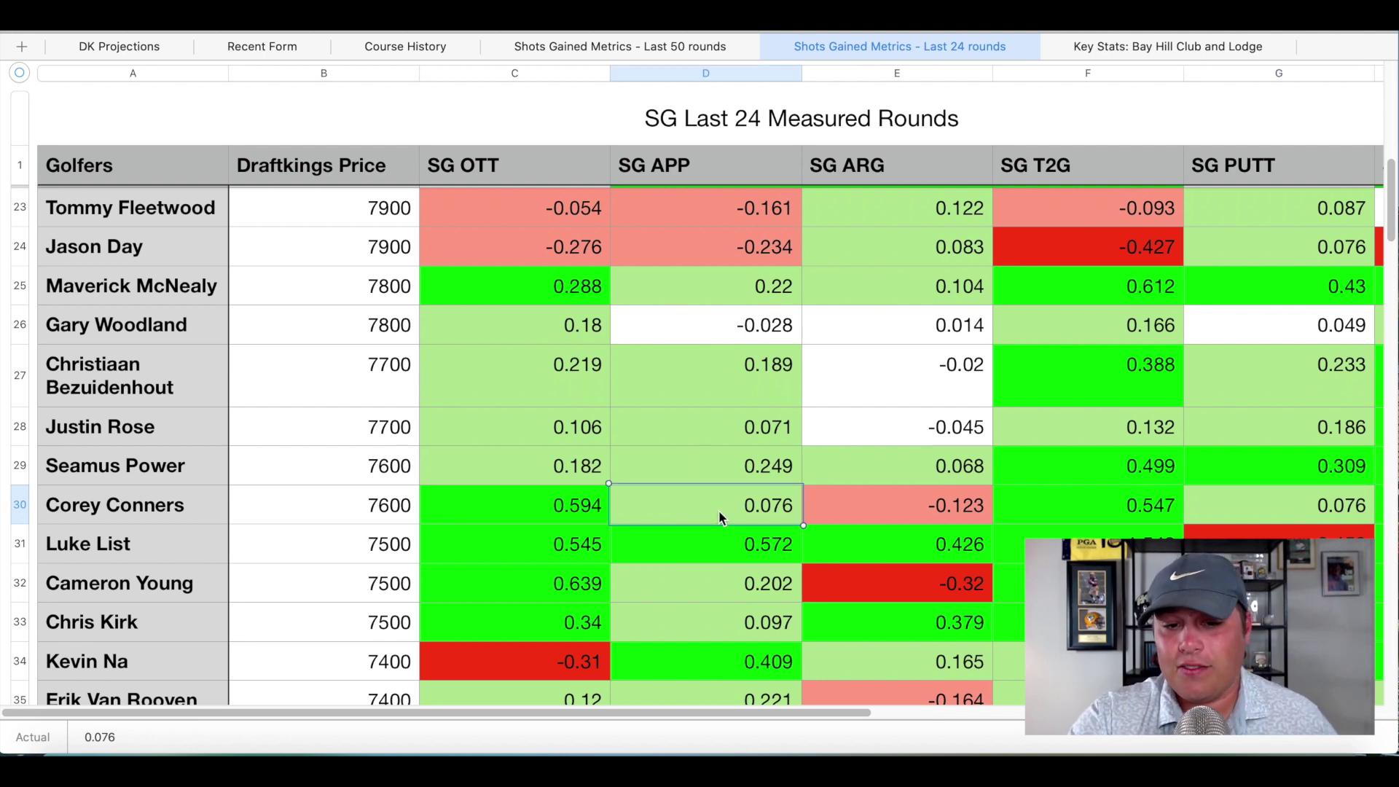
{"action": "left_click", "coordinate": [553, 501]}
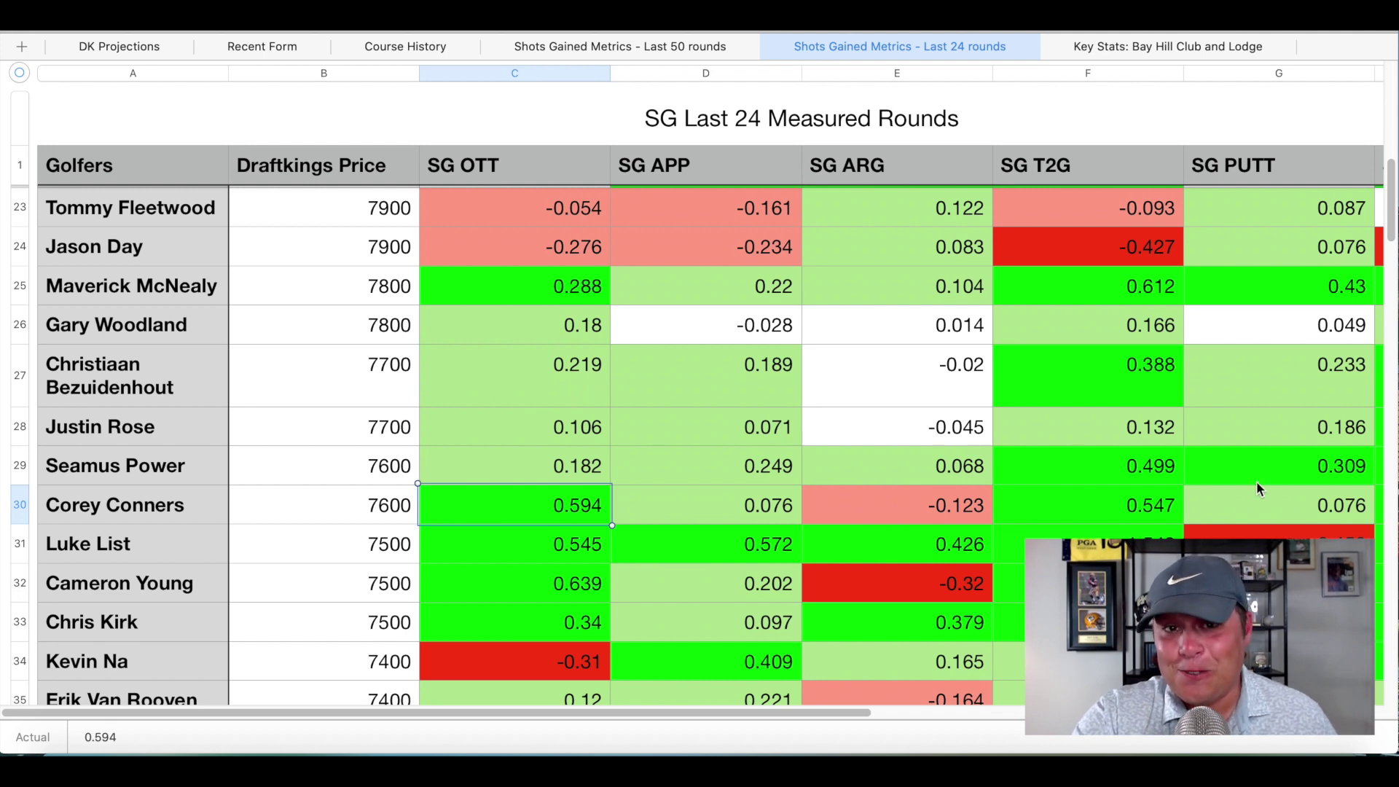
{"action": "left_click", "coordinate": [1255, 507]}
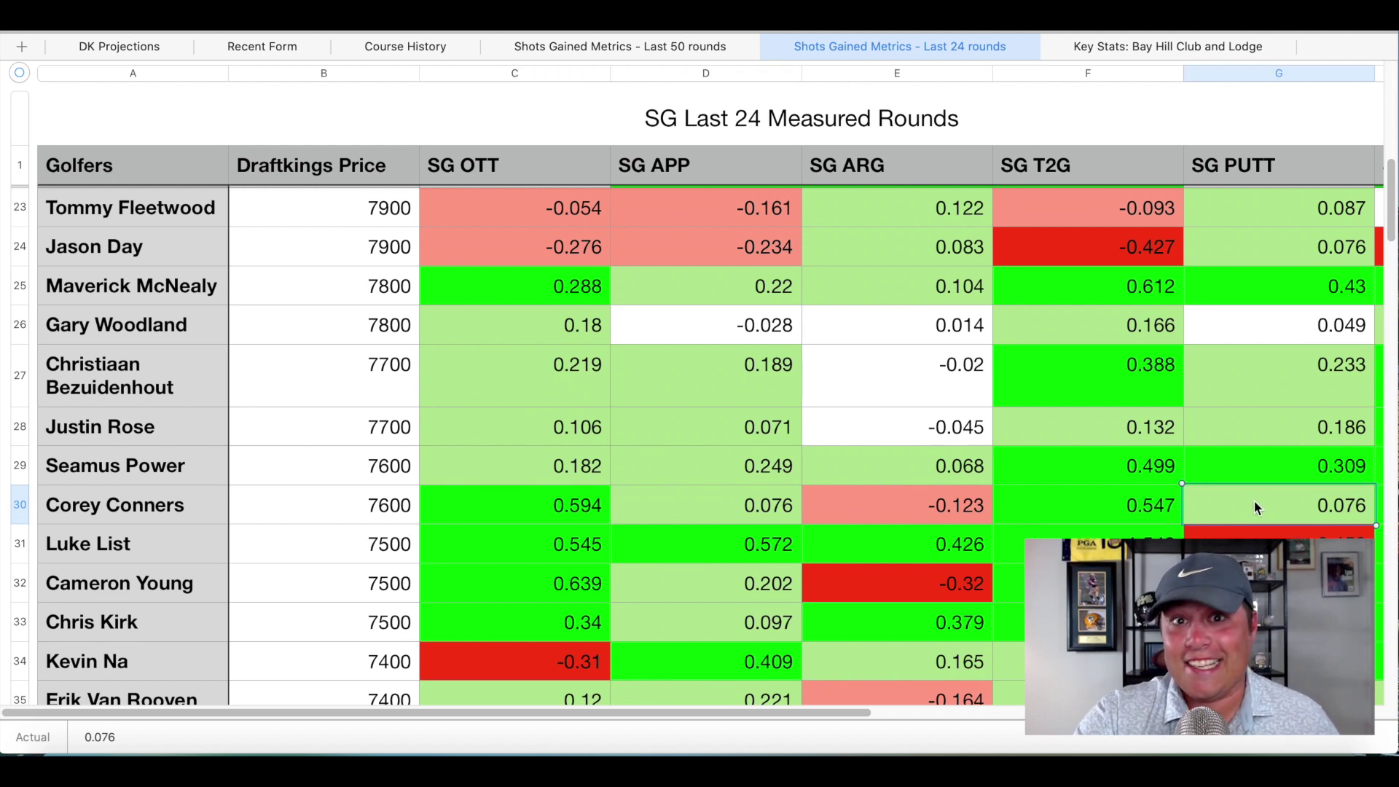
Step: Highlight Corey Conners' last-24-round row, then return to the DK projections and review his recent form rank
{"action": "left_click", "coordinate": [16, 514]}
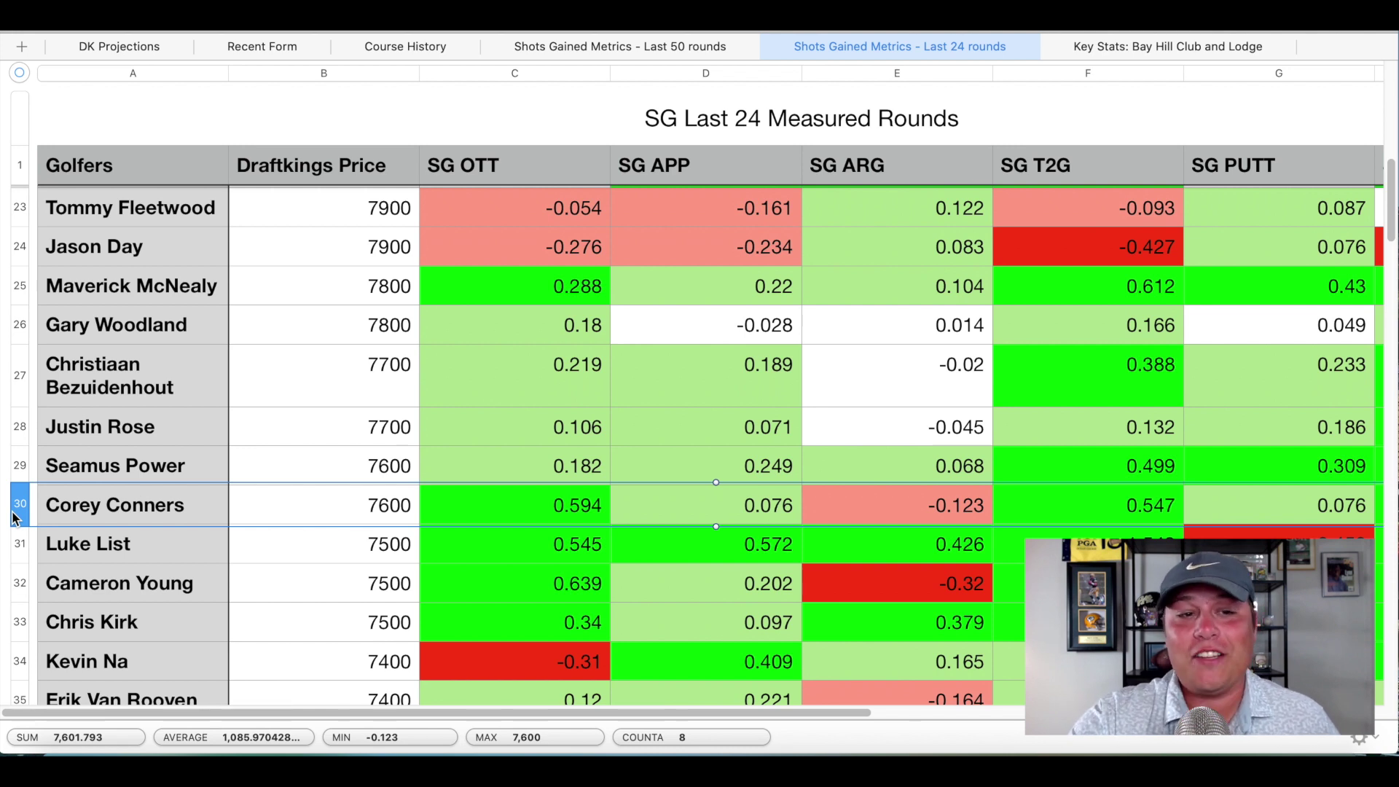
{"action": "left_click", "coordinate": [83, 47]}
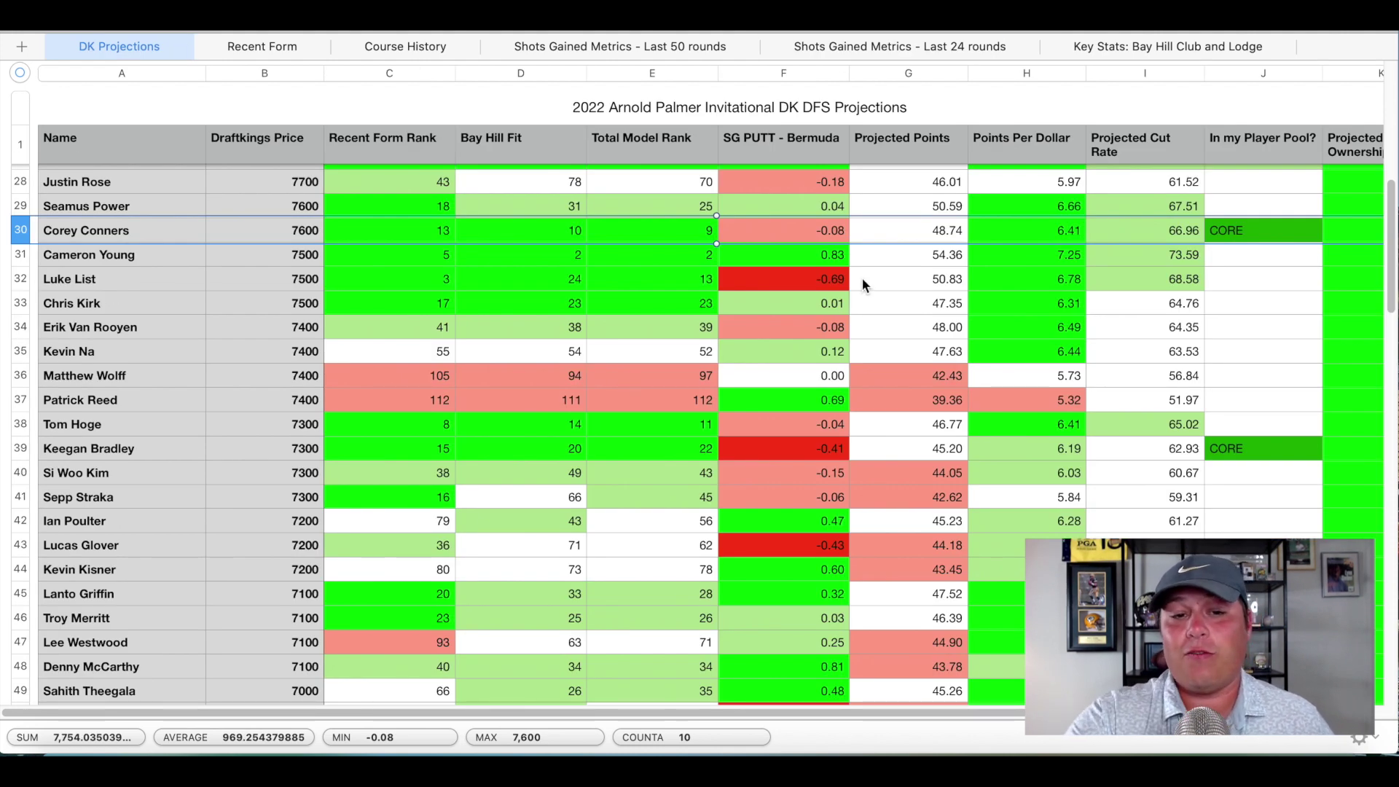
{"action": "left_click", "coordinate": [412, 234]}
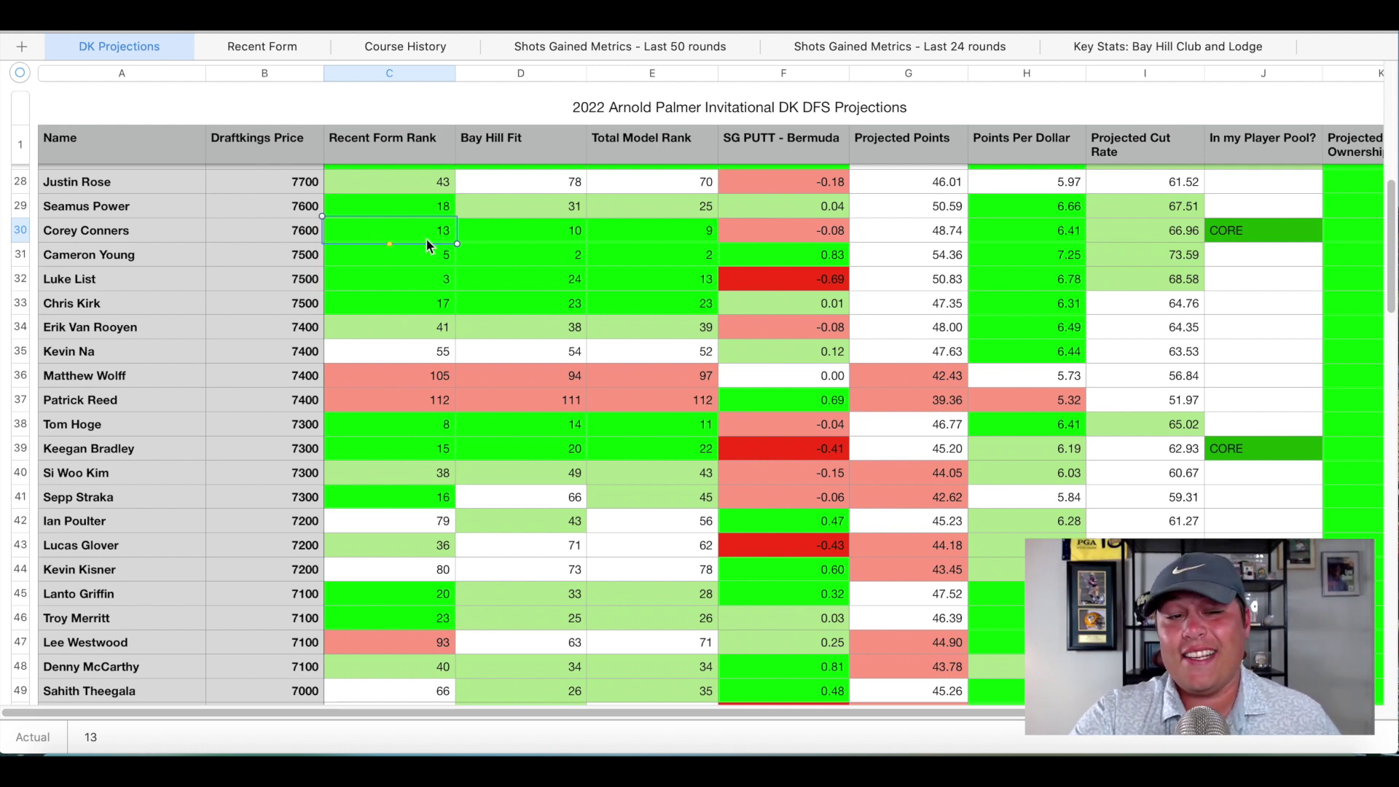
{"action": "left_click", "coordinate": [21, 230]}
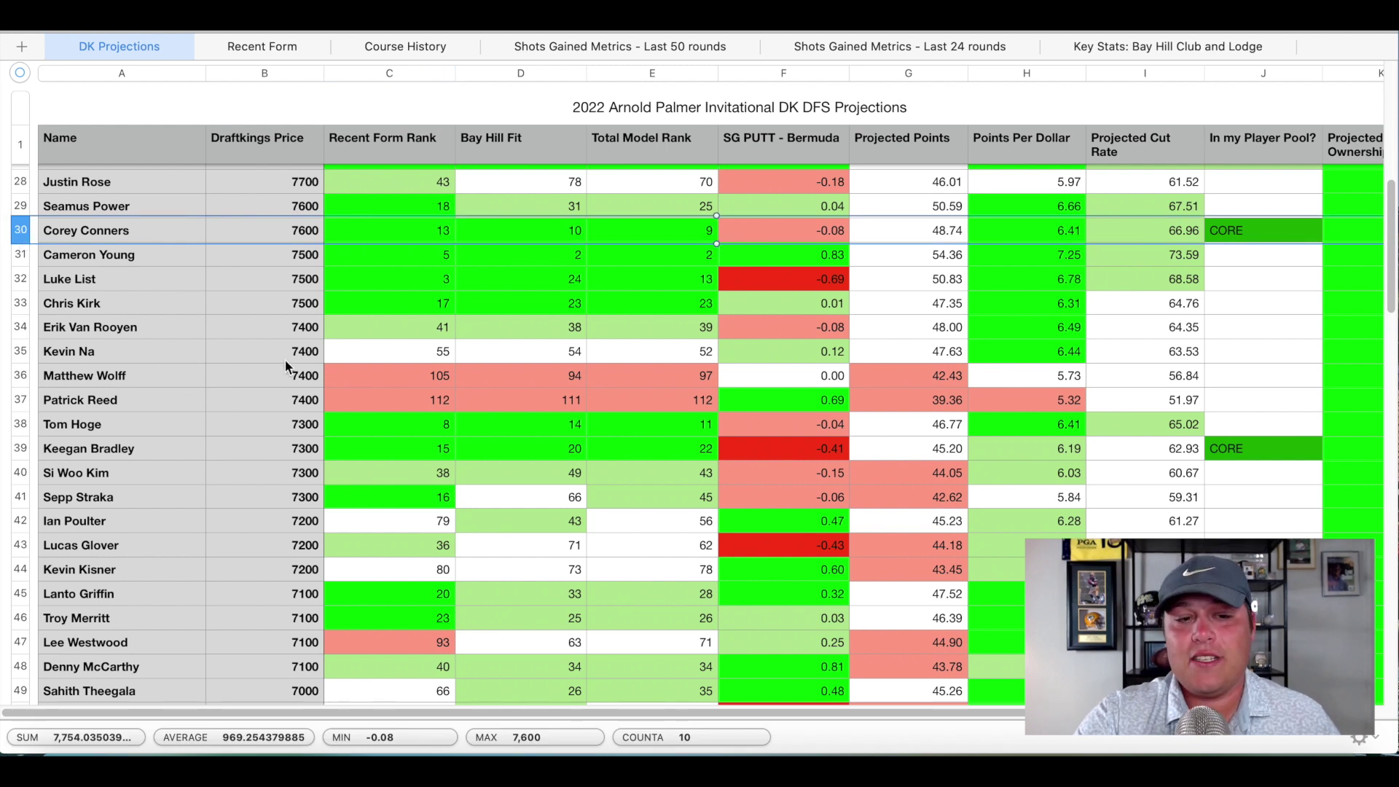
Step: Find Keegan Bradley, the core play priced at 7300, in the DK projections and highlight his row
{"action": "scroll", "coordinate": [285, 360], "scroll_direction": "down", "scroll_amount": 10}
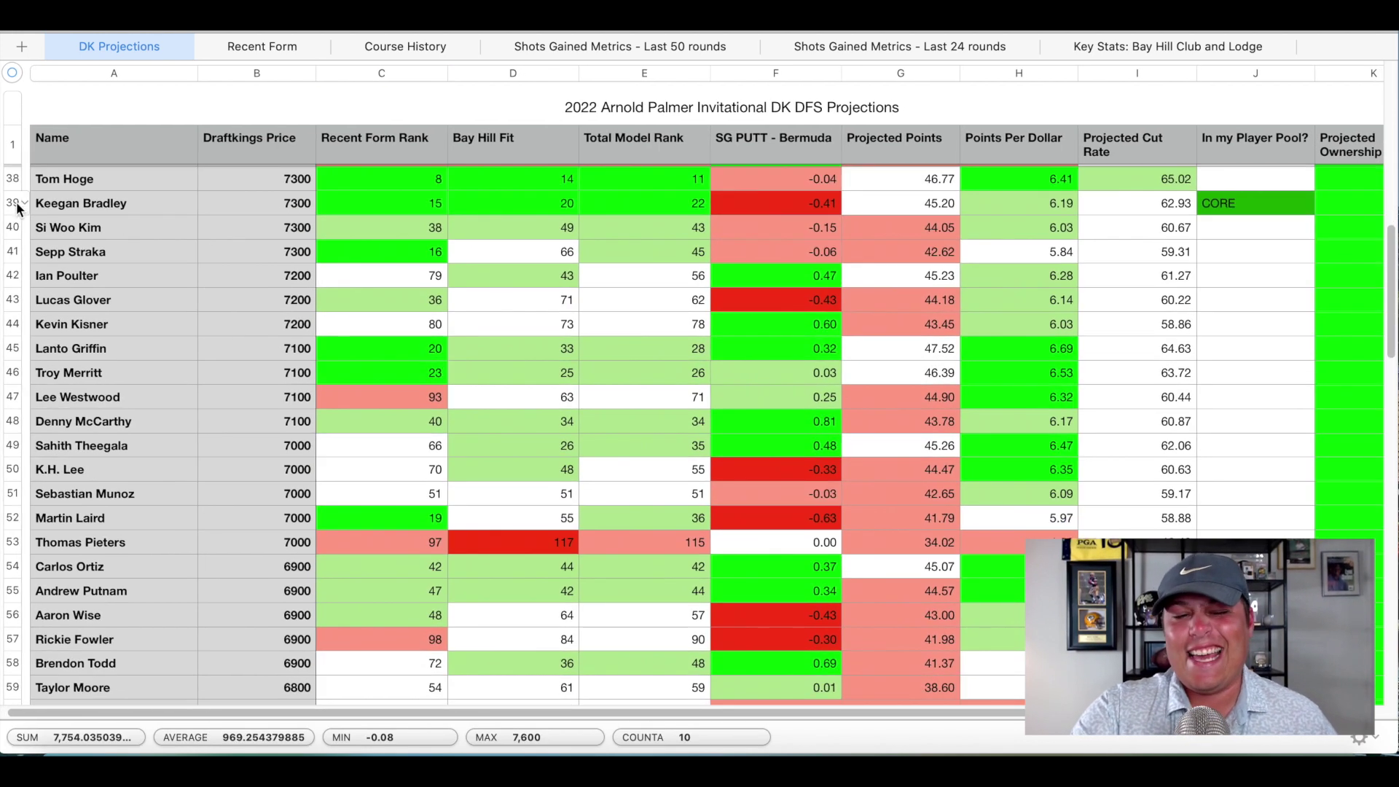
{"action": "left_click", "coordinate": [13, 203]}
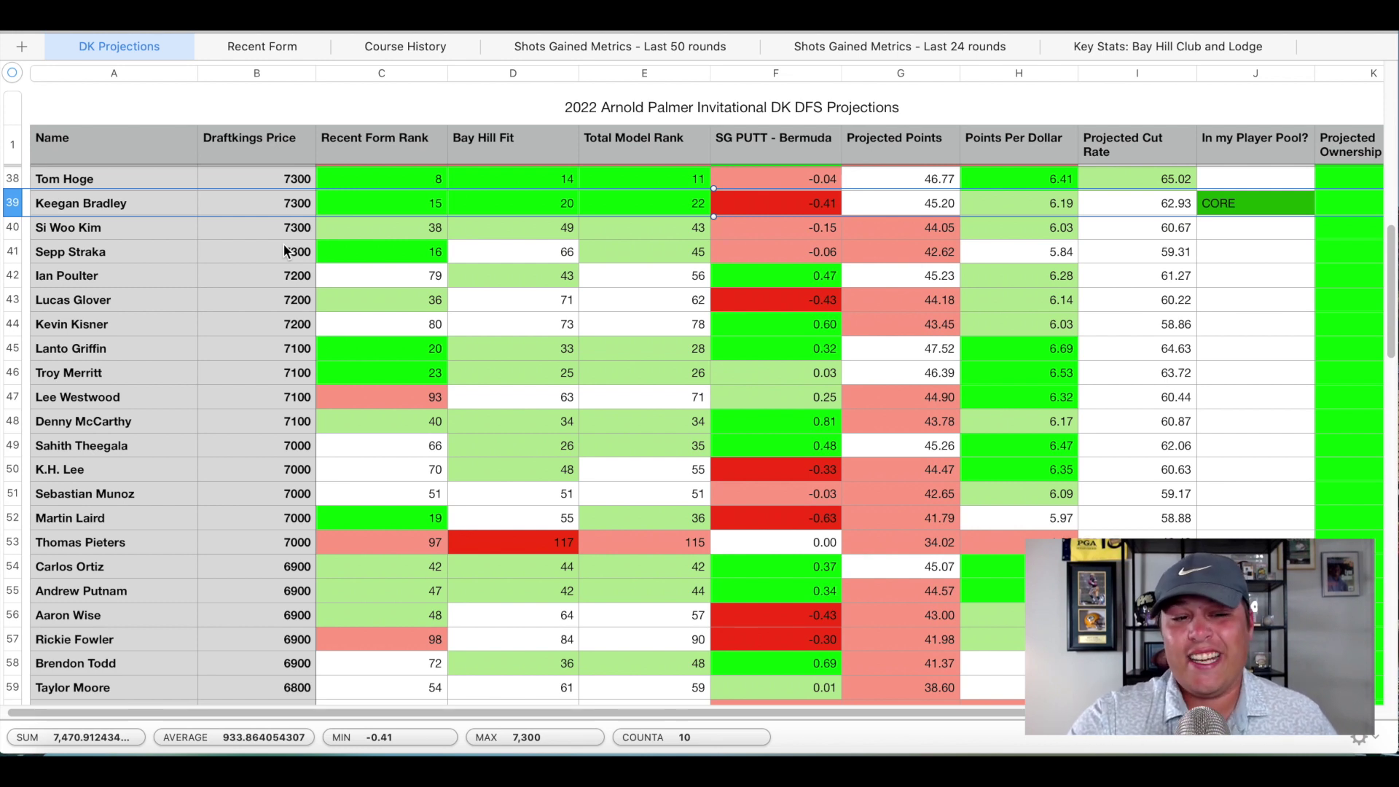
Step: Review Keegan Bradley's course history at the Arnold Palmer Invitational for each year from 2021 back to 2017
{"action": "left_click", "coordinate": [404, 38]}
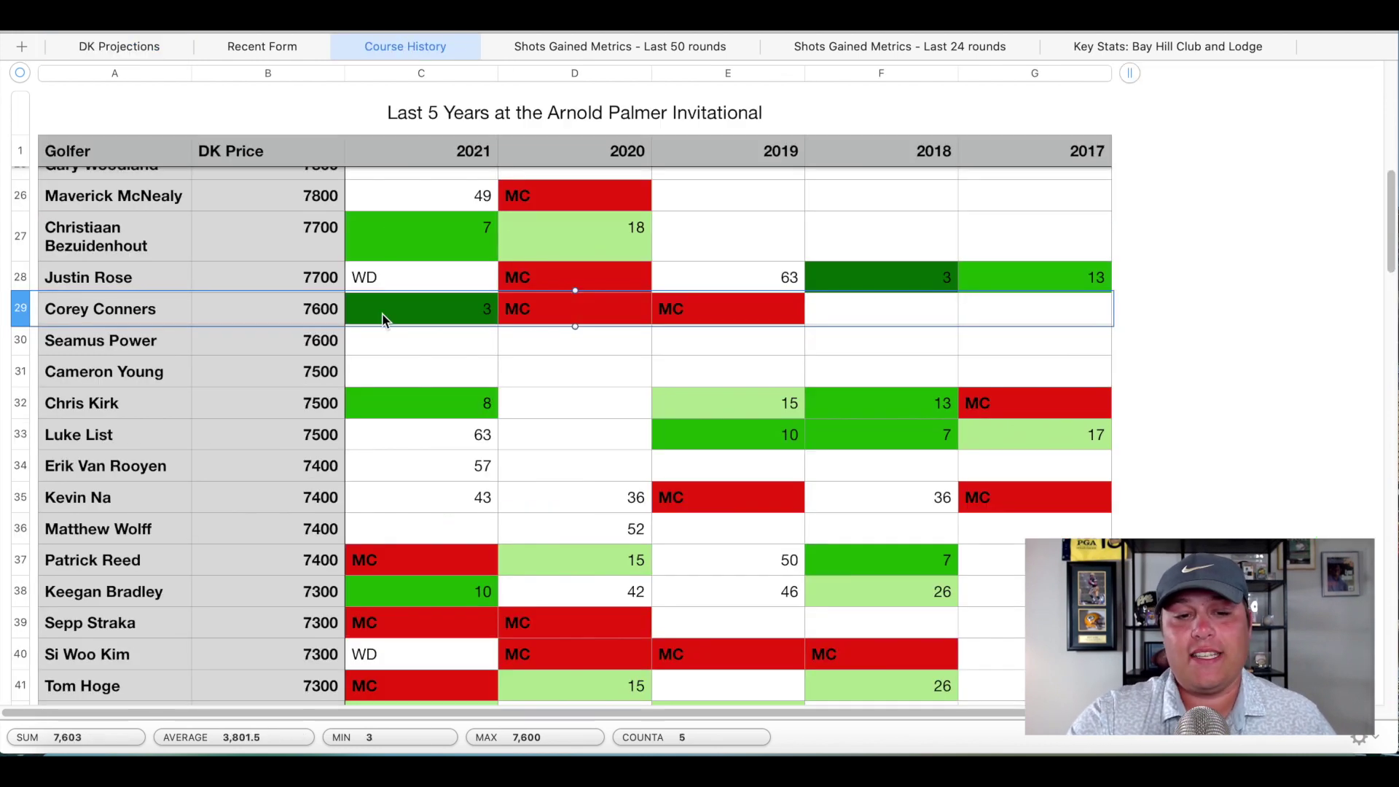
{"action": "scroll", "coordinate": [382, 313], "scroll_direction": "down", "scroll_amount": 5}
{"action": "scroll", "coordinate": [382, 321], "scroll_direction": "down", "scroll_amount": 5}
{"action": "scroll", "coordinate": [382, 317], "scroll_direction": "up", "scroll_amount": 3}
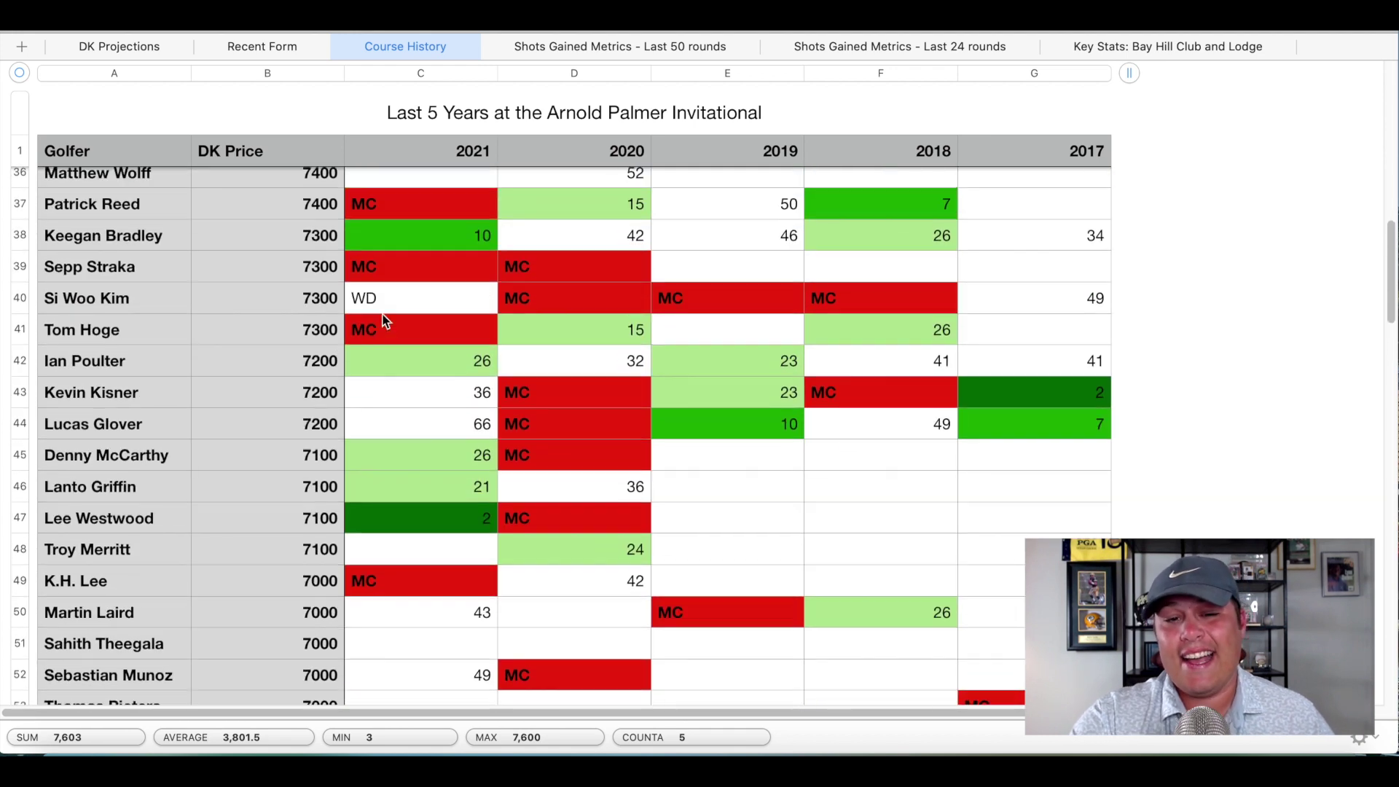
{"action": "left_click", "coordinate": [411, 240]}
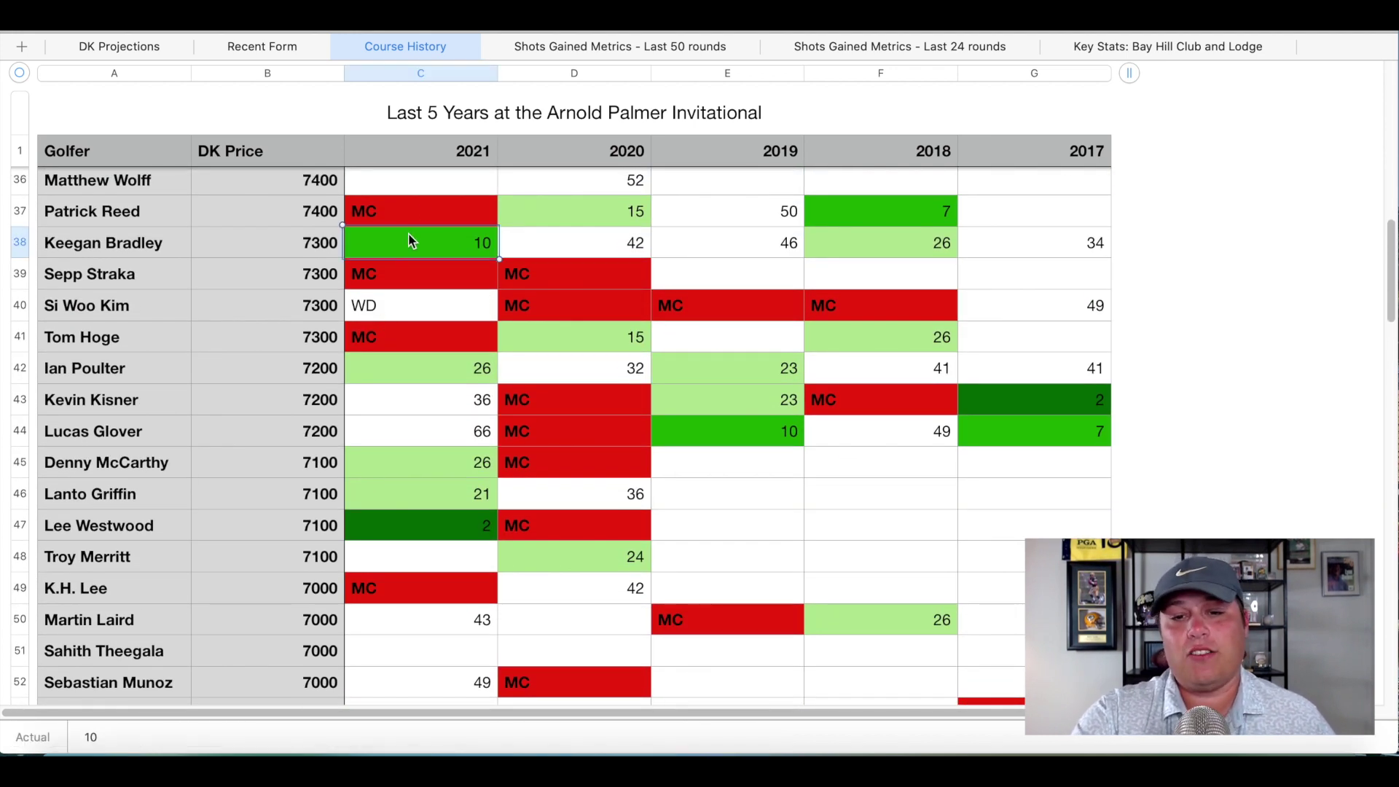
{"action": "key", "text": "Right"}
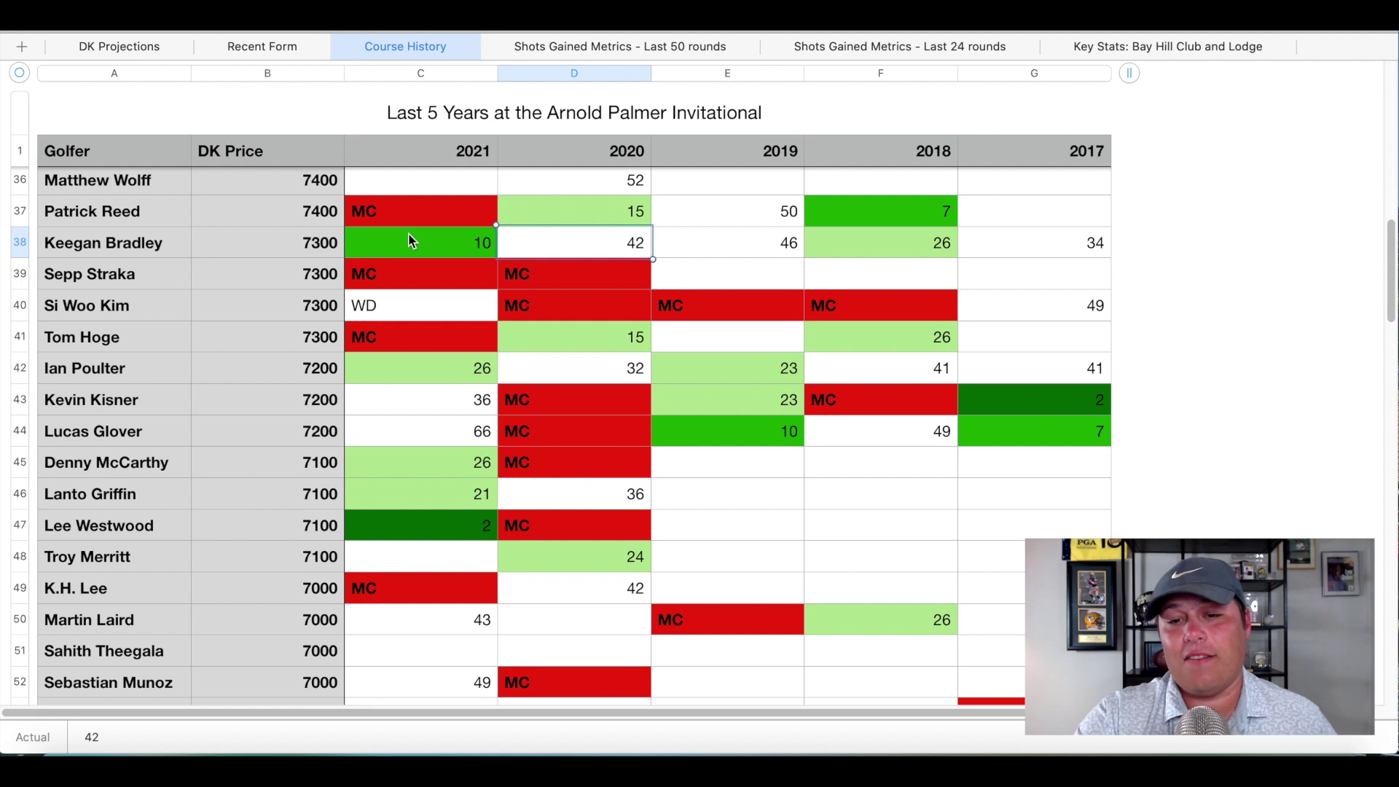
{"action": "key", "text": "Right"}
{"action": "key", "text": "Right"}
{"action": "key", "text": "Right"}
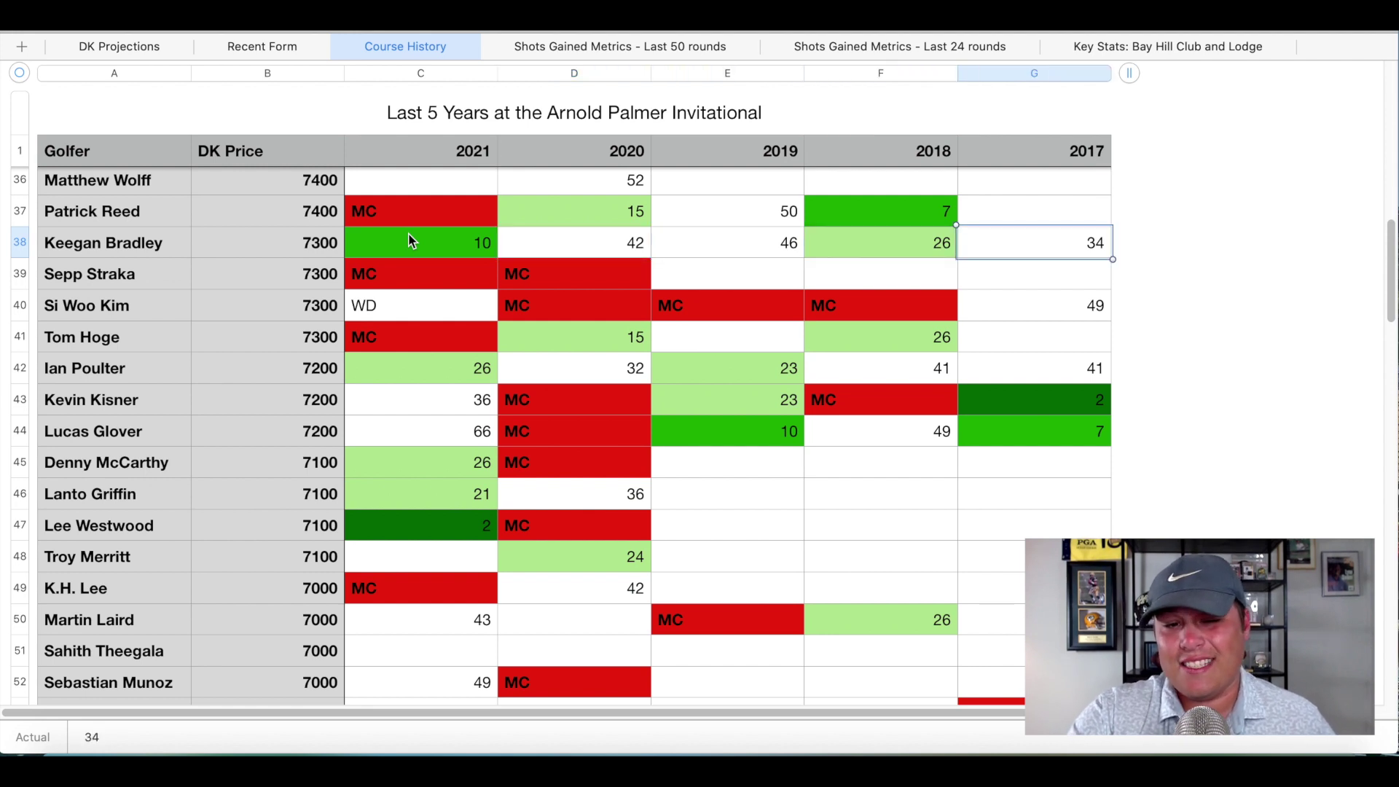
{"action": "key", "text": "Left"}
{"action": "key", "text": "Left"}
{"action": "key", "text": "Left"}
{"action": "key", "text": "Left"}
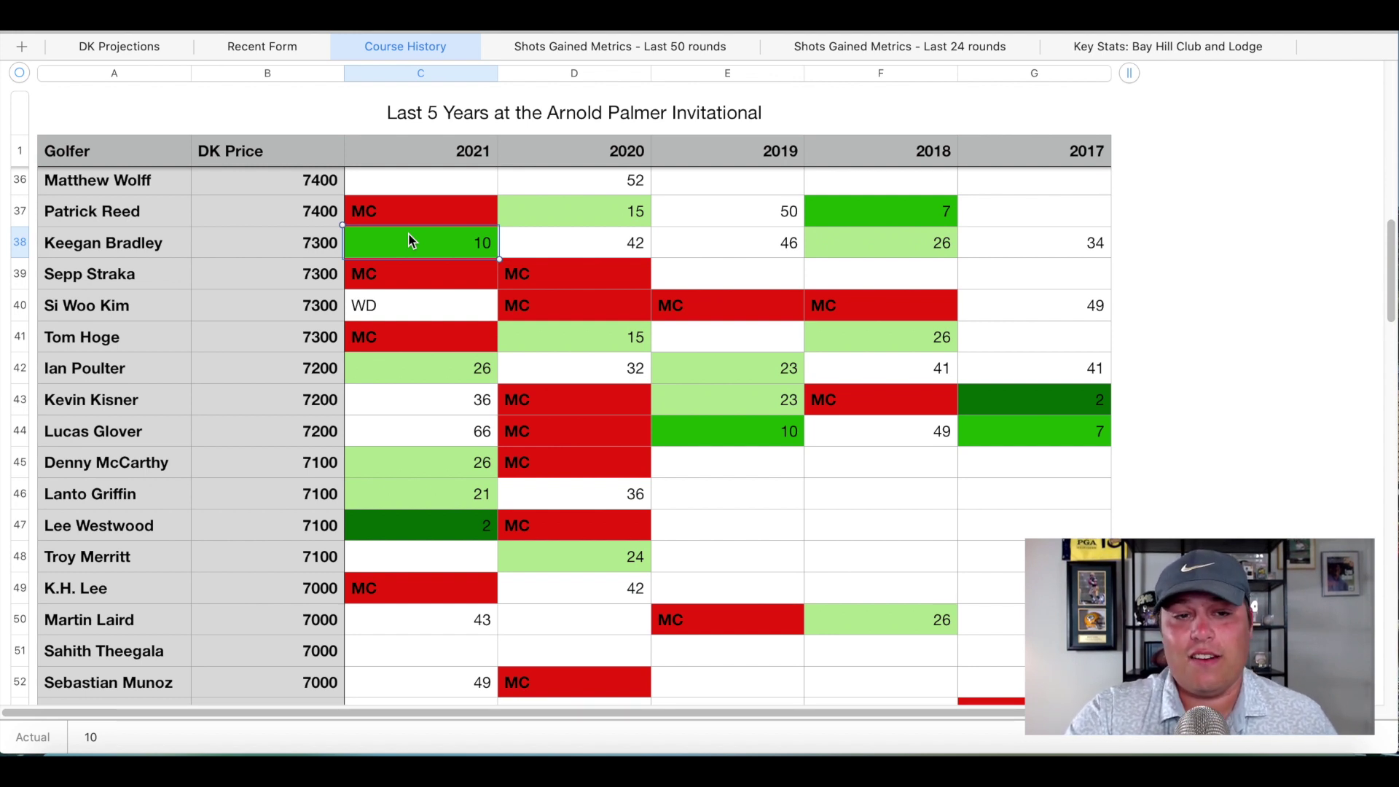
Step: Review Keegan Bradley's recent form across the Honda, Genesis, Waste Management, Pebble Beach and Farmers events
{"action": "left_click", "coordinate": [266, 48]}
{"action": "scroll", "coordinate": [370, 328], "scroll_direction": "down", "scroll_amount": 4}
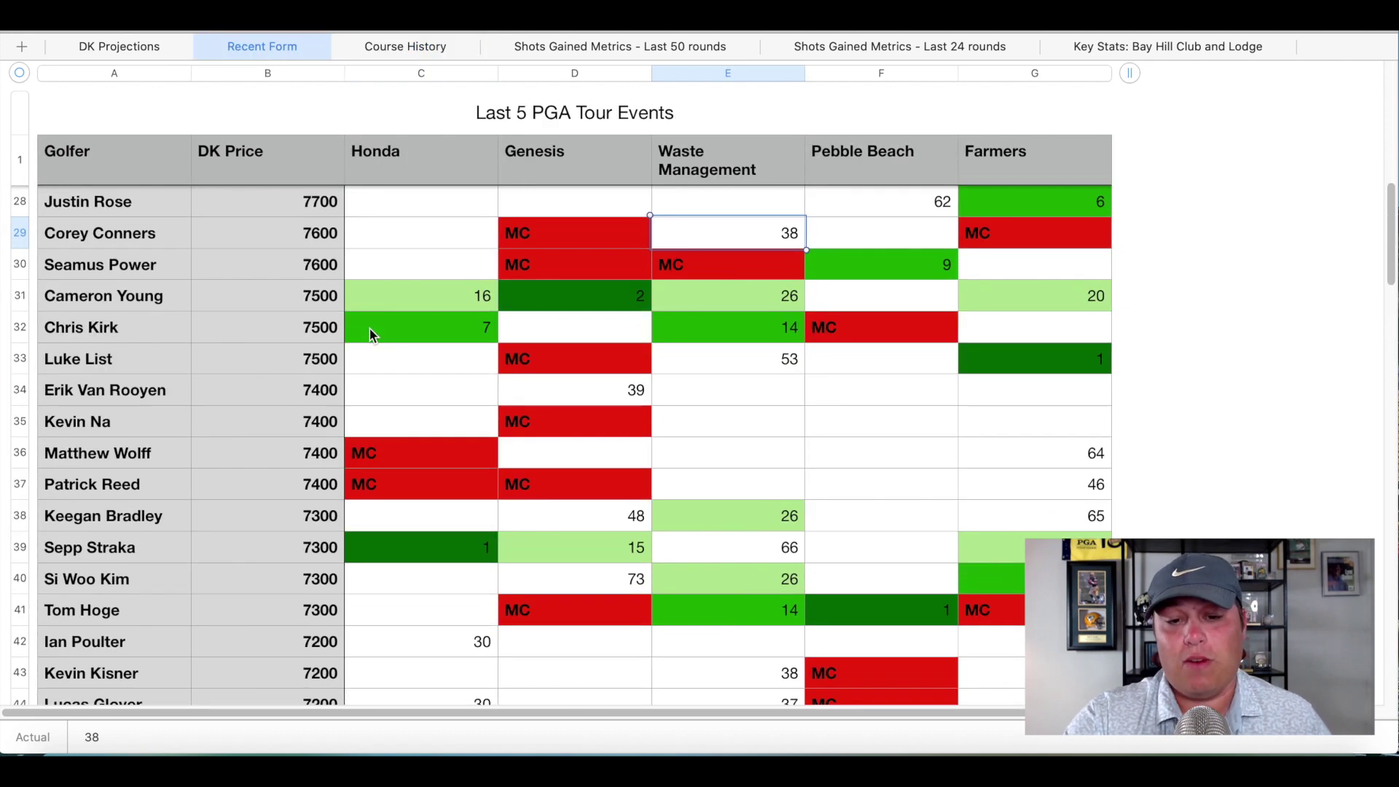
{"action": "left_click", "coordinate": [433, 502]}
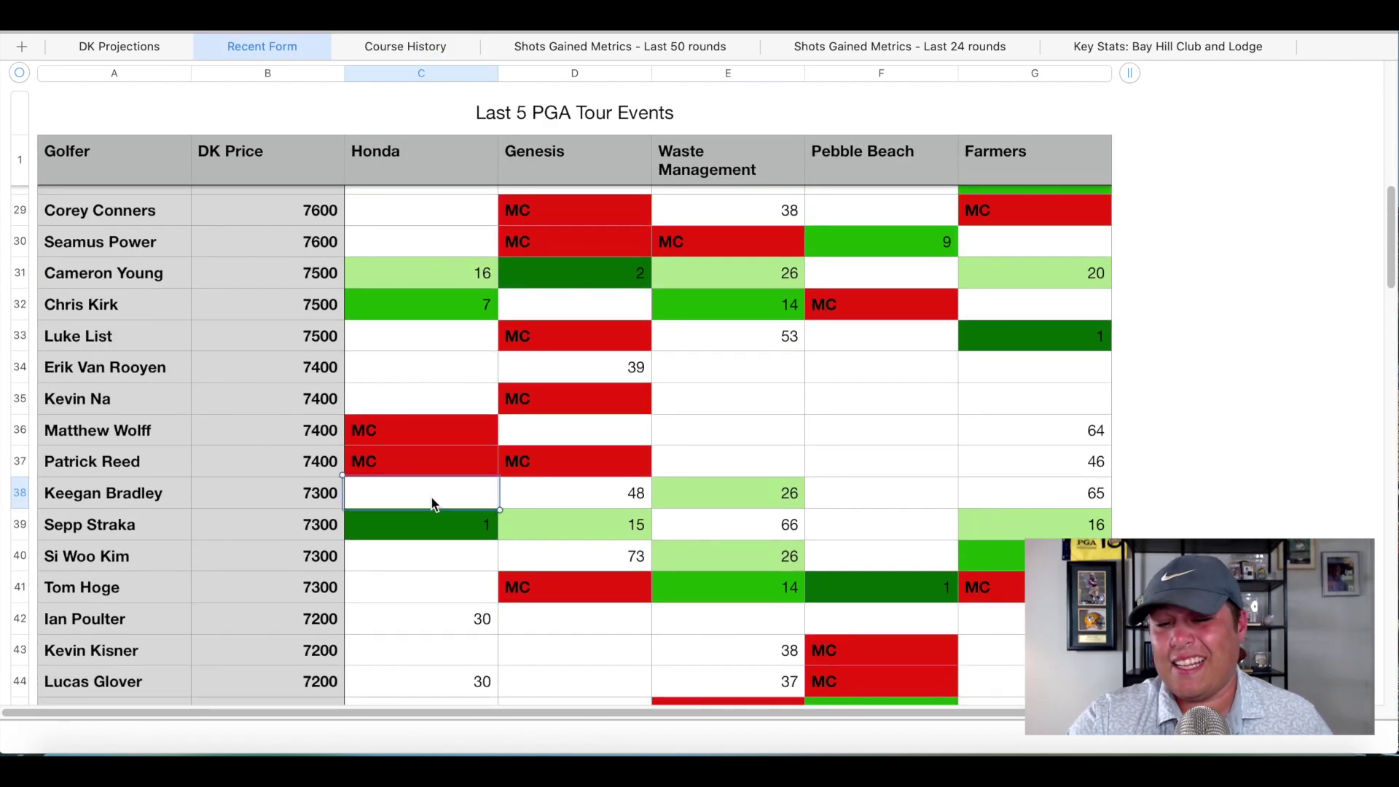
{"action": "key", "text": "Right"}
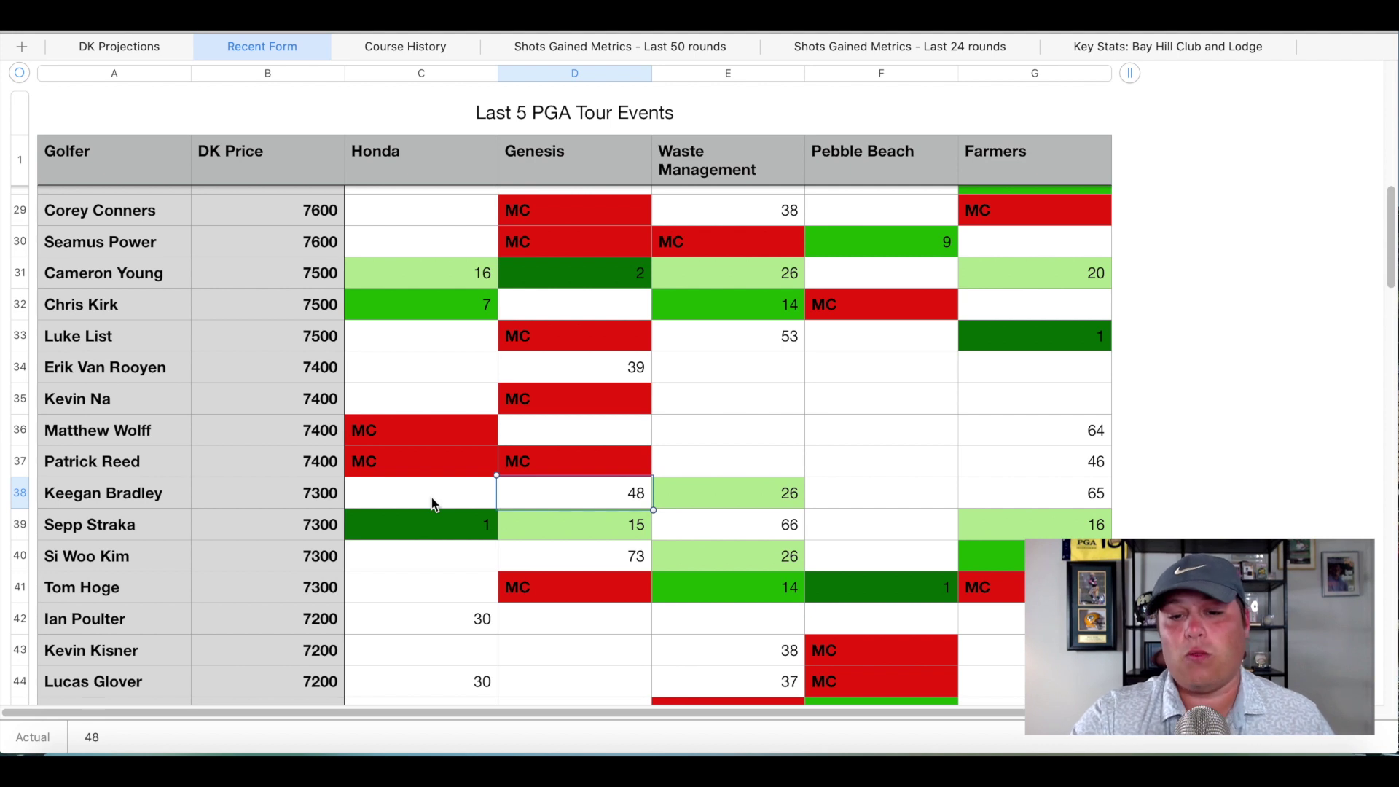
{"action": "key", "text": "Right"}
{"action": "key", "text": "Right"}
{"action": "key", "text": "Right"}
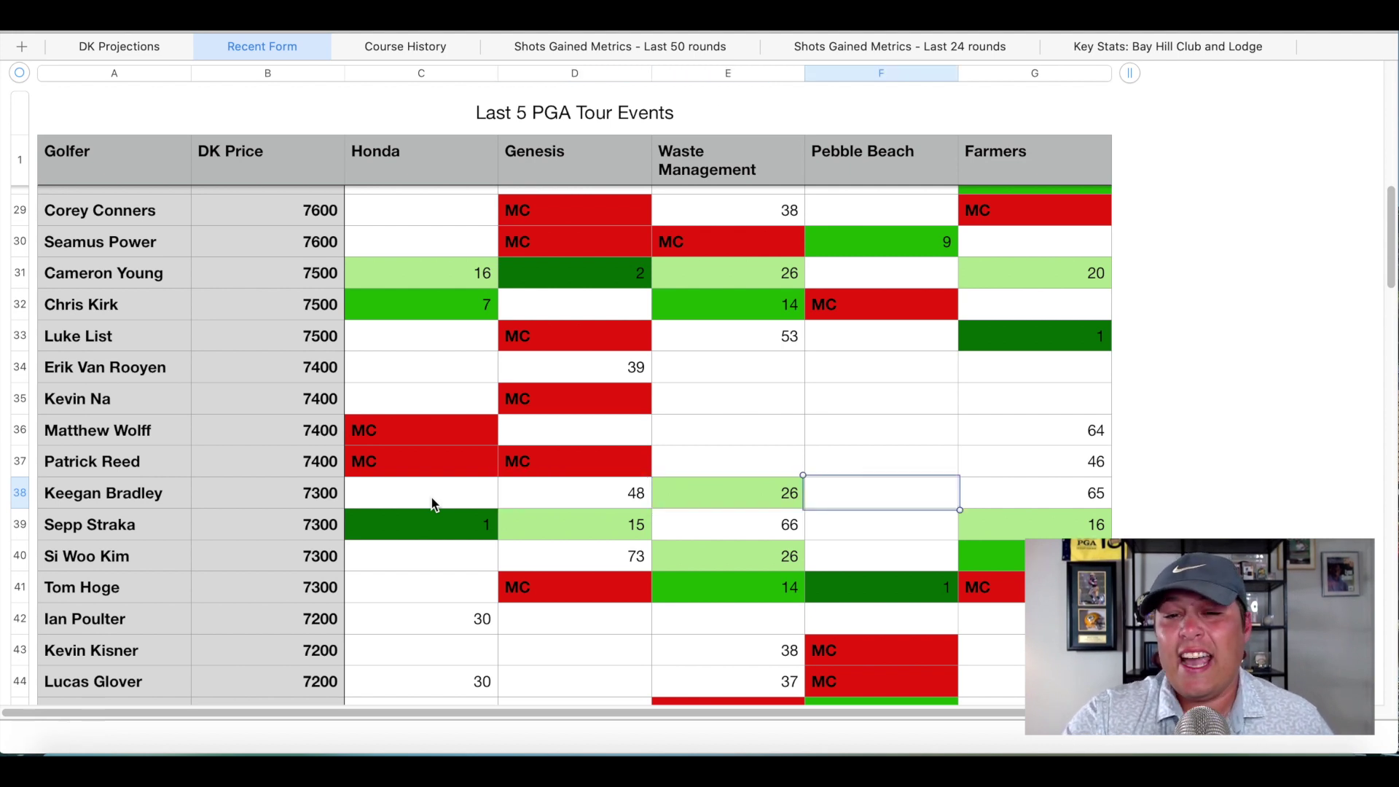
Step: Examine Keegan Bradley's last-24-round shots gained off the tee, on approach, around the green and putting
{"action": "left_click", "coordinate": [903, 47]}
{"action": "scroll", "coordinate": [240, 336], "scroll_direction": "down", "scroll_amount": 5}
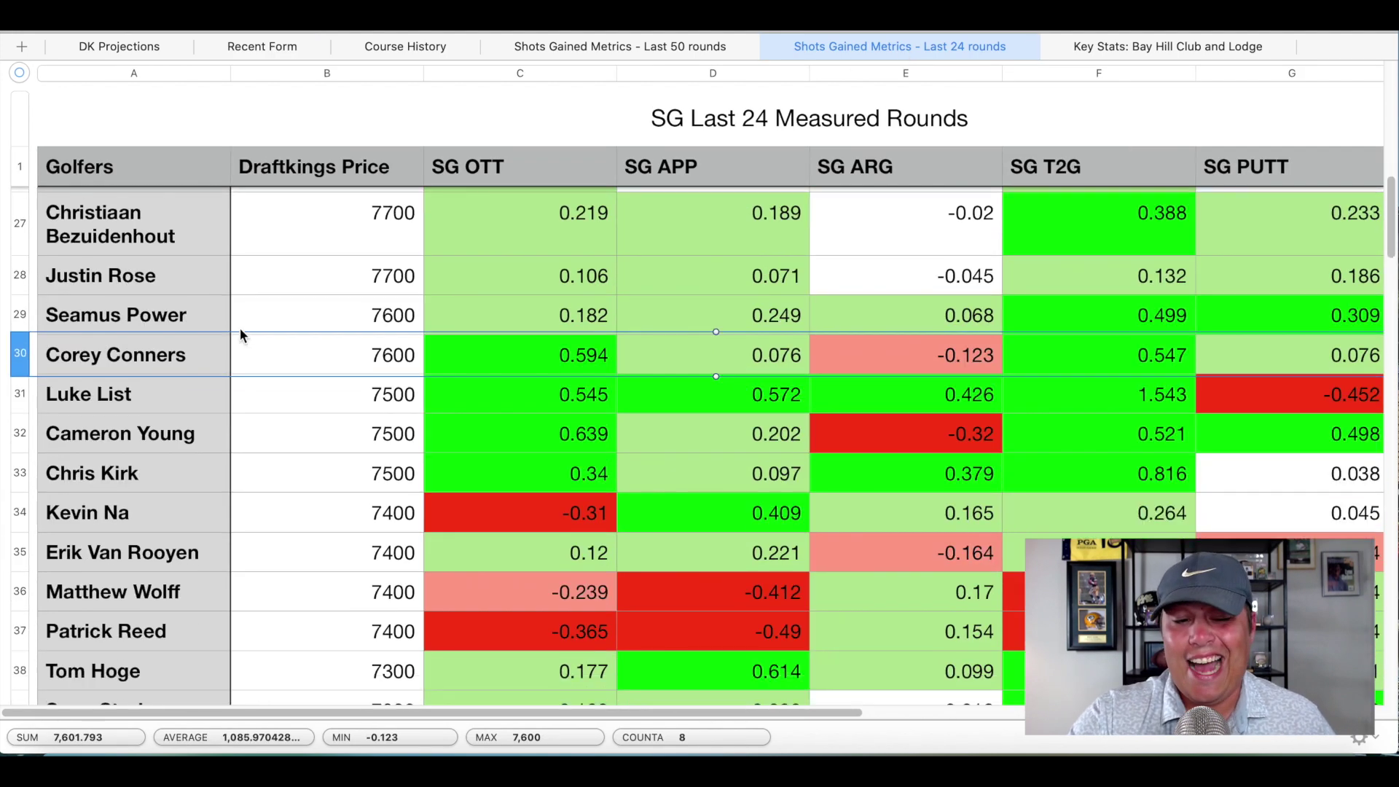
{"action": "scroll", "coordinate": [241, 335], "scroll_direction": "down", "scroll_amount": 4}
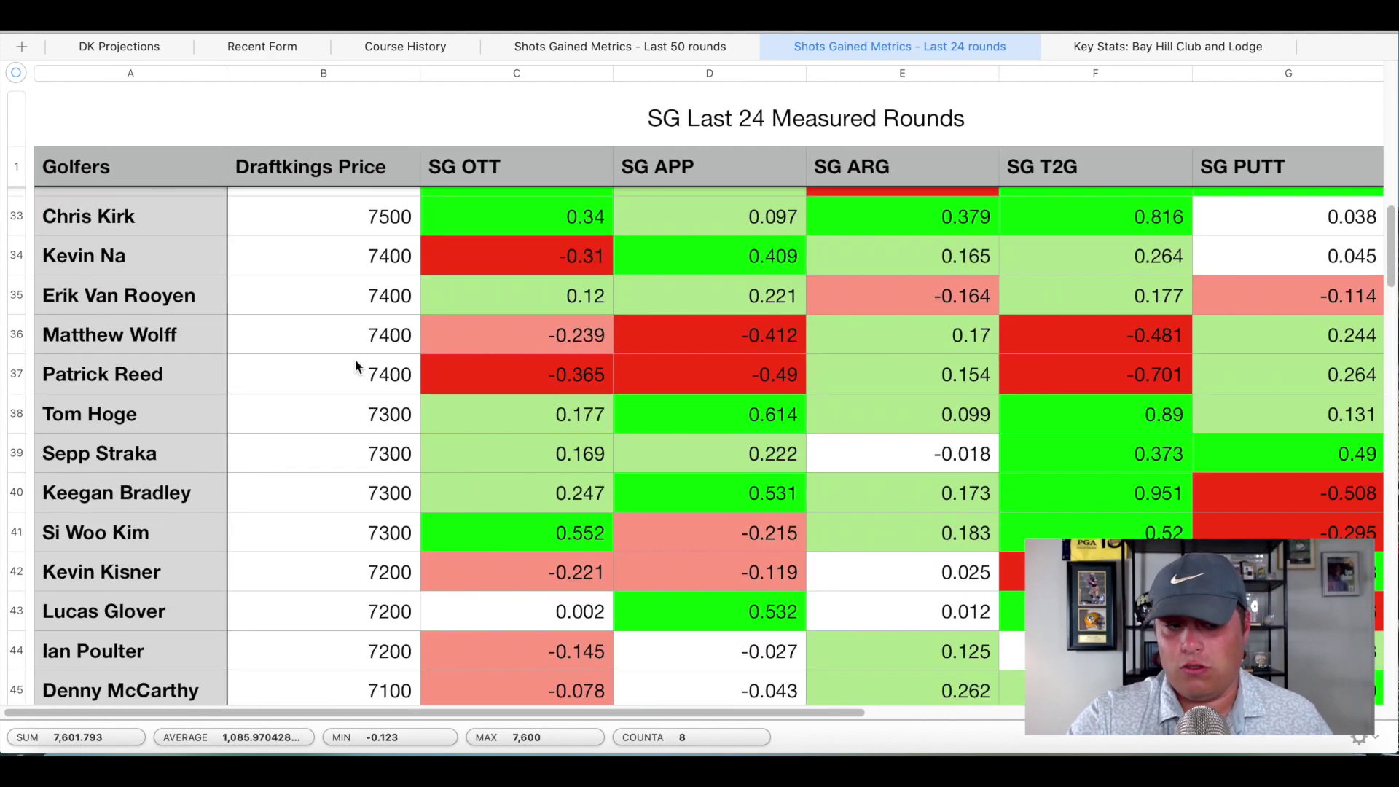
{"action": "left_click", "coordinate": [581, 497]}
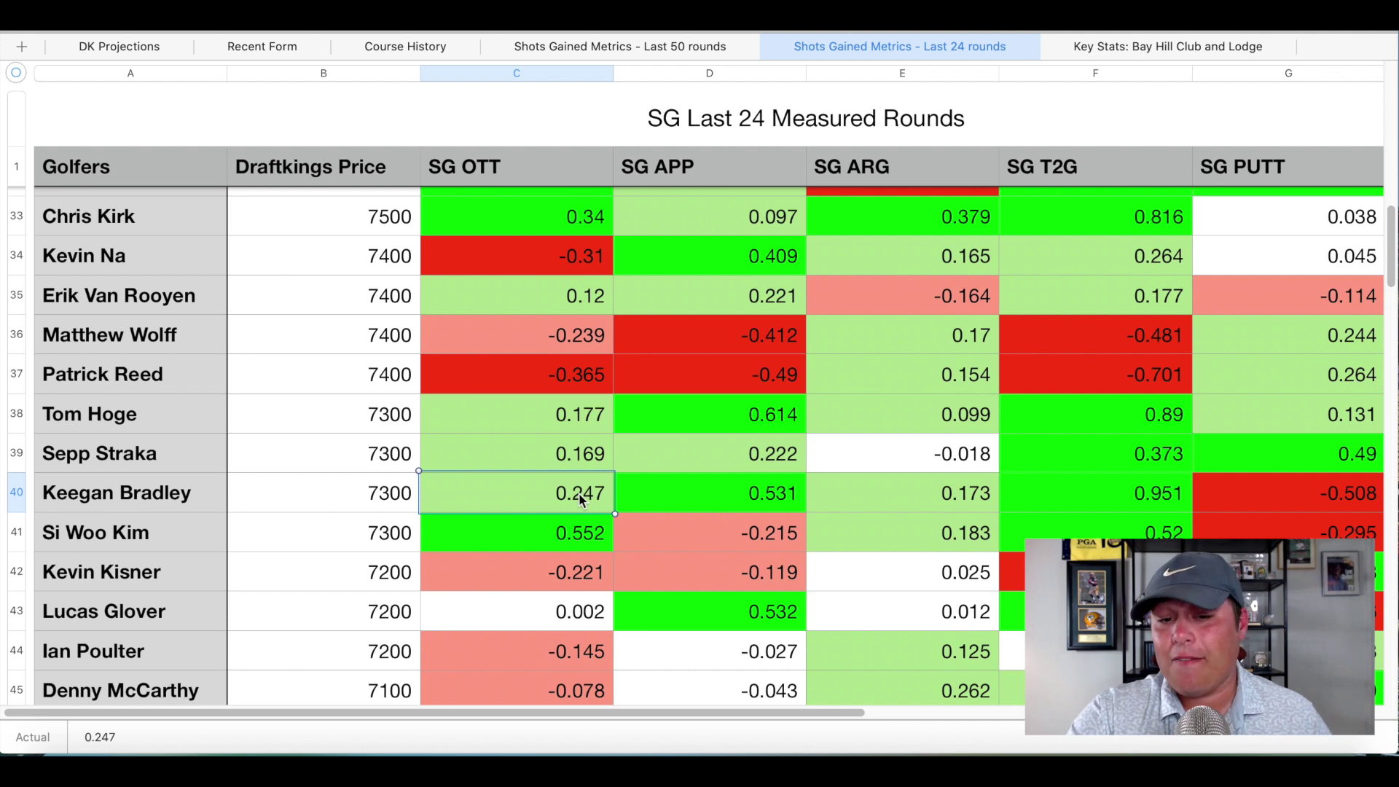
{"action": "left_click", "coordinate": [680, 486]}
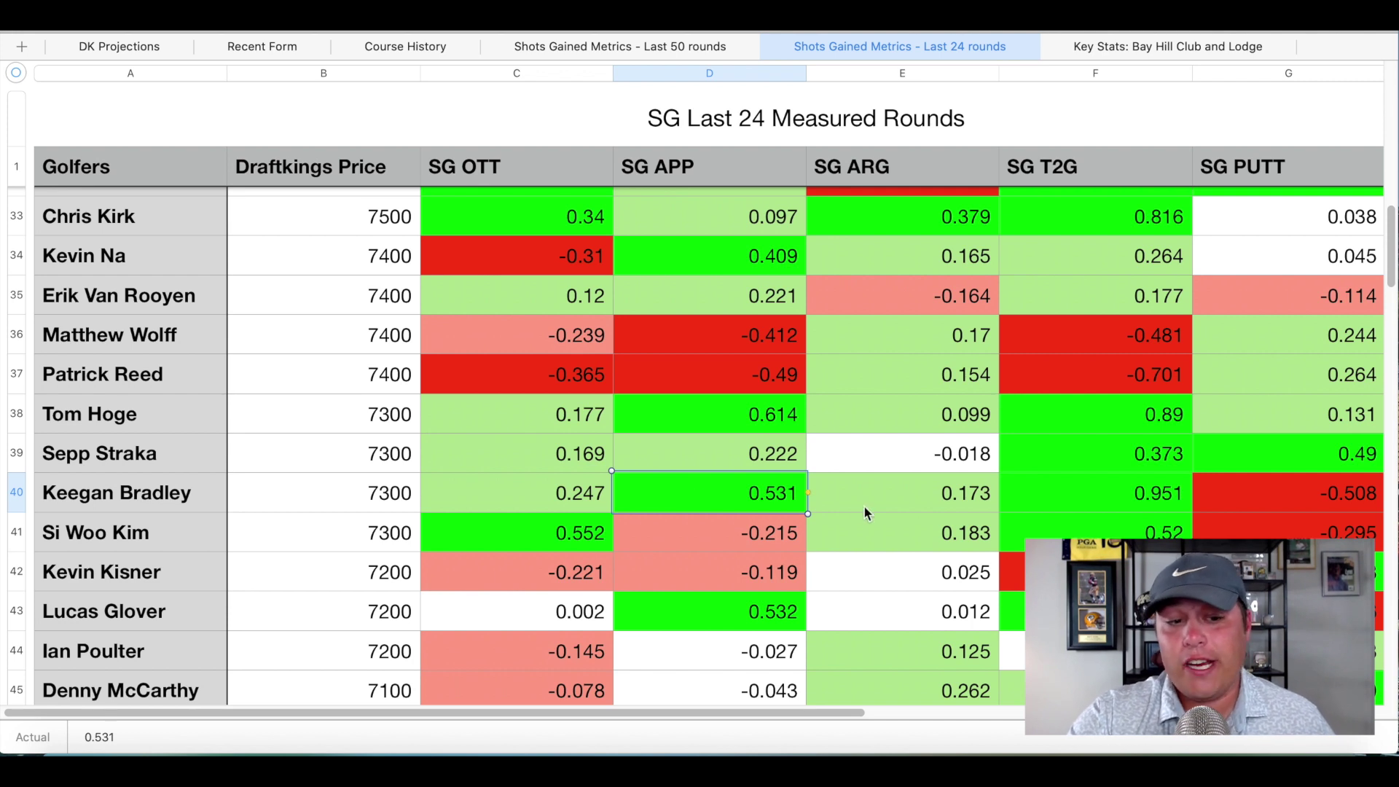
{"action": "left_click", "coordinate": [890, 493]}
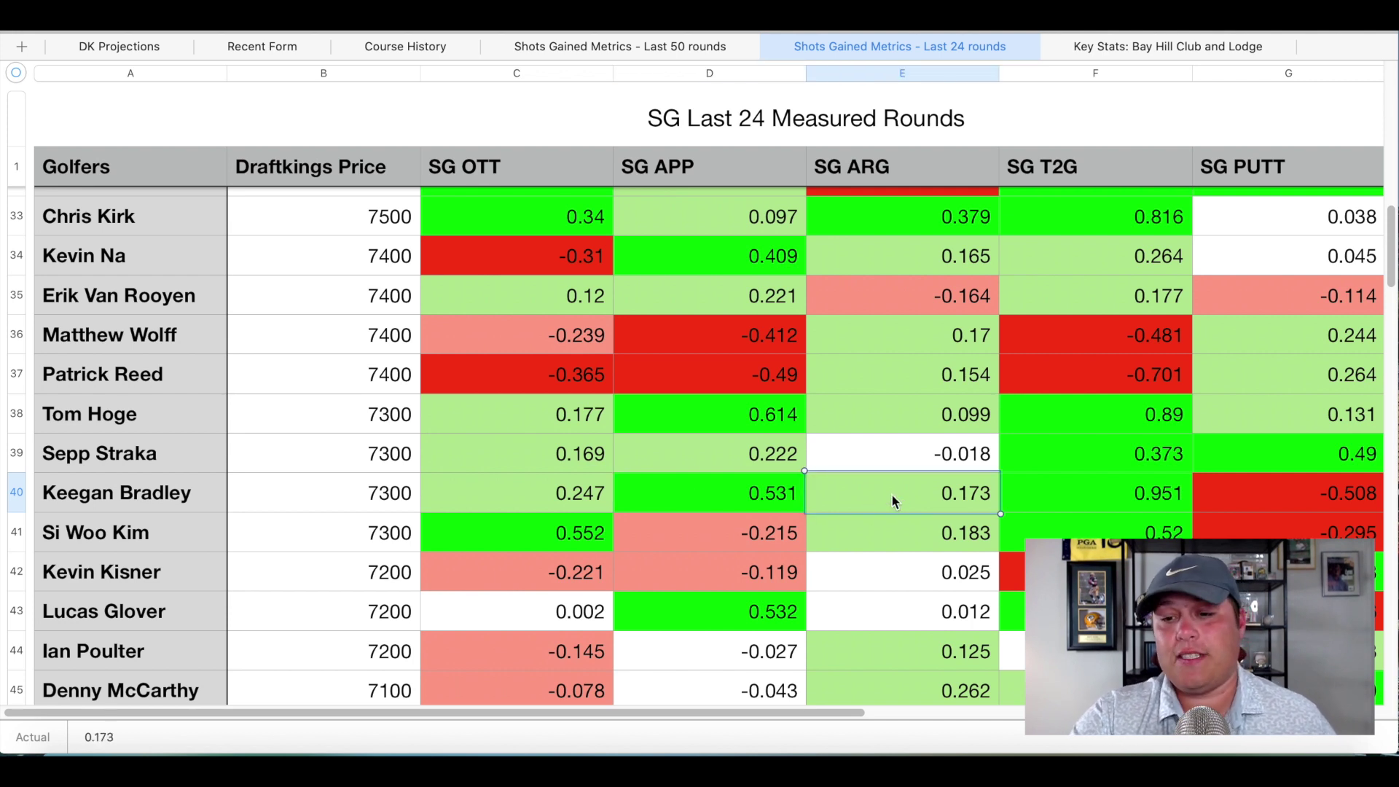
{"action": "left_click", "coordinate": [1265, 493]}
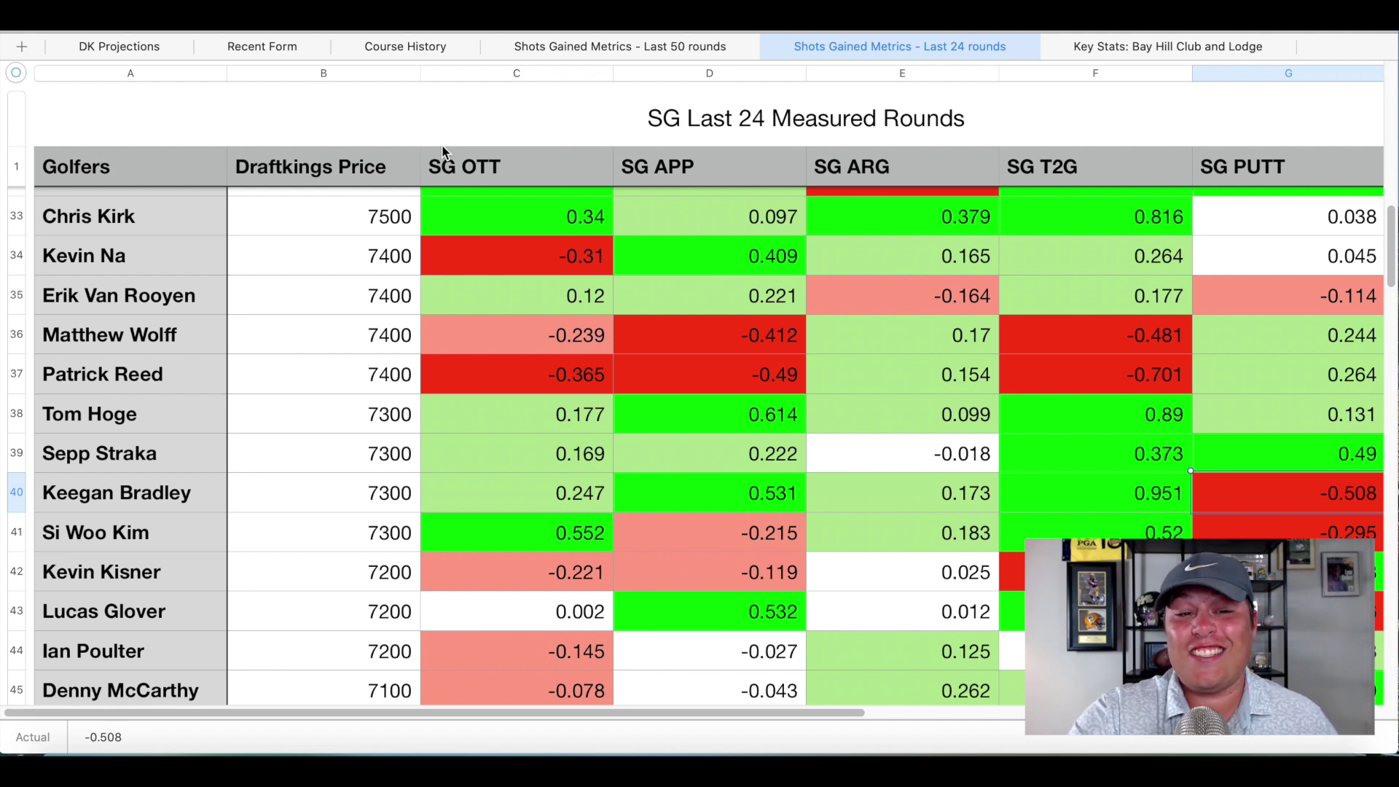
Step: Recheck Keegan Bradley in the DK projections and highlight his full row in the course history
{"action": "left_click", "coordinate": [82, 40]}
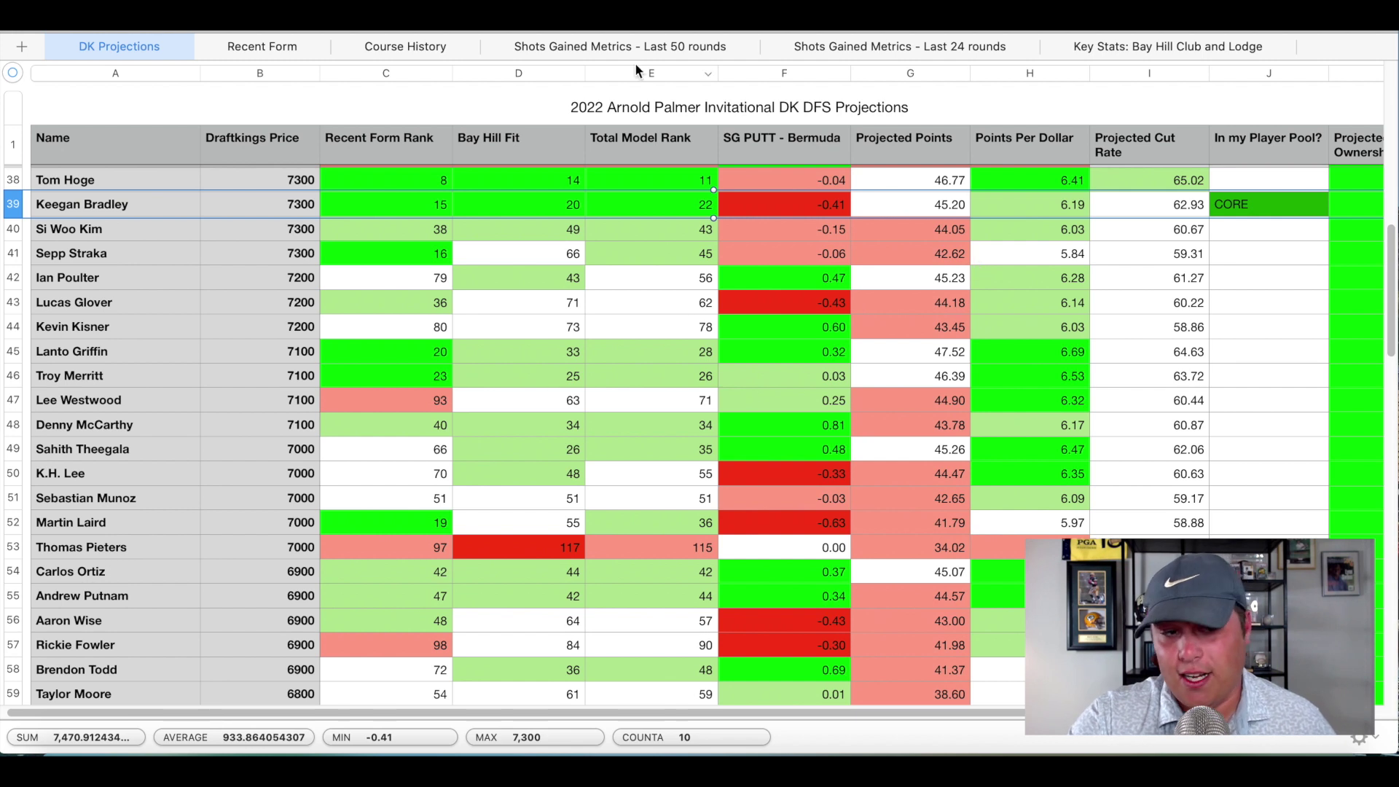
{"action": "left_click", "coordinate": [422, 49]}
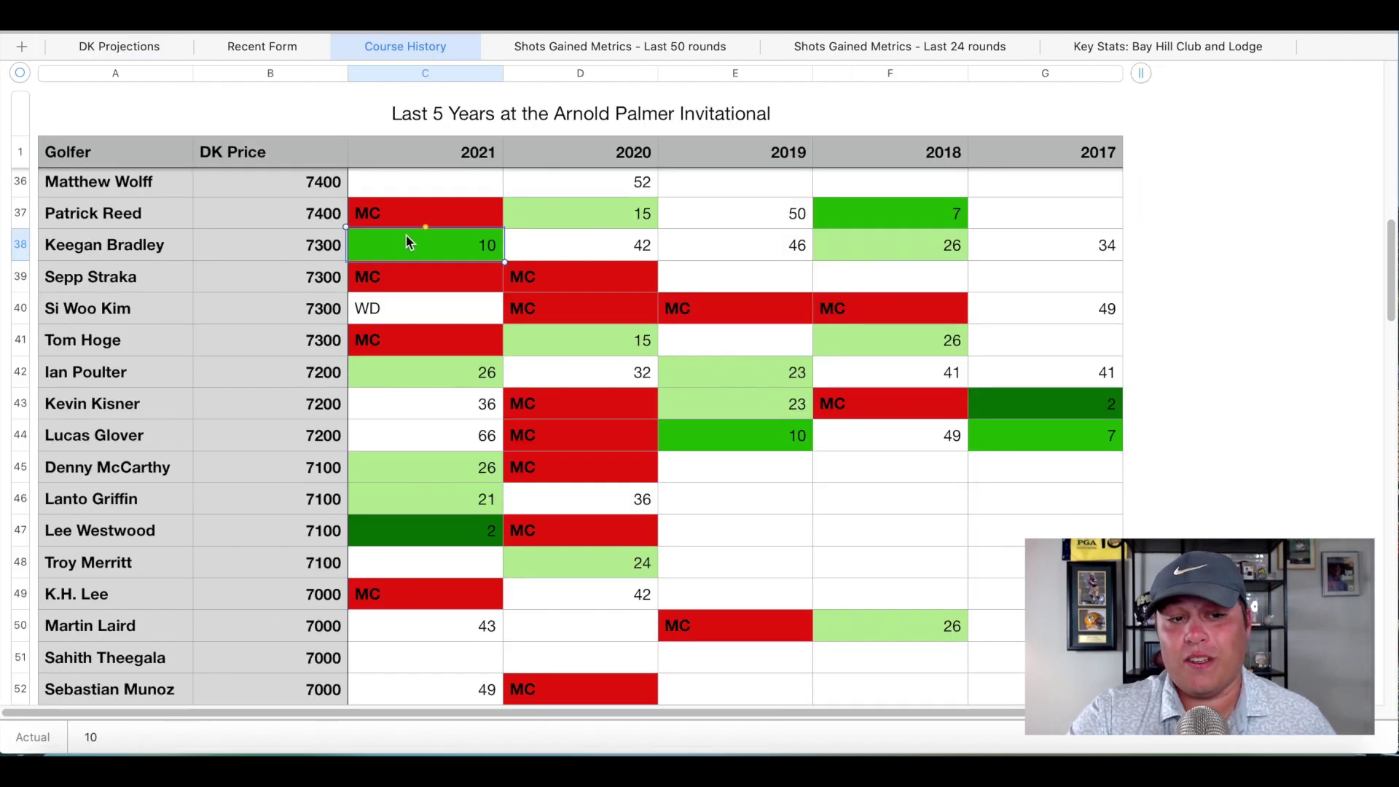
{"action": "left_click", "coordinate": [21, 244]}
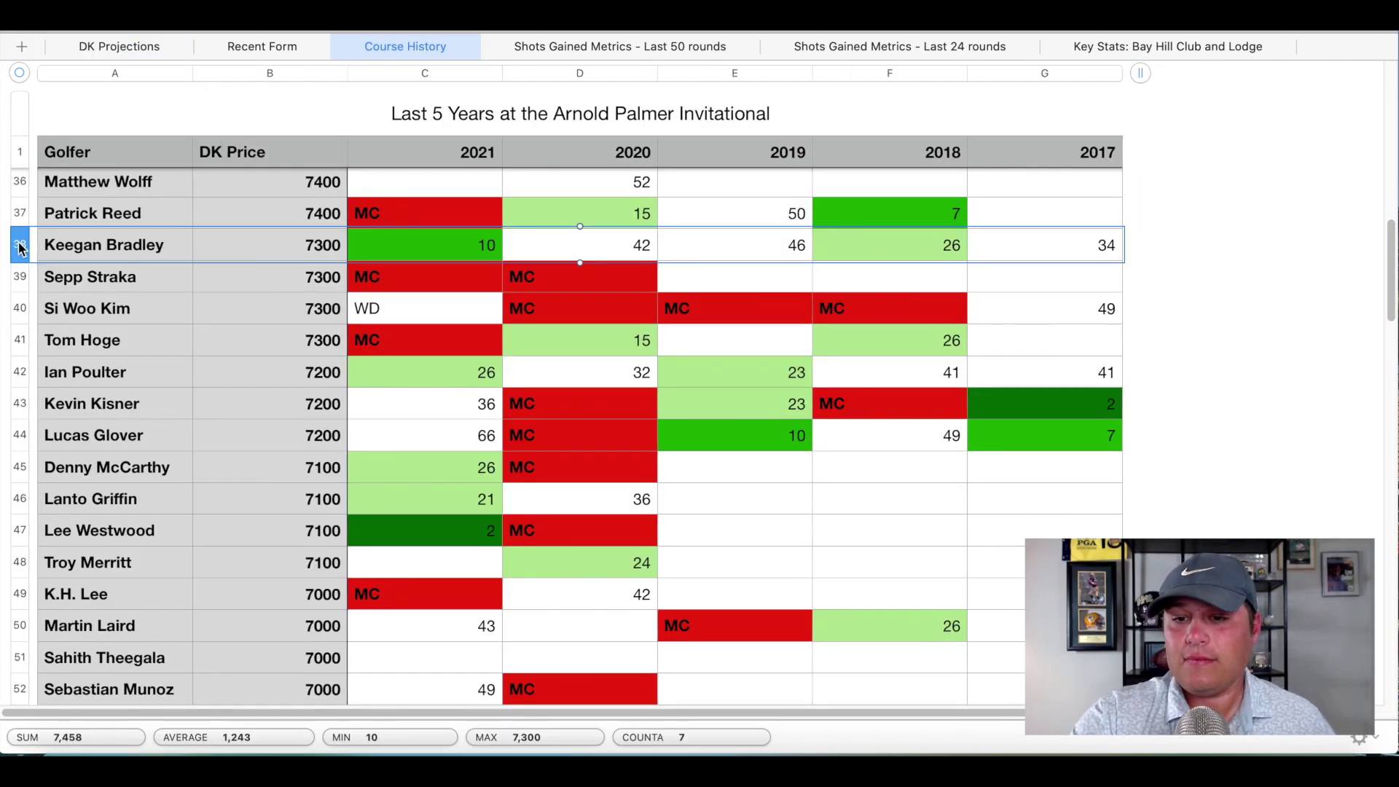
Step: Find Patton Kizzire, the core play priced at 6500, in the DK projections and review his recent form rank and Bermuda putting
{"action": "left_click", "coordinate": [120, 48]}
{"action": "scroll", "coordinate": [583, 324], "scroll_direction": "down", "scroll_amount": 5}
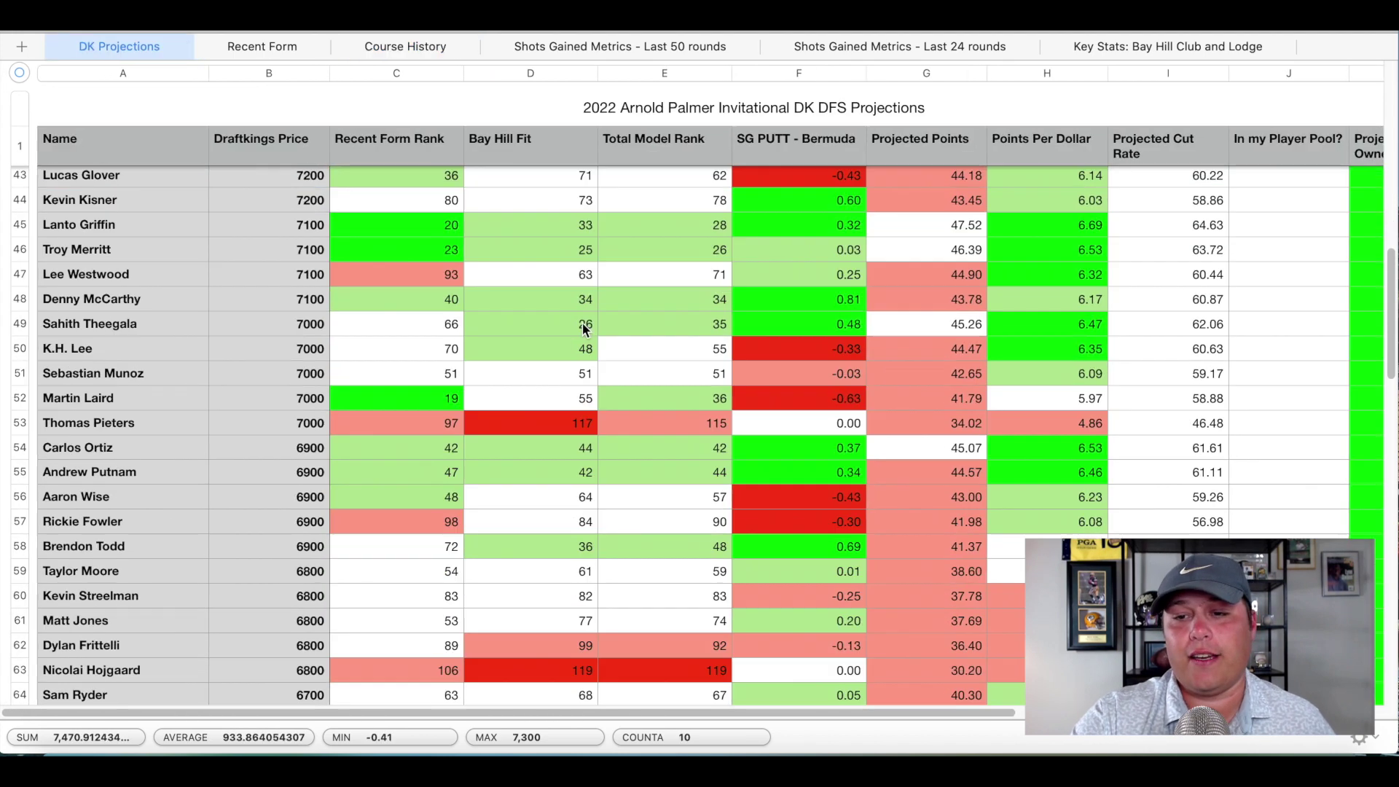
{"action": "scroll", "coordinate": [584, 328], "scroll_direction": "down", "scroll_amount": 6}
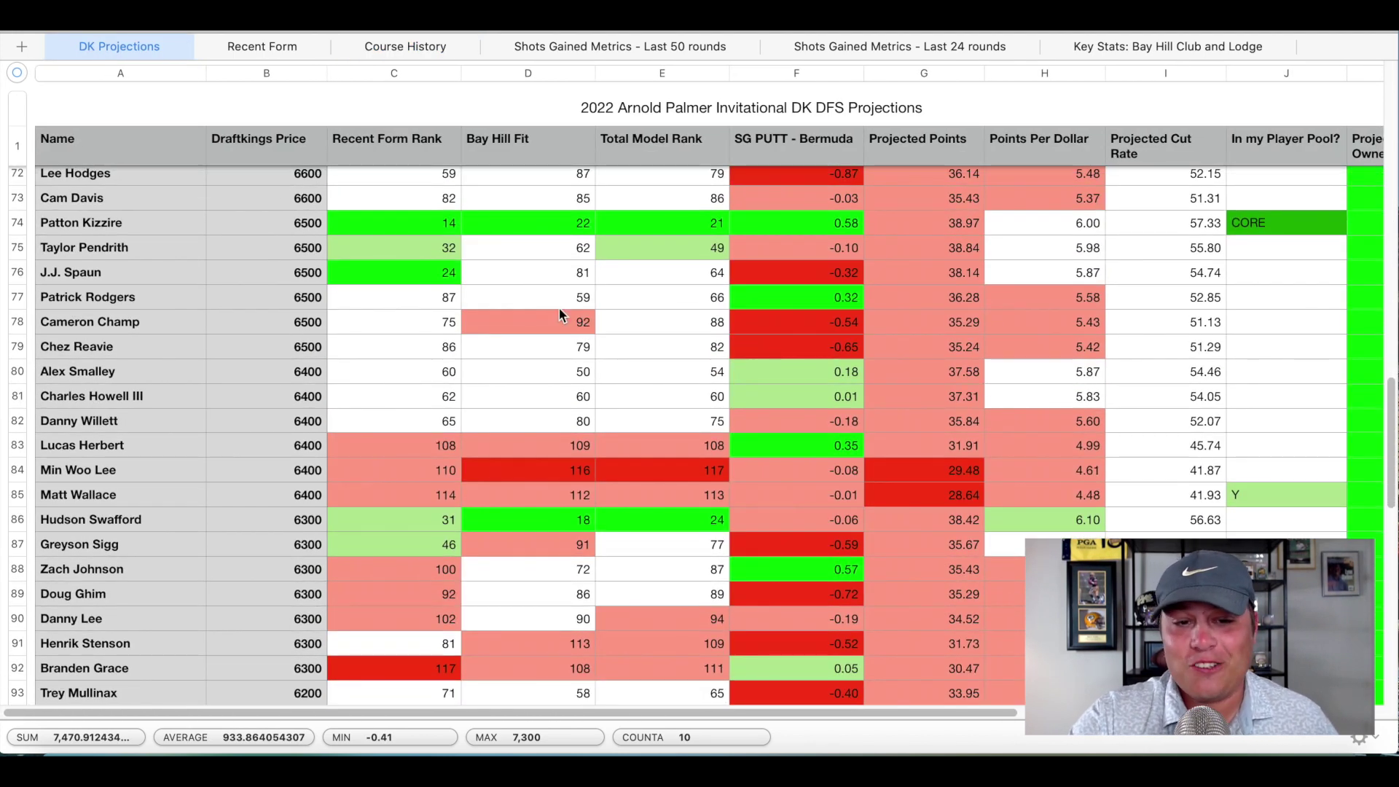
{"action": "left_click", "coordinate": [18, 223]}
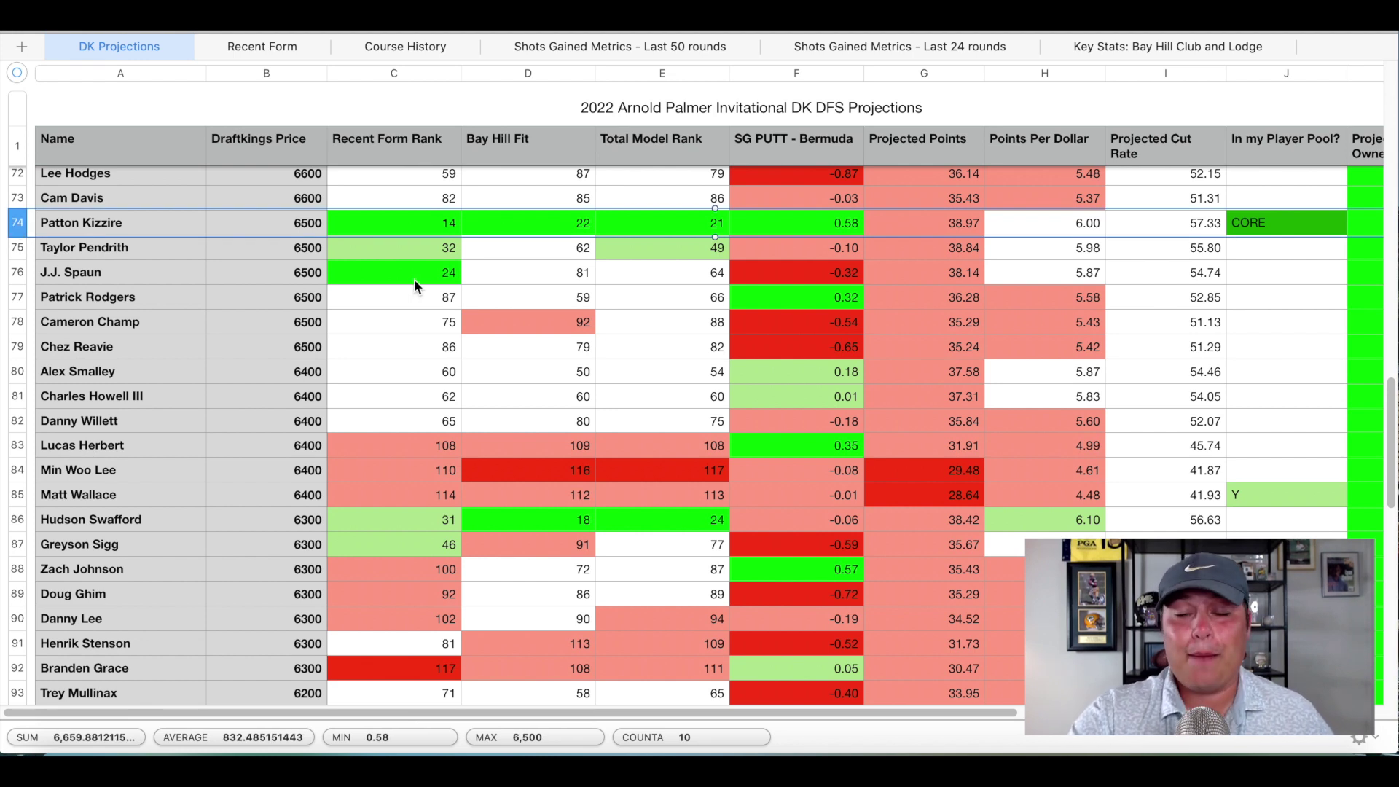
{"action": "left_click", "coordinate": [430, 228]}
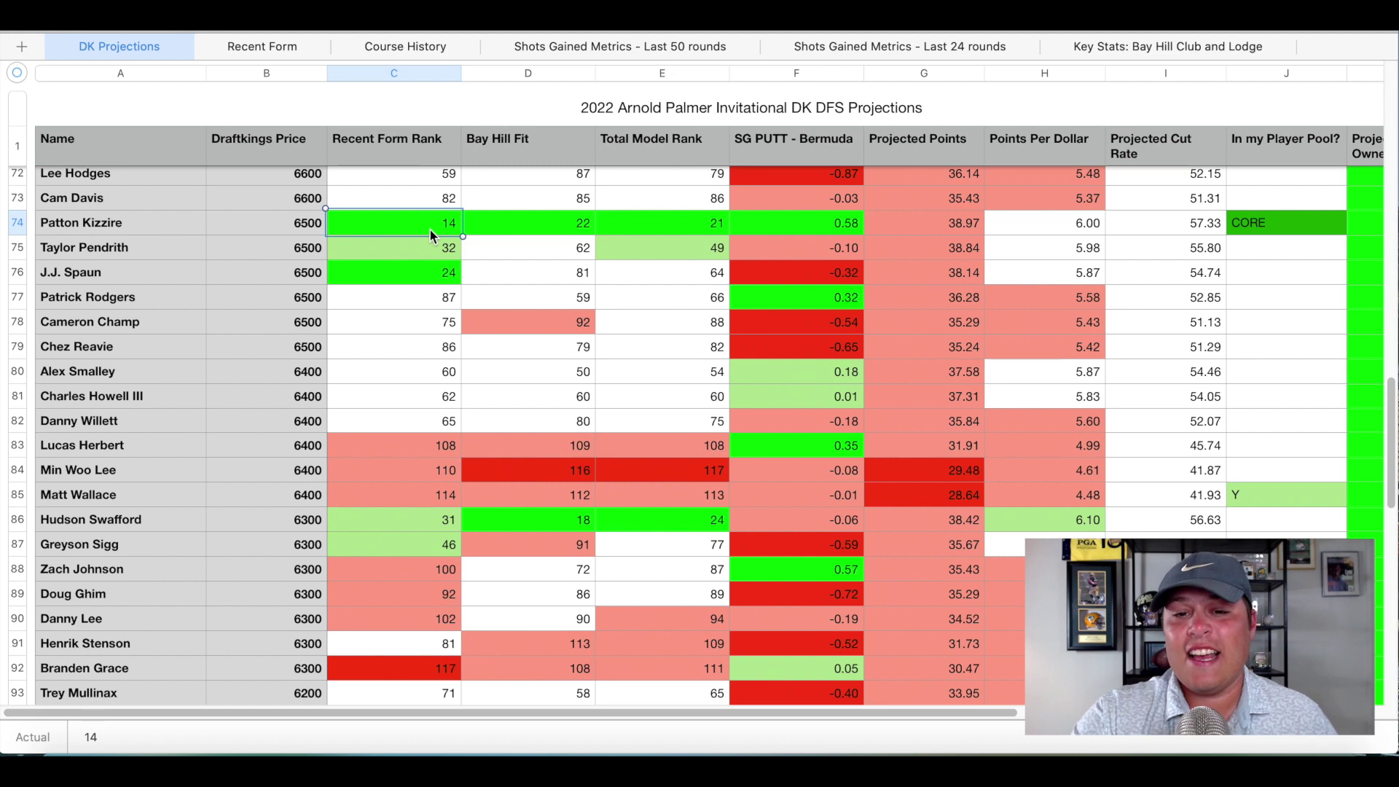
{"action": "left_click", "coordinate": [773, 219]}
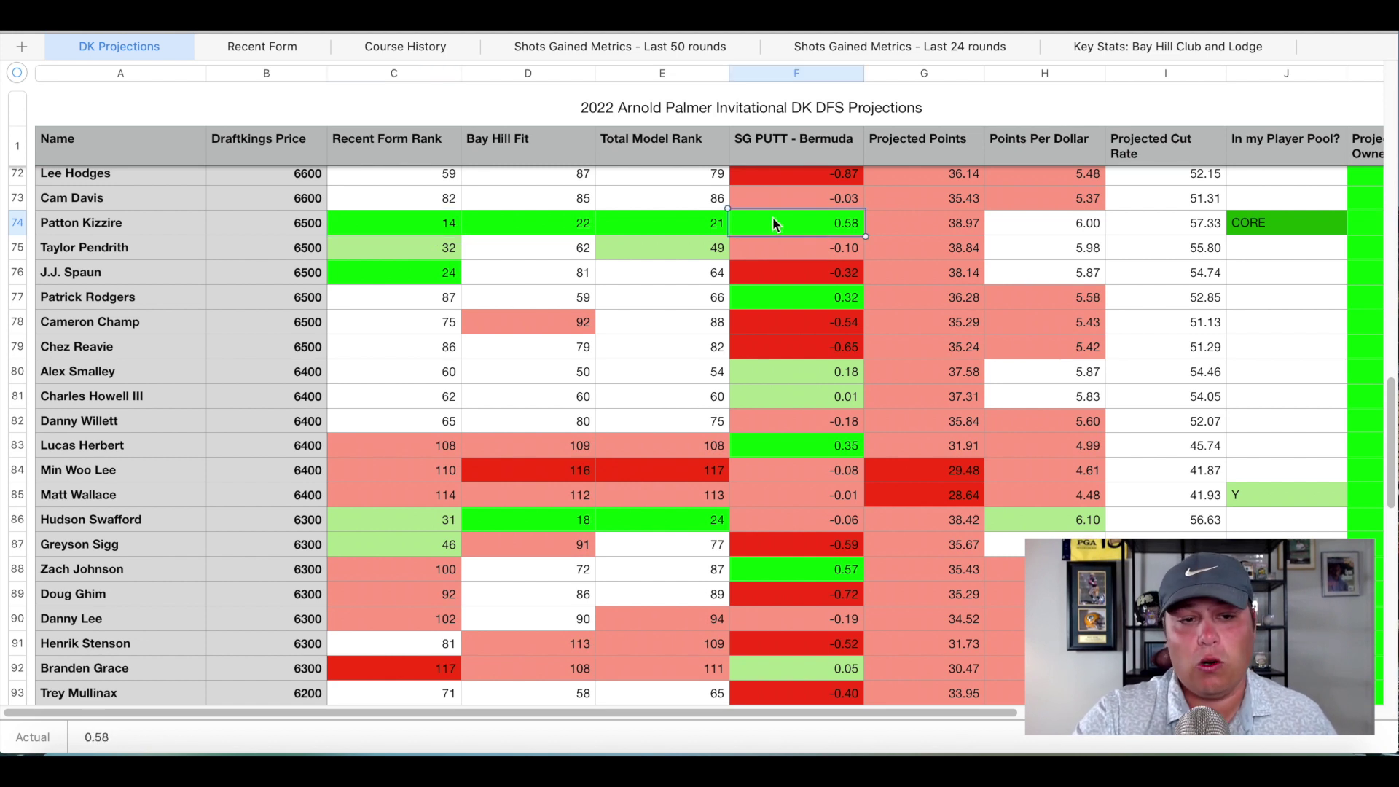
Step: Review Patton Kizzire's recent form at the Genesis, Waste Management, Pebble Beach and Farmers events
{"action": "left_click", "coordinate": [270, 46]}
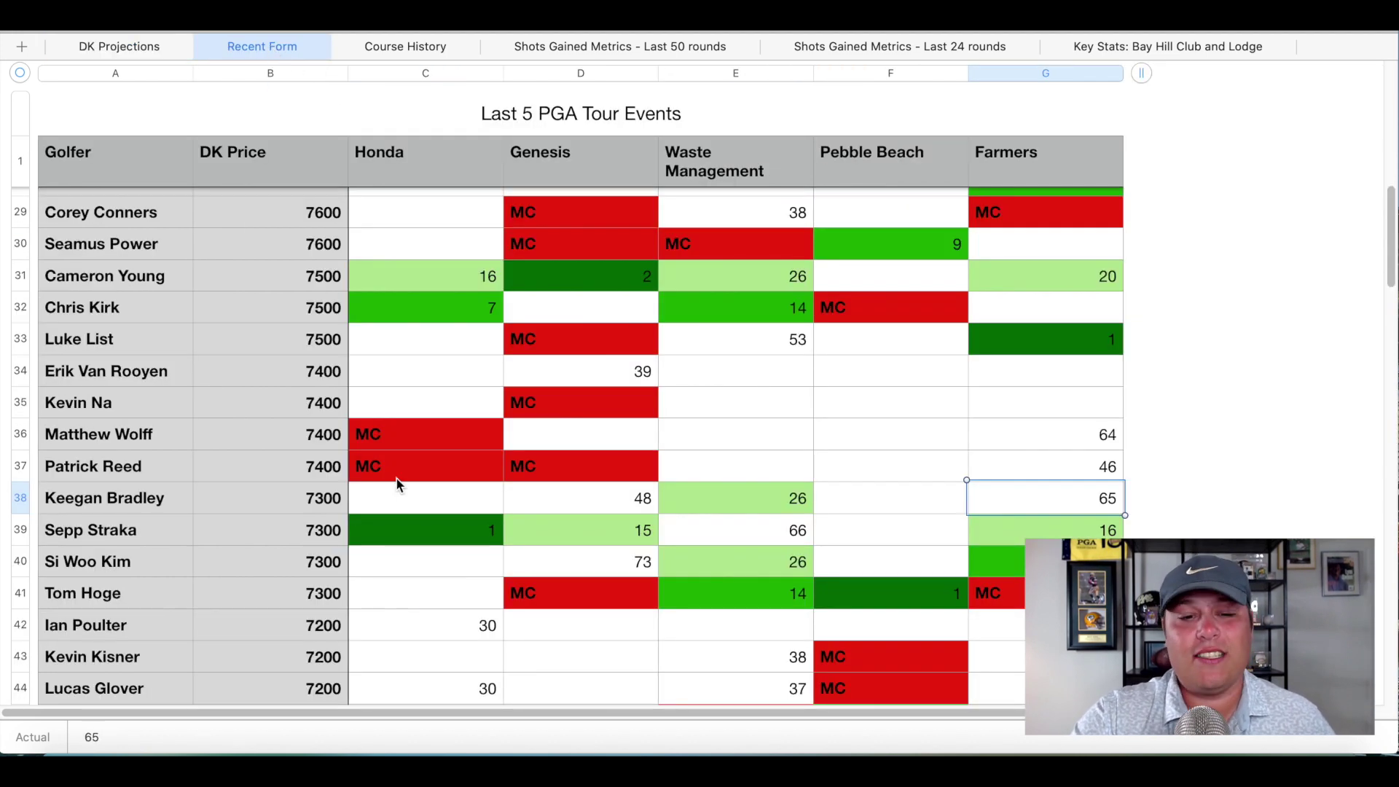
{"action": "scroll", "coordinate": [398, 484], "scroll_direction": "down", "scroll_amount": 15}
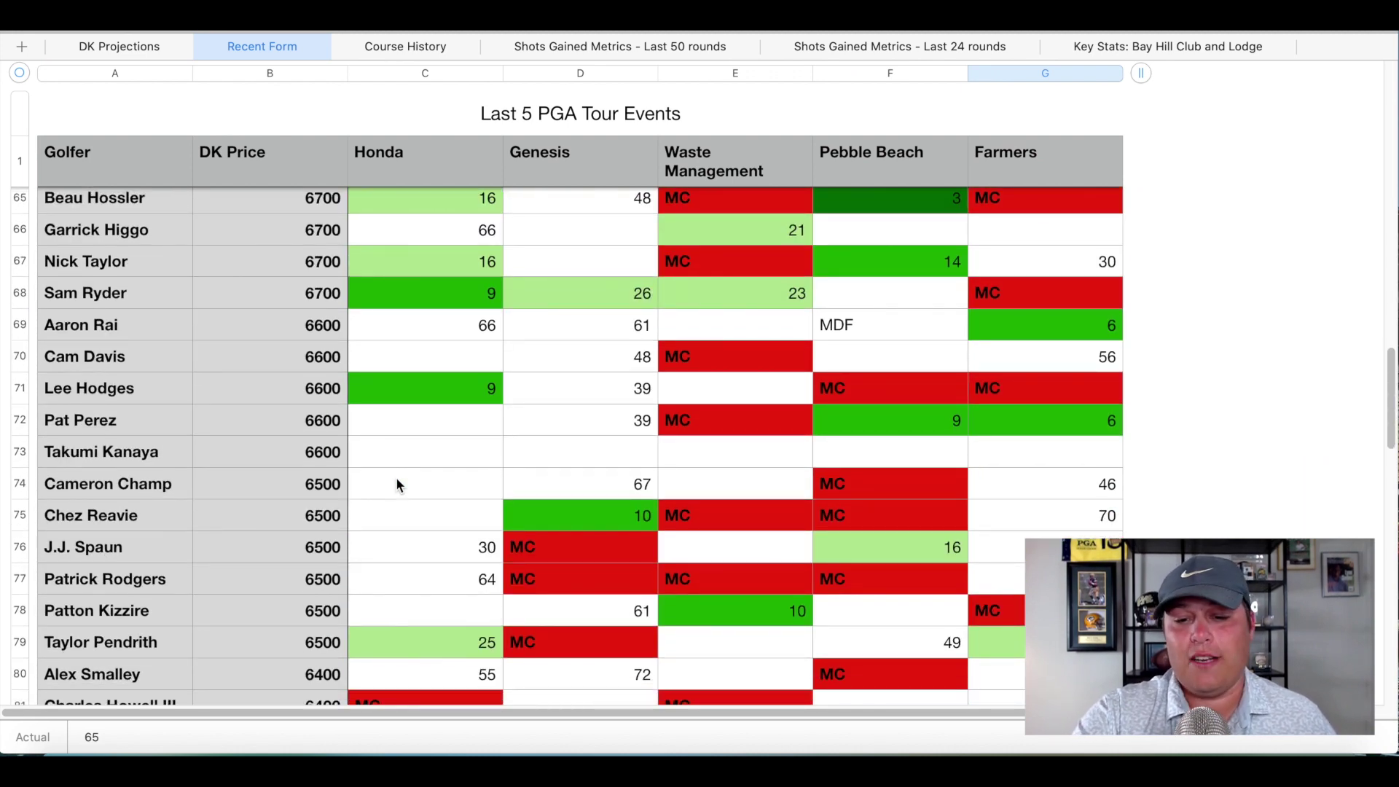
{"action": "scroll", "coordinate": [397, 485], "scroll_direction": "down", "scroll_amount": 3}
{"action": "left_click", "coordinate": [601, 541]}
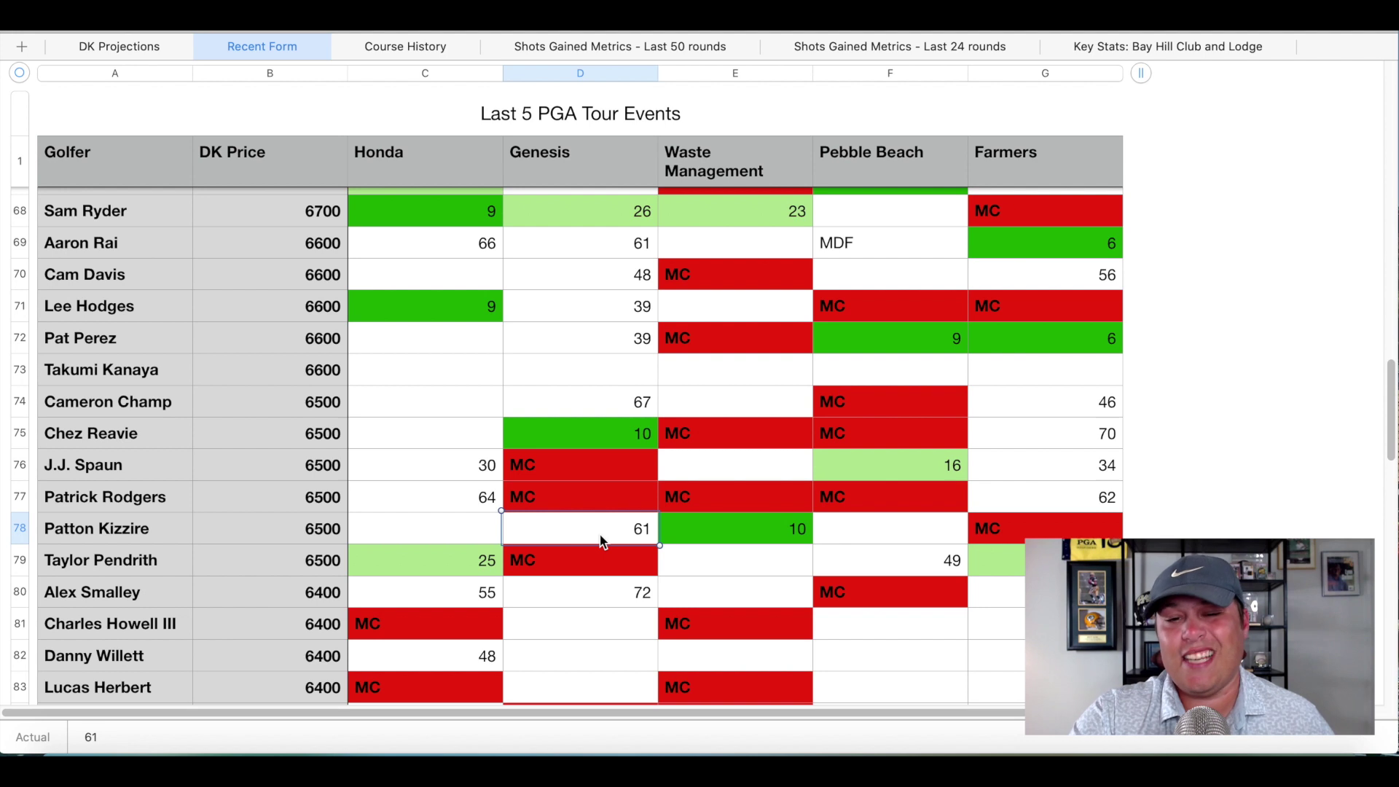
{"action": "key", "text": "Right"}
{"action": "key", "text": "Right"}
{"action": "key", "text": "Right"}
{"action": "key", "text": "Left"}
{"action": "key", "text": "Left"}
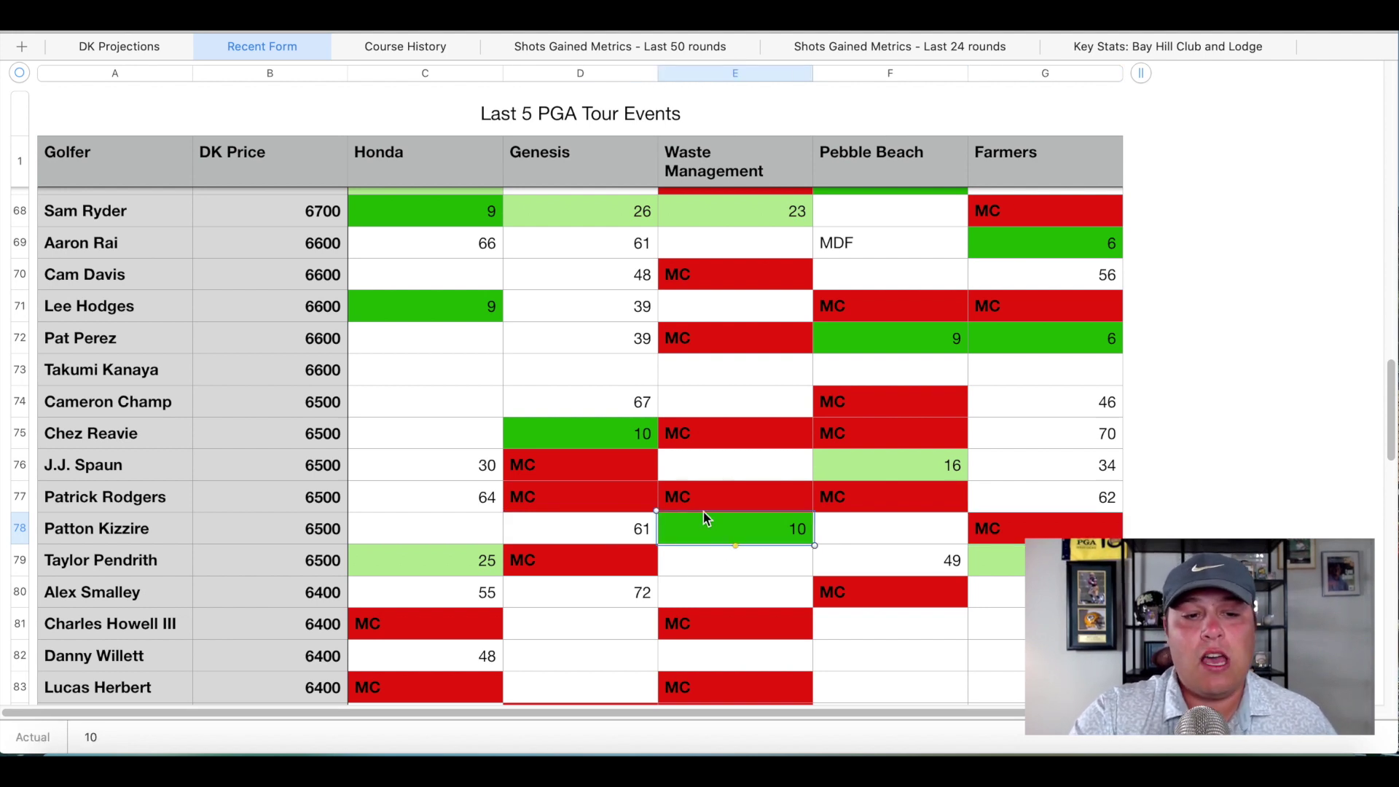
Step: Review Patton Kizzire's Arnold Palmer Invitational finishes from 2021 back to 2017 in the course history
{"action": "left_click", "coordinate": [410, 55]}
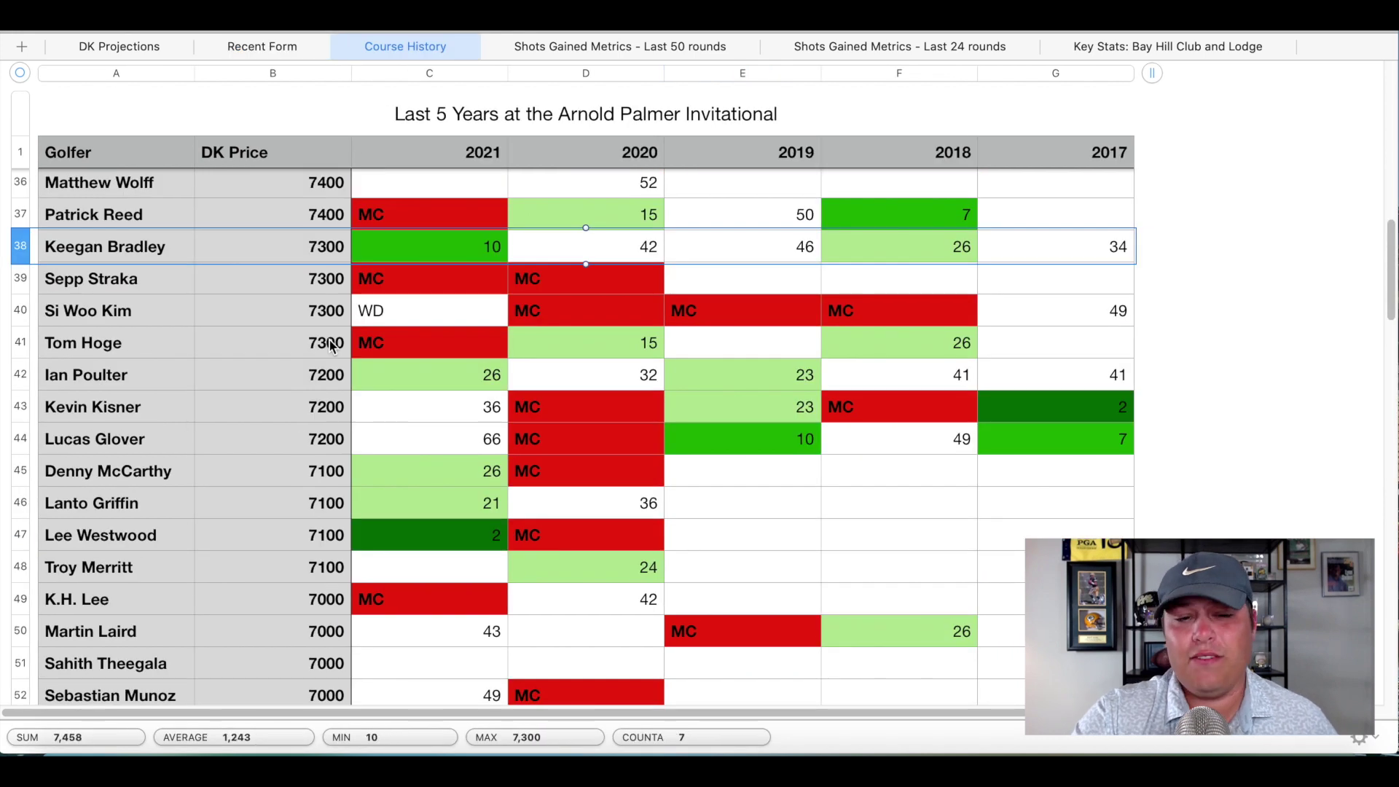
{"action": "scroll", "coordinate": [331, 347], "scroll_direction": "down", "scroll_amount": 15}
{"action": "scroll", "coordinate": [330, 347], "scroll_direction": "down", "scroll_amount": 5}
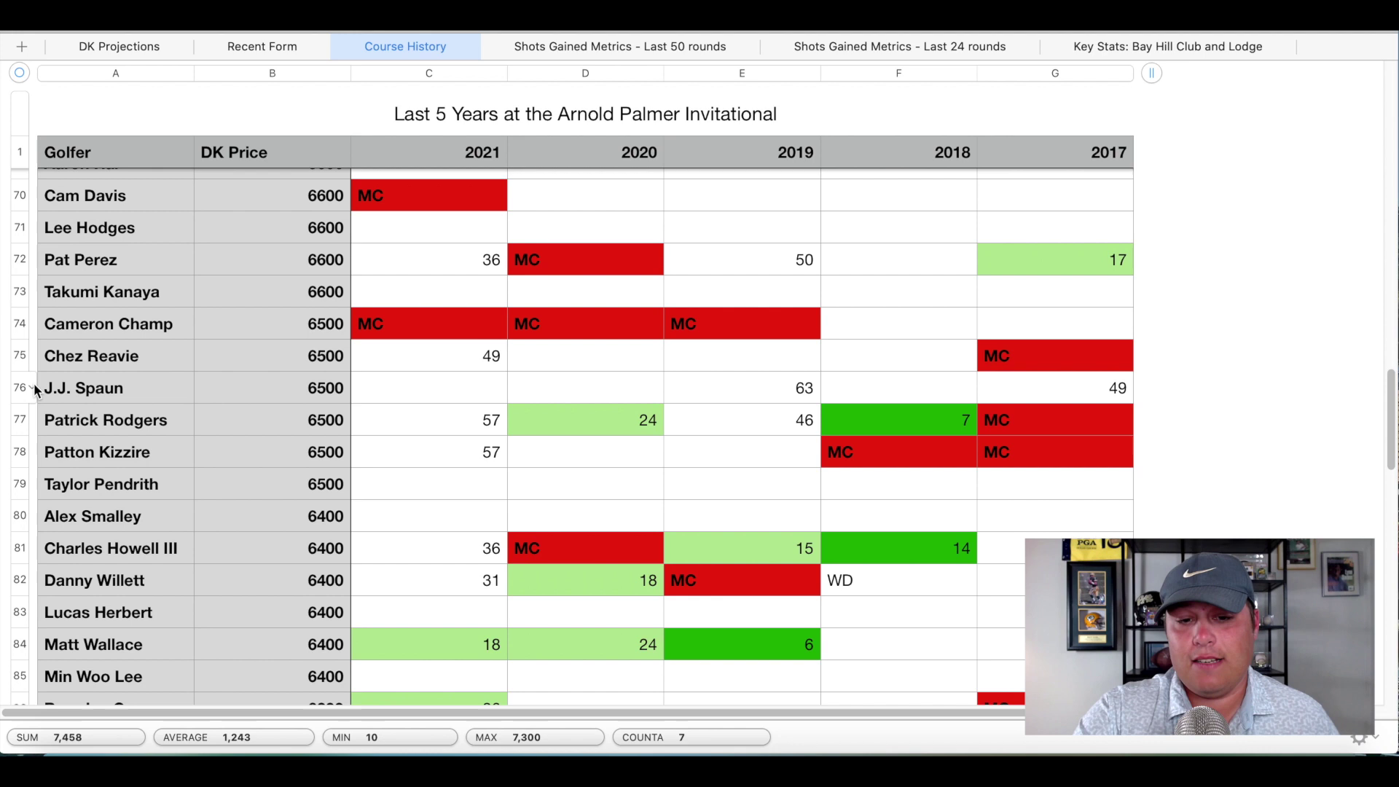
{"action": "left_click", "coordinate": [28, 449]}
{"action": "left_click", "coordinate": [467, 440]}
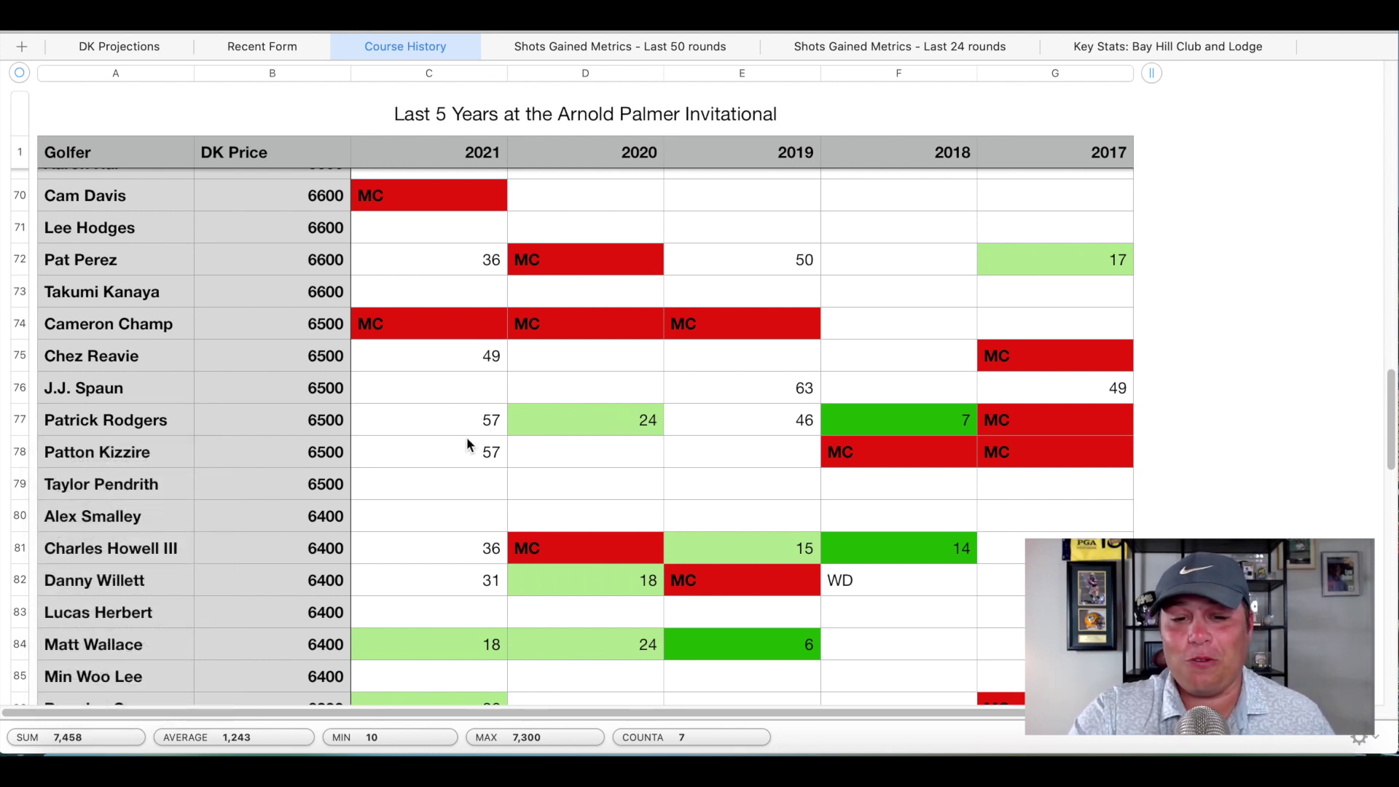
{"action": "left_click", "coordinate": [467, 444]}
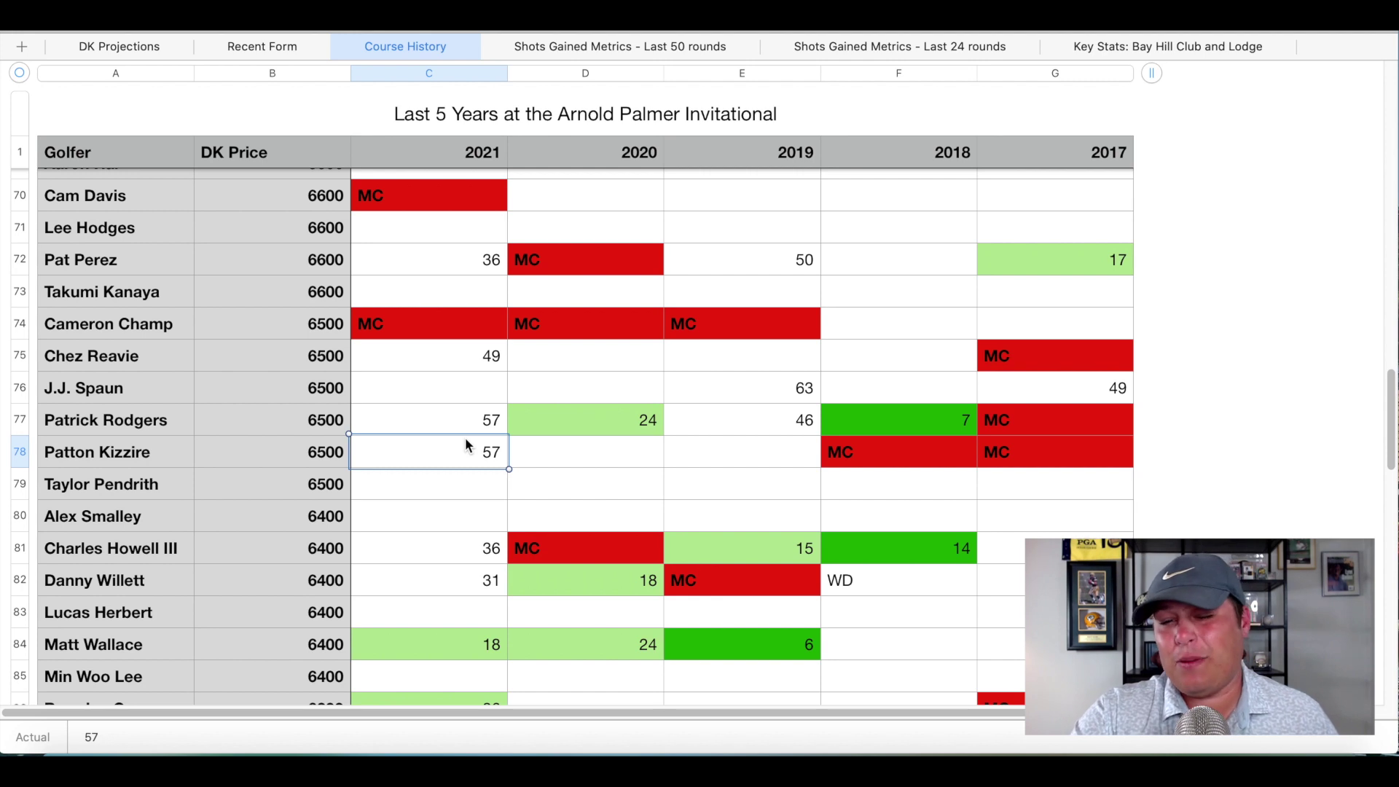
{"action": "key", "text": "Right"}
{"action": "key", "text": "Right"}
{"action": "key", "text": "Right"}
{"action": "key", "text": "Right"}
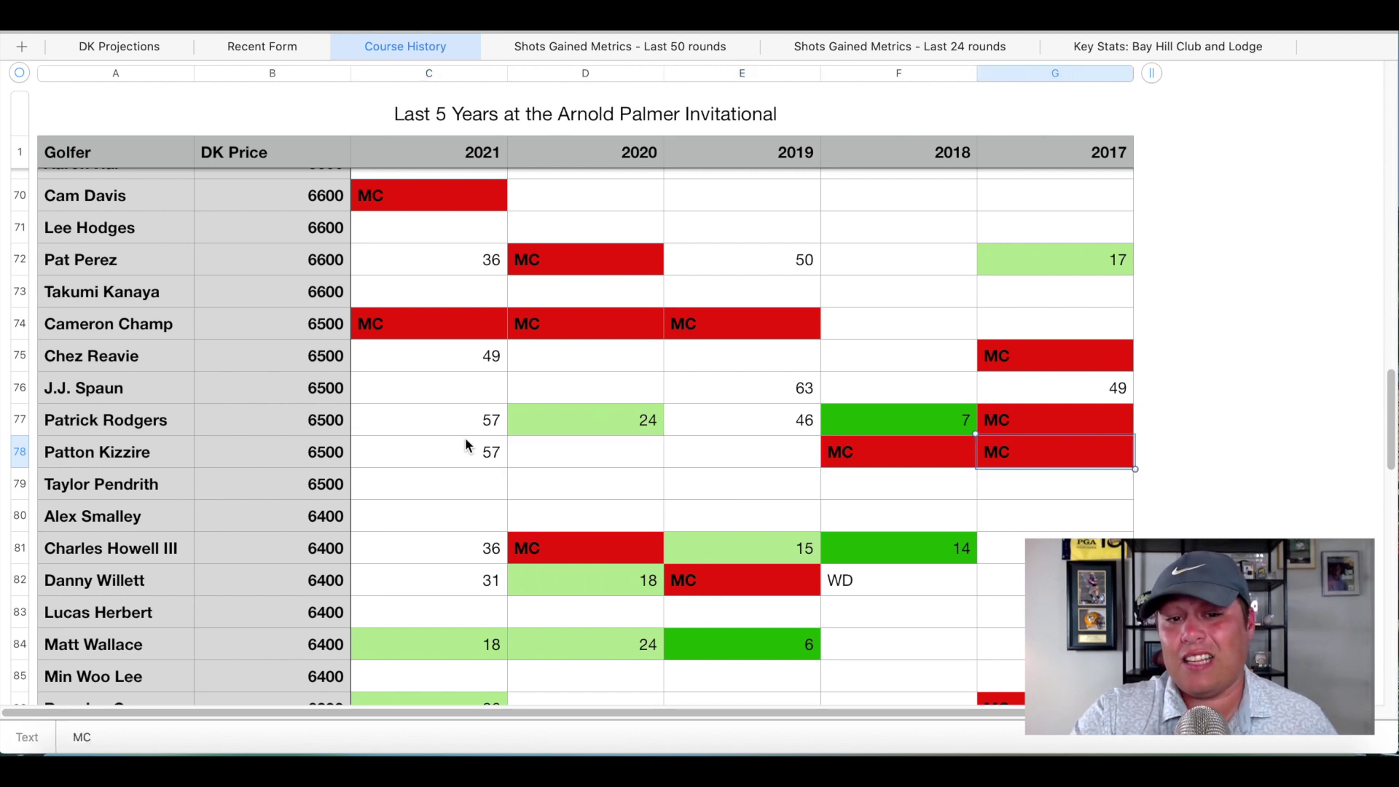
{"action": "key", "text": "Left"}
{"action": "key", "text": "Left"}
{"action": "key", "text": "Left"}
{"action": "key", "text": "Left"}
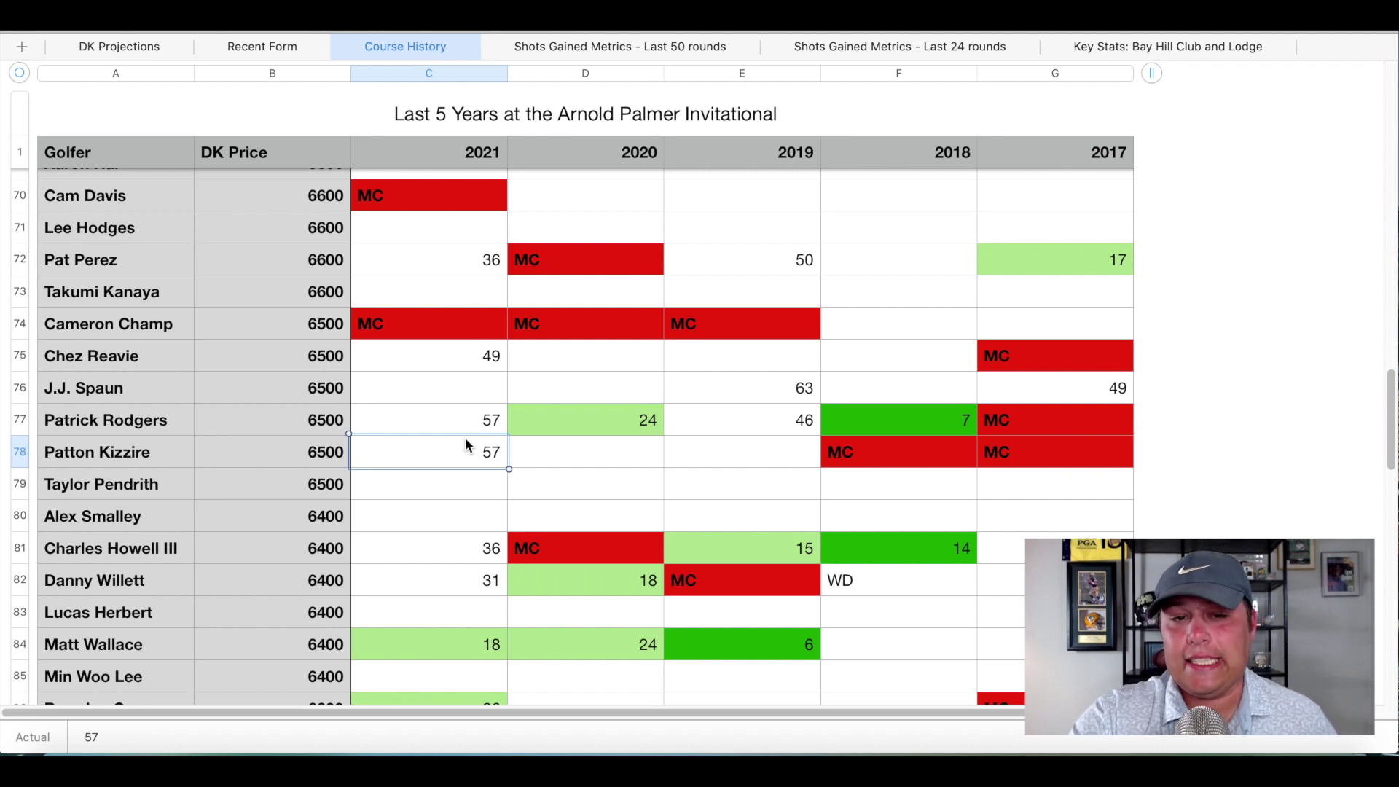
Step: Examine Patton Kizzire's last-24-round shots gained off the tee, around the green and putting, with his full row highlighted first
{"action": "left_click", "coordinate": [928, 48]}
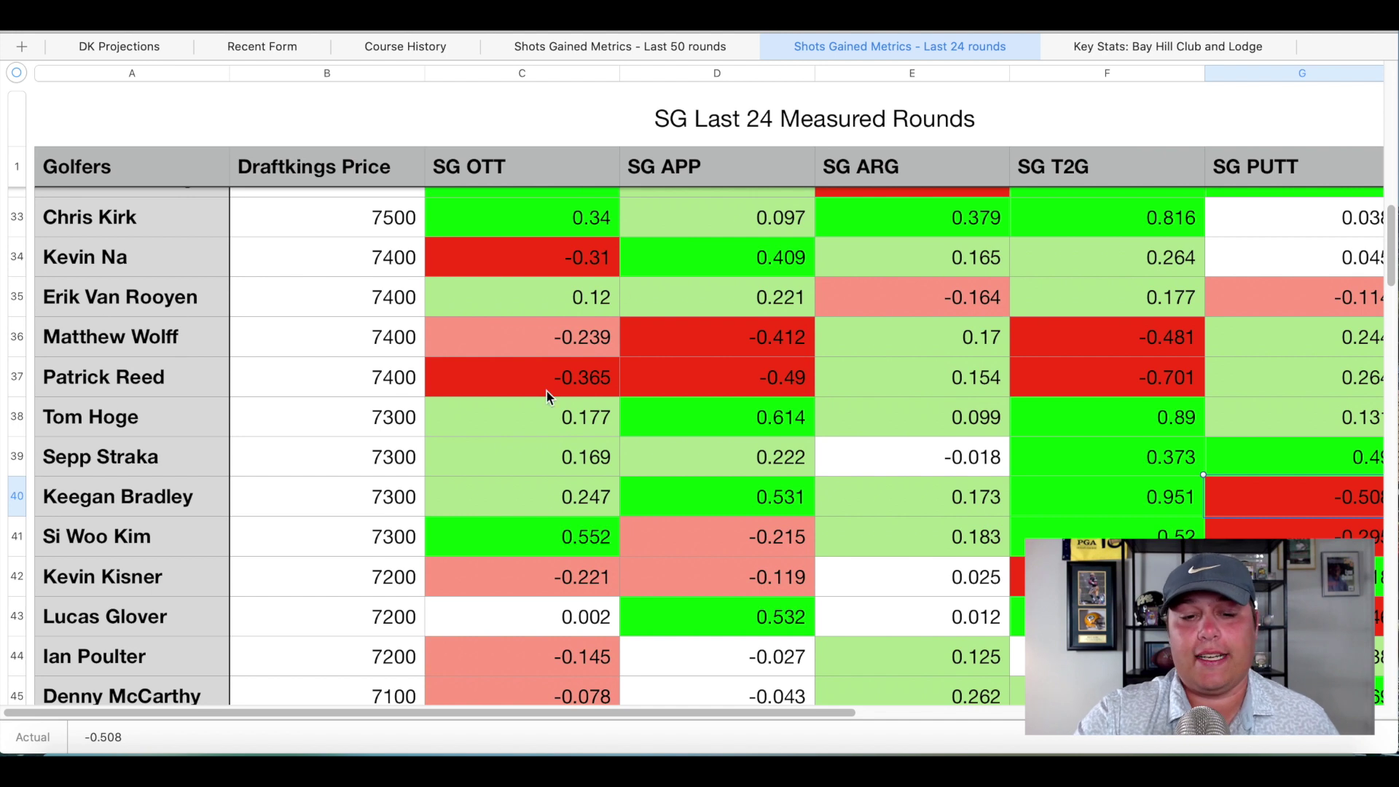
{"action": "scroll", "coordinate": [548, 396], "scroll_direction": "down", "scroll_amount": 15}
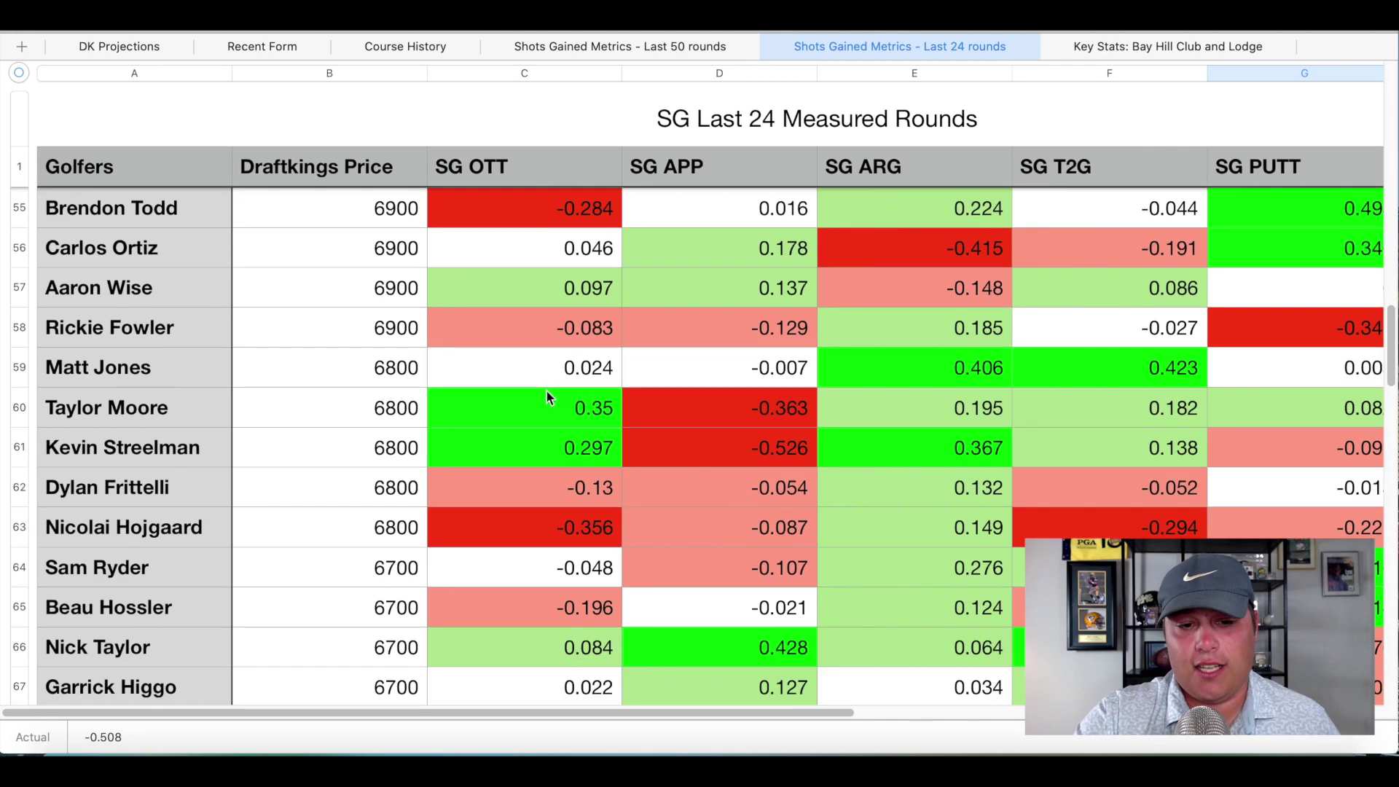
{"action": "scroll", "coordinate": [545, 389], "scroll_direction": "down", "scroll_amount": 4}
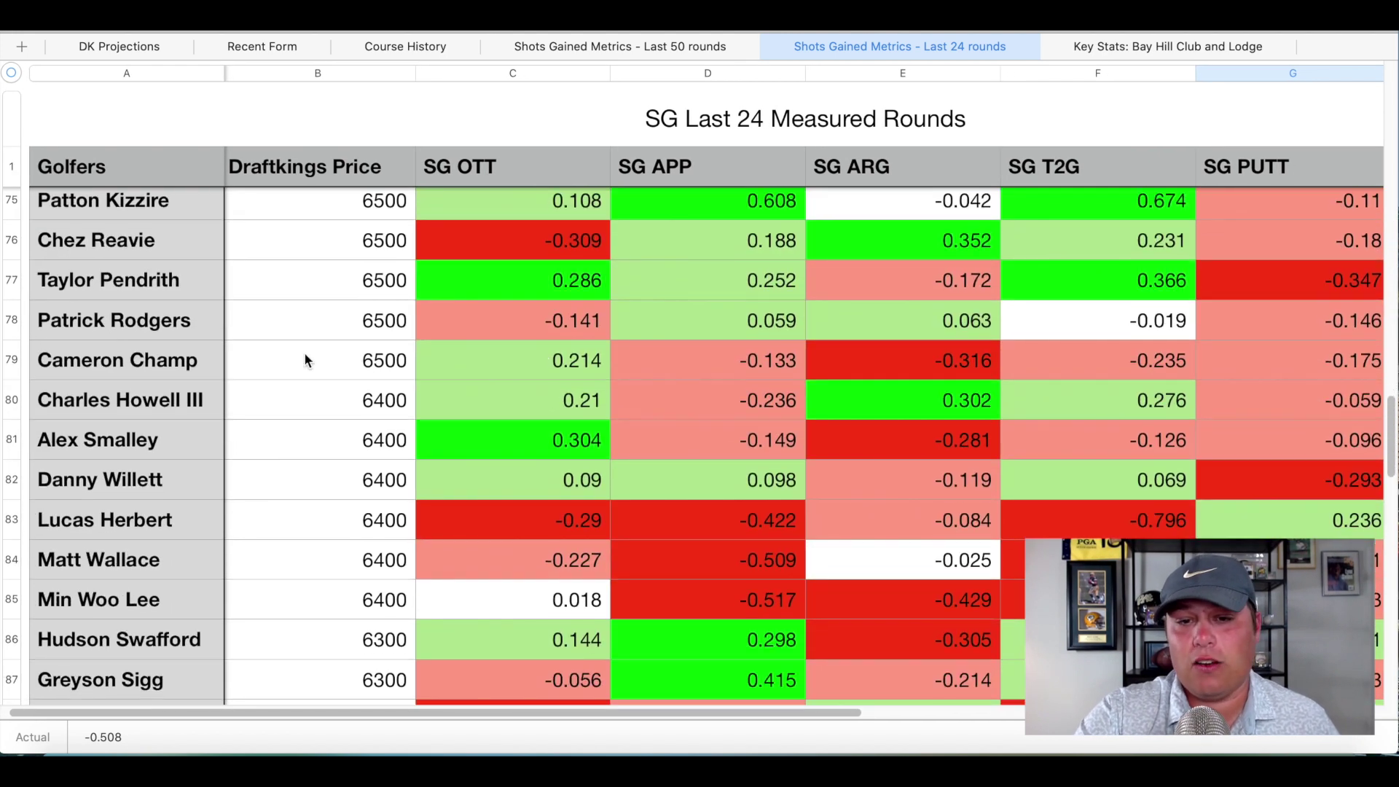
{"action": "left_click", "coordinate": [8, 211]}
{"action": "scroll", "coordinate": [718, 245], "scroll_direction": "up", "scroll_amount": 3}
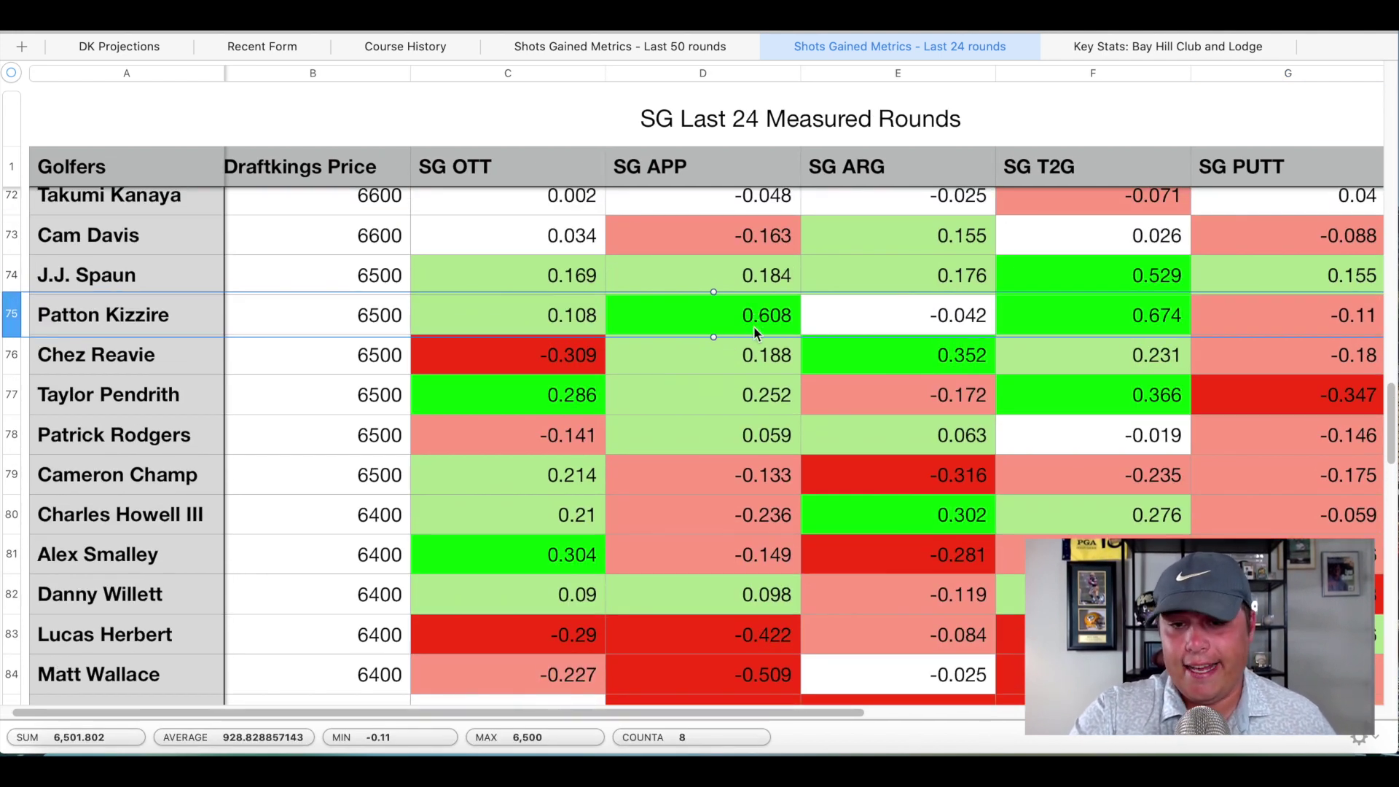
{"action": "left_click", "coordinate": [513, 316]}
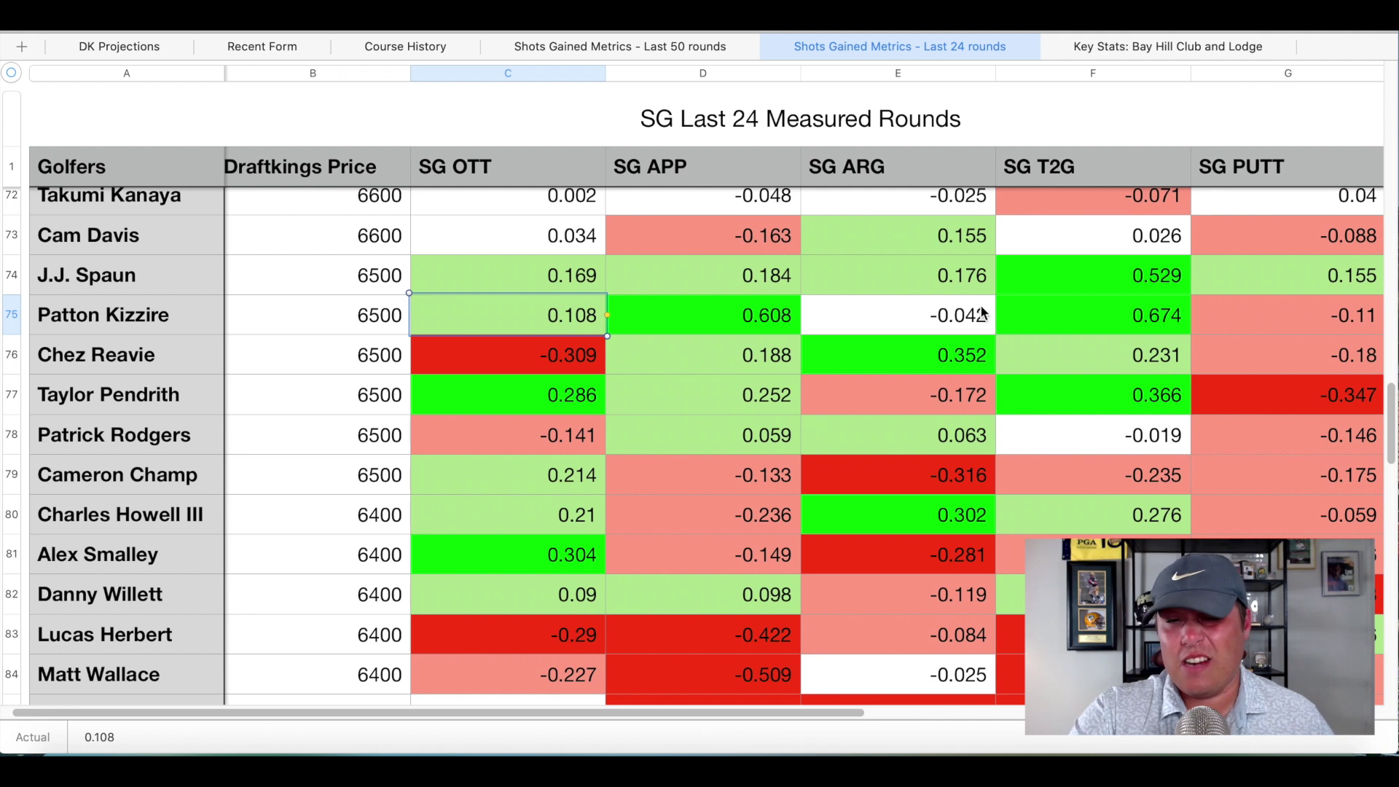
{"action": "left_click", "coordinate": [957, 319]}
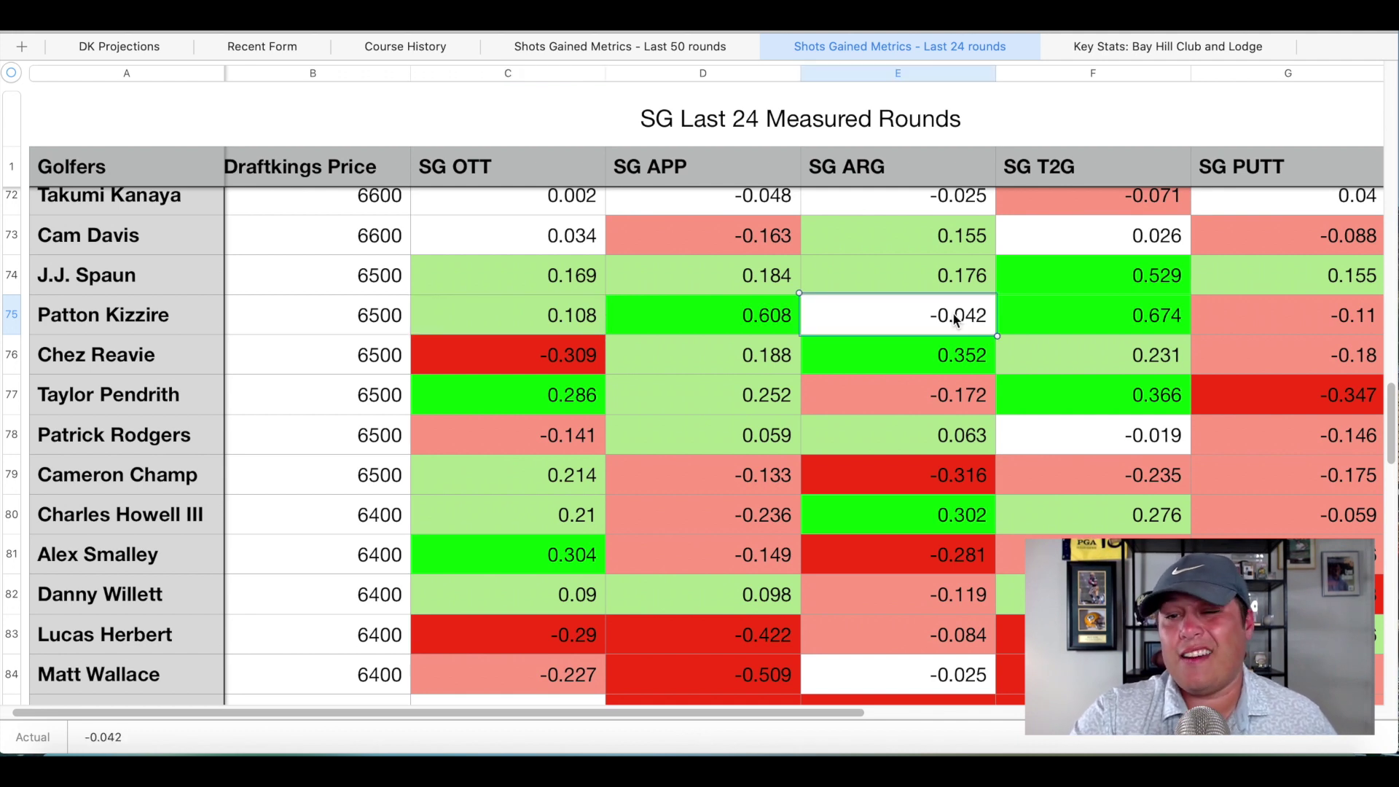
{"action": "left_click", "coordinate": [1266, 315]}
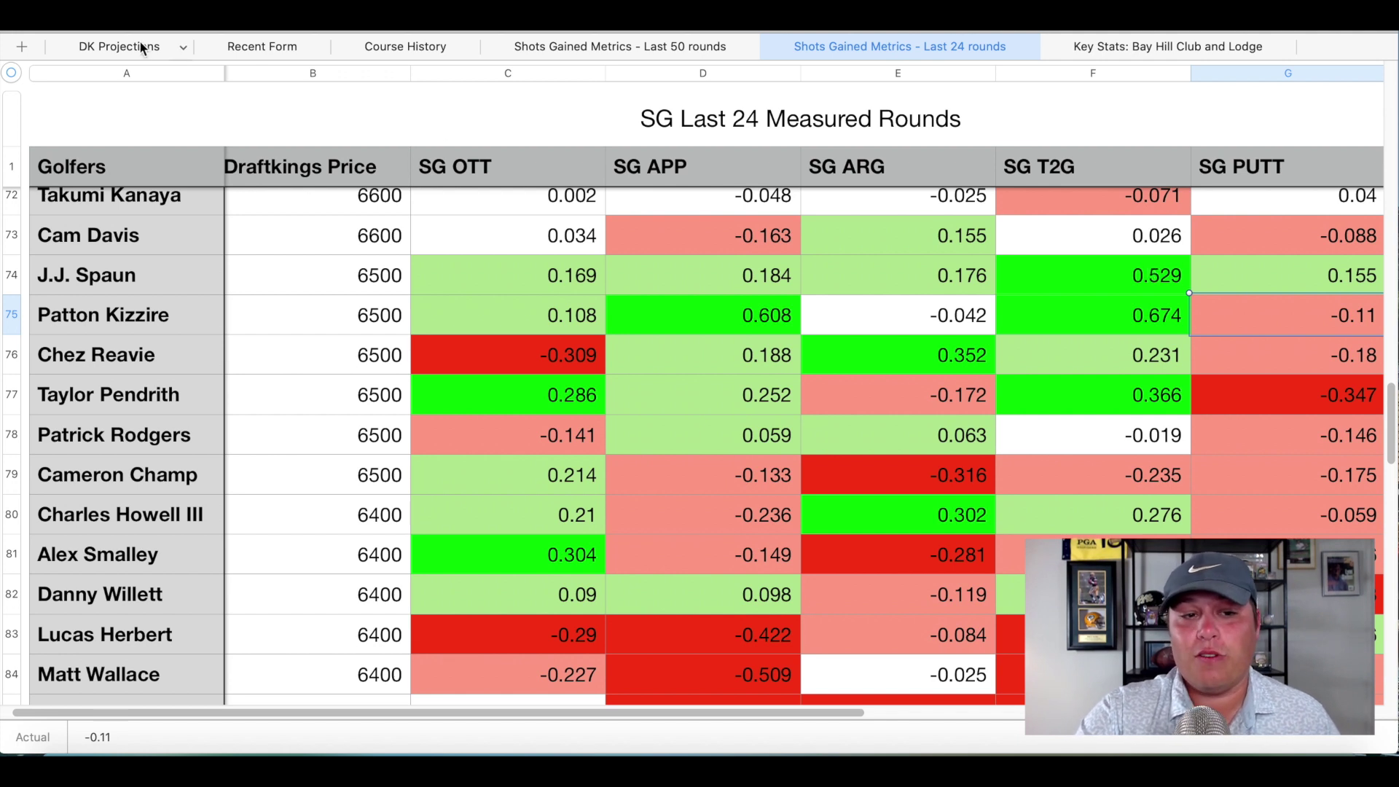
Step: Recheck Patton Kizzire's Bermuda putting in the DK projections and leave his full row highlighted
{"action": "left_click", "coordinate": [121, 46]}
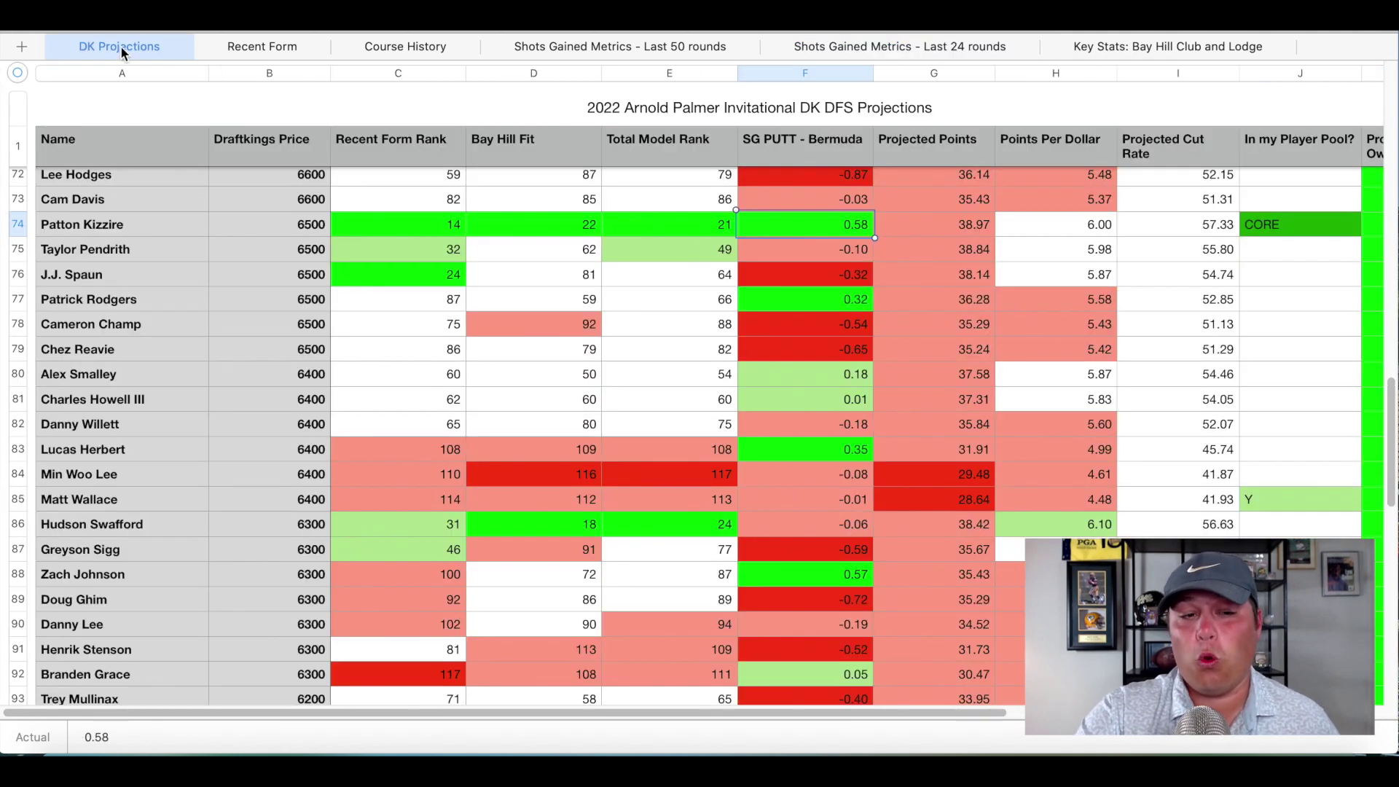
{"action": "left_click", "coordinate": [19, 224]}
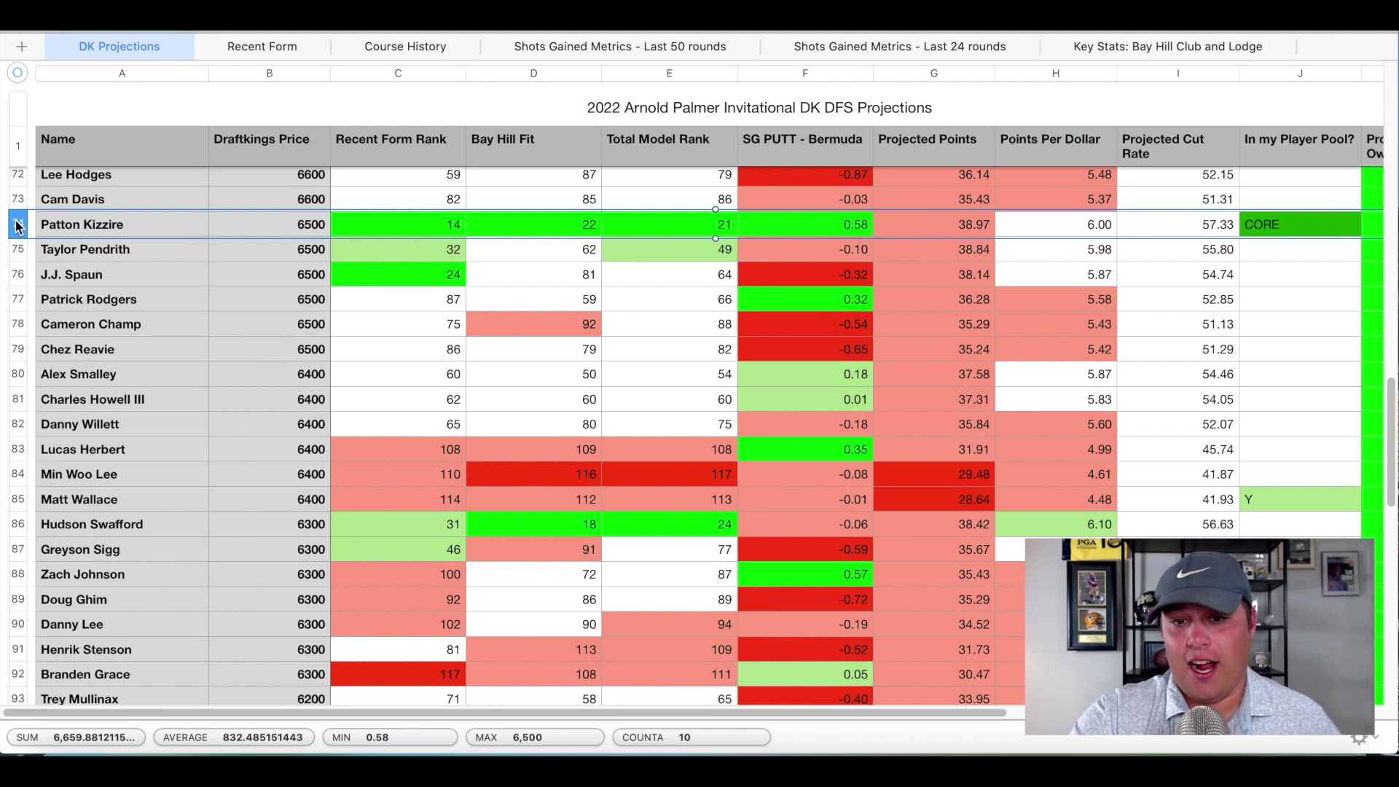
{"action": "left_click", "coordinate": [836, 227]}
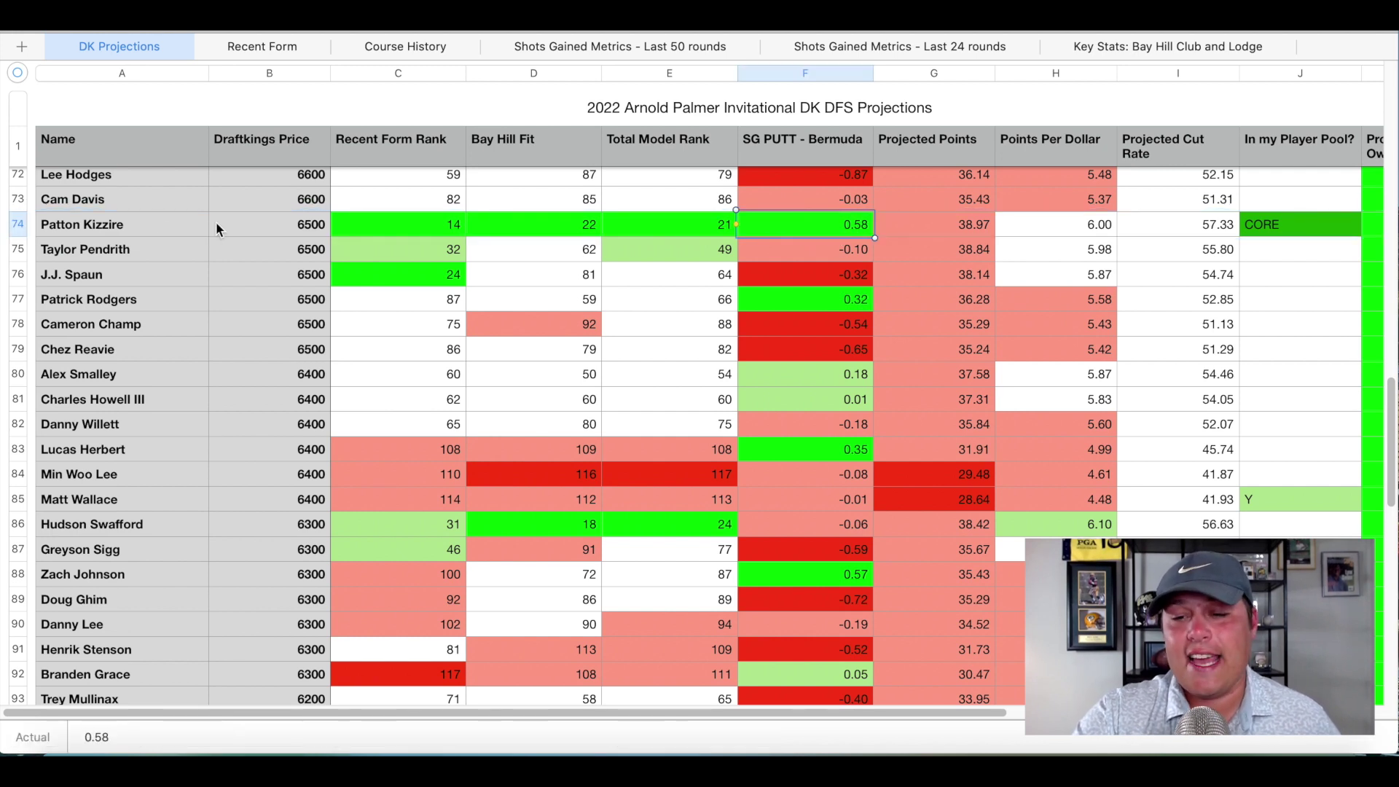
{"action": "left_click", "coordinate": [17, 226]}
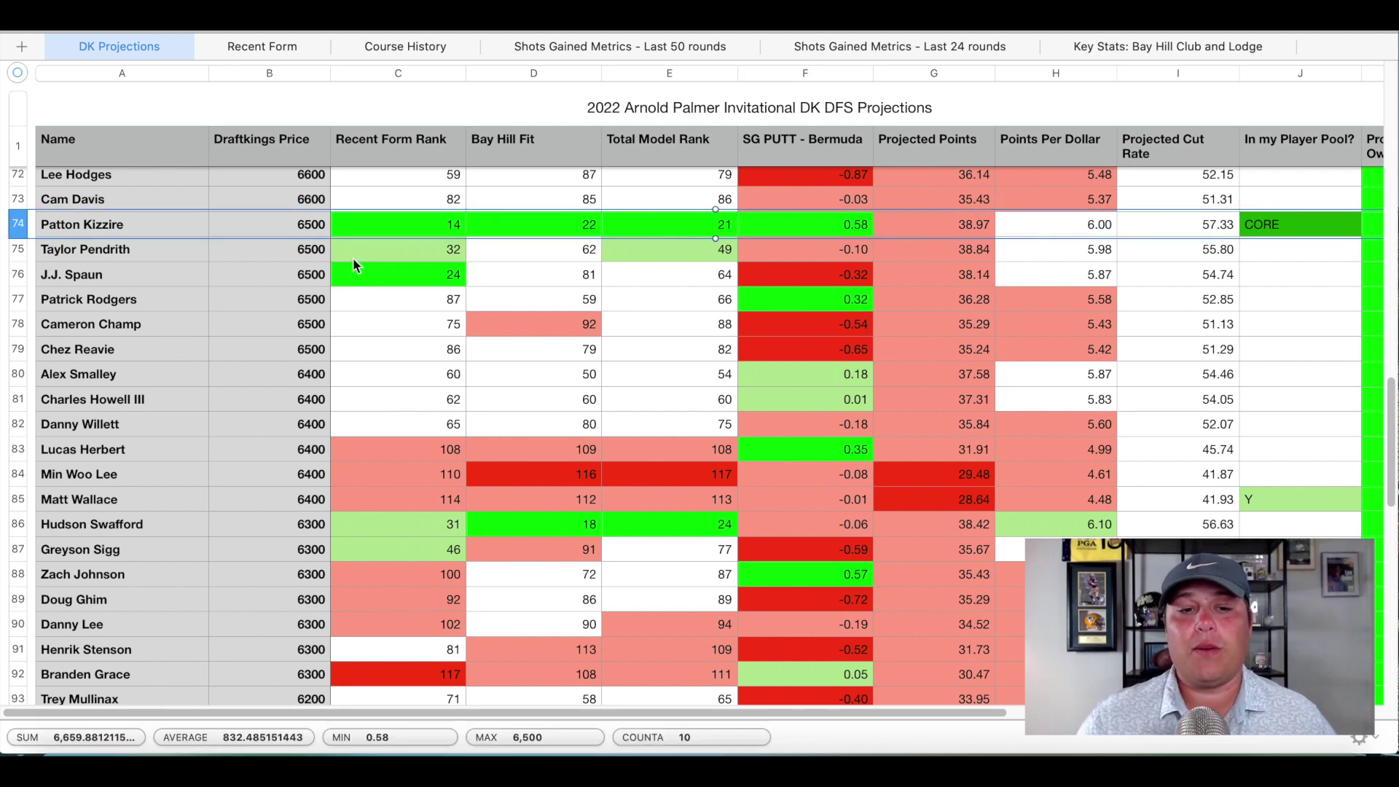